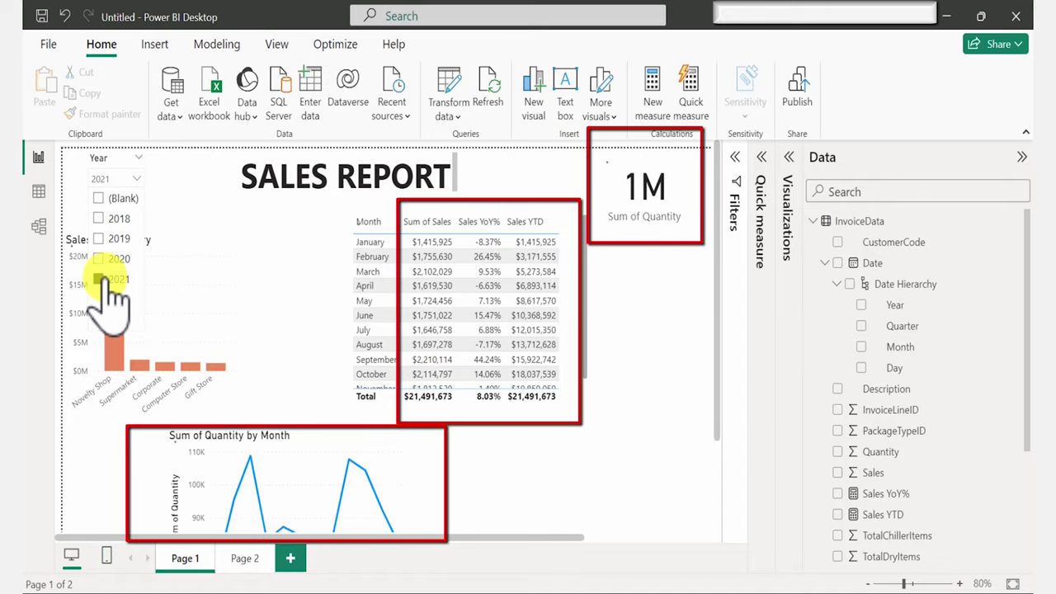
# Filter the finished sales report to the year 2021 to view its visuals
pyautogui.click(100, 280)
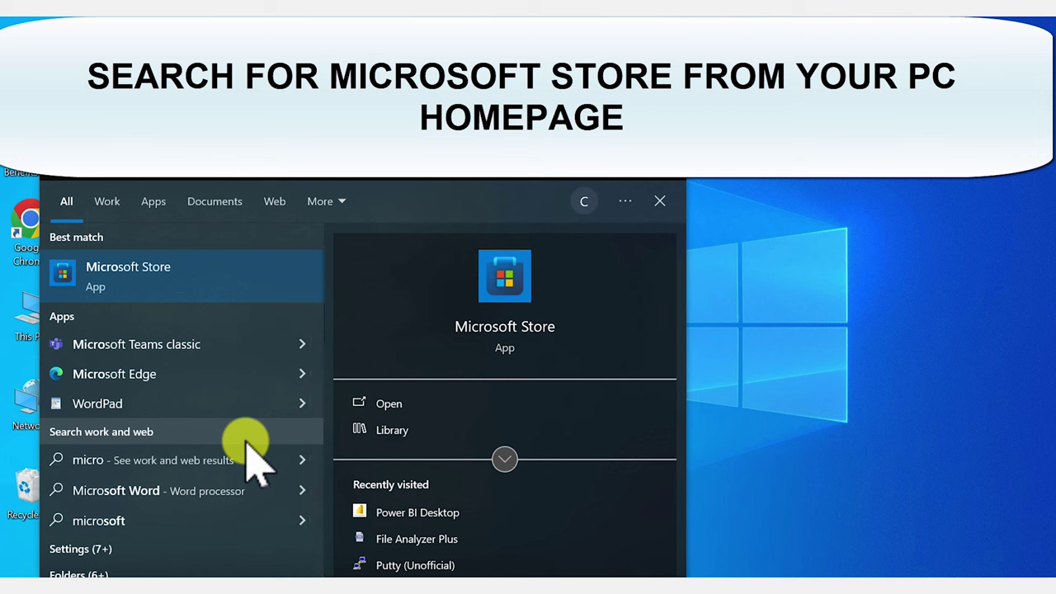
# Switch to Microsoft Store, search for "power bi" and open the Power BI Desktop app page
pyautogui.click(156, 289)
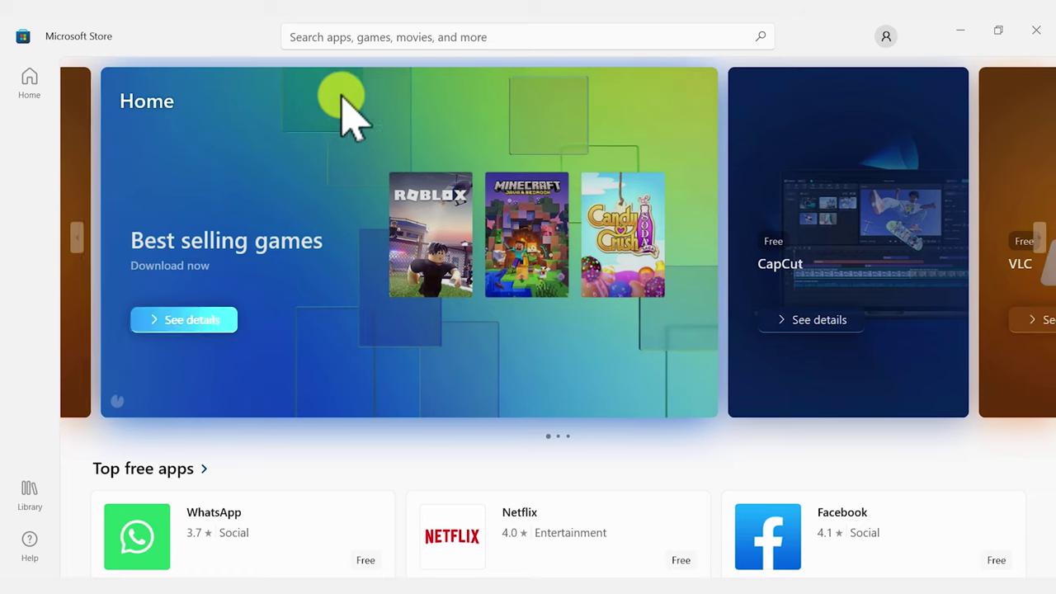
pyautogui.click(396, 37)
pyautogui.write('power bi')
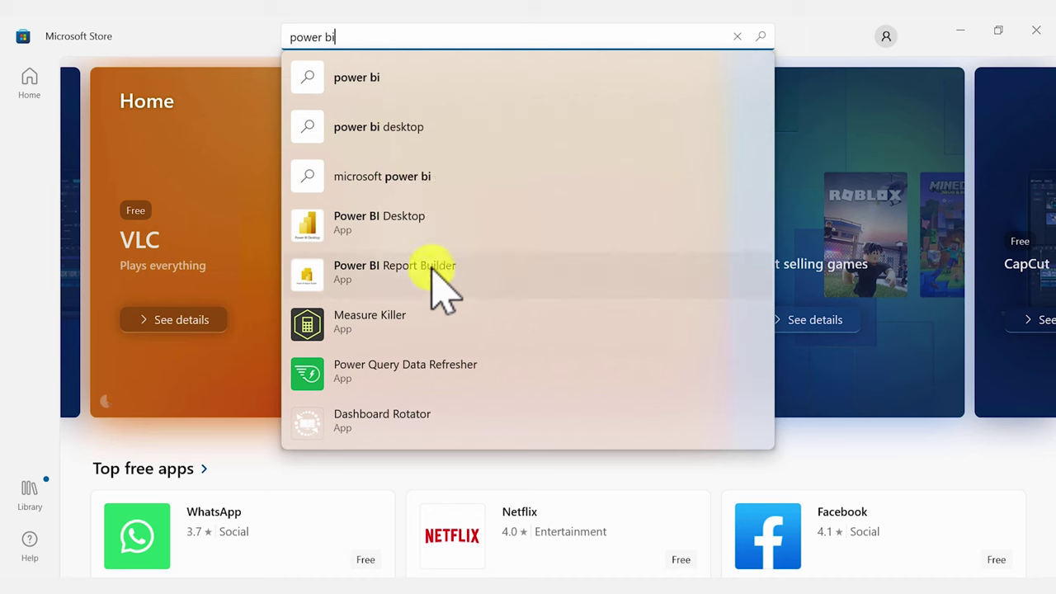
pyautogui.click(427, 223)
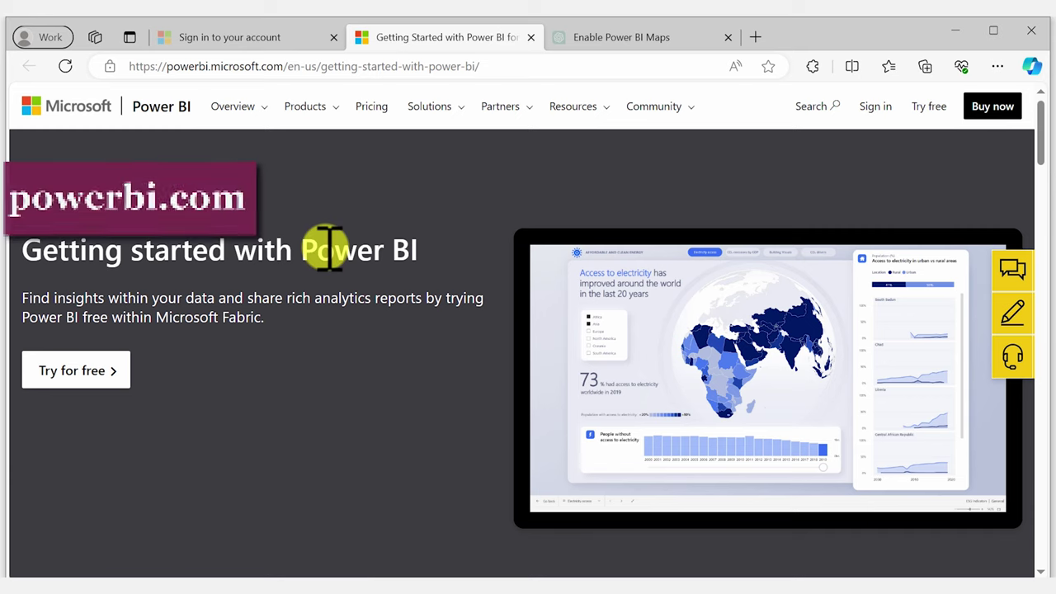
# Look at the Products offered on the Power BI website in the browser
pyautogui.click(312, 107)
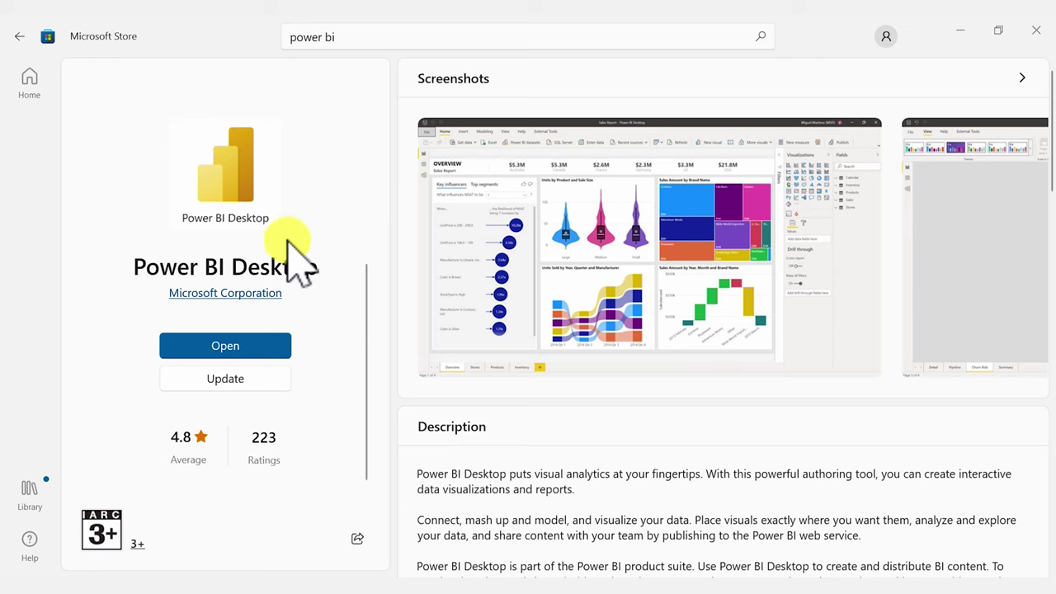
# Launch Power BI Desktop from its Microsoft Store page and dismiss the start screen
pyautogui.click(230, 347)
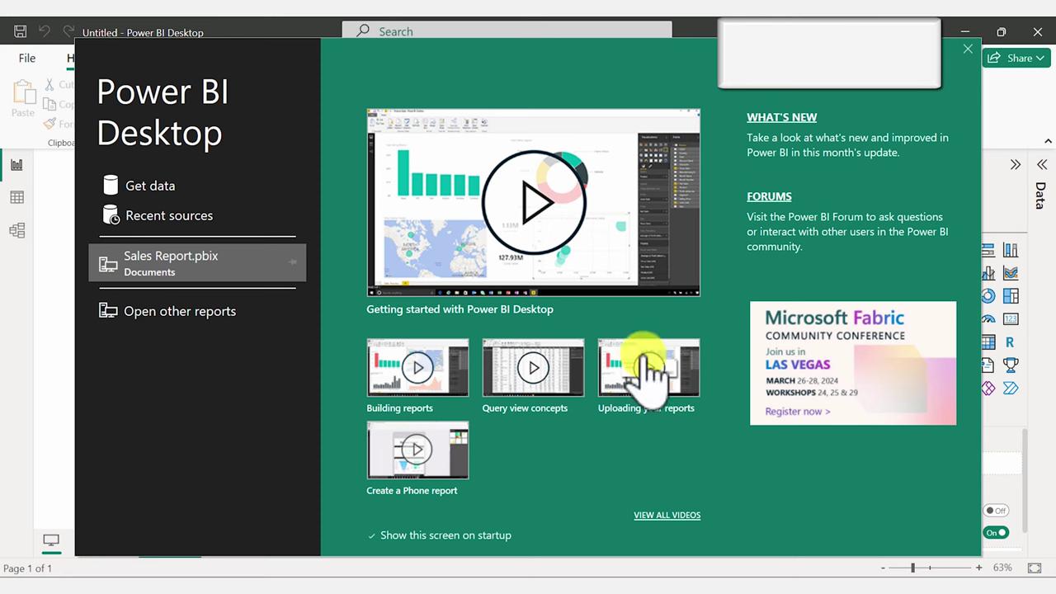
pyautogui.click(965, 49)
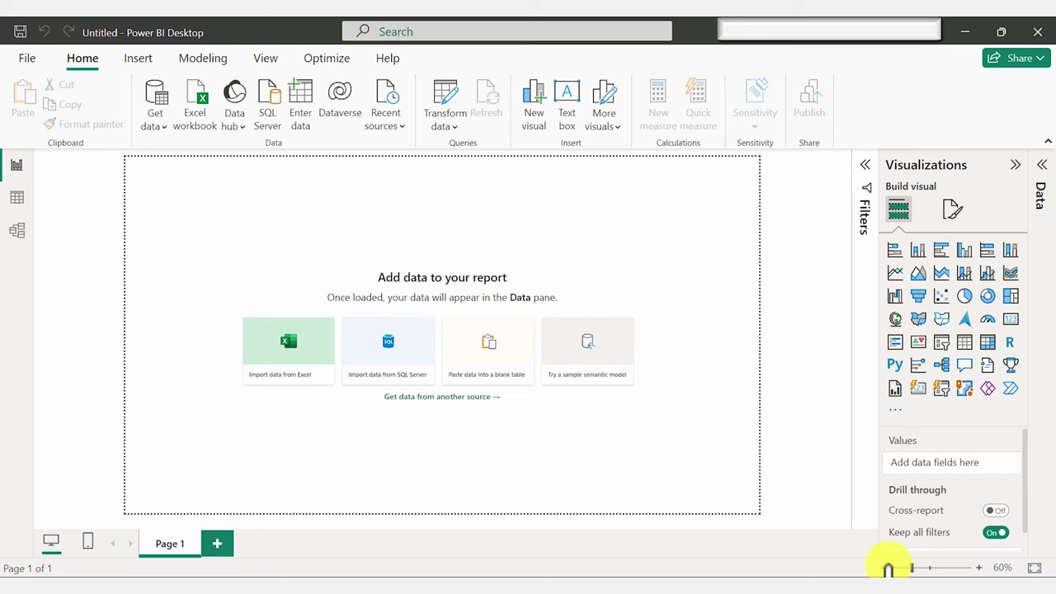
# Start getting data from another source and browse the File and Other connector categories
pyautogui.click(981, 568)
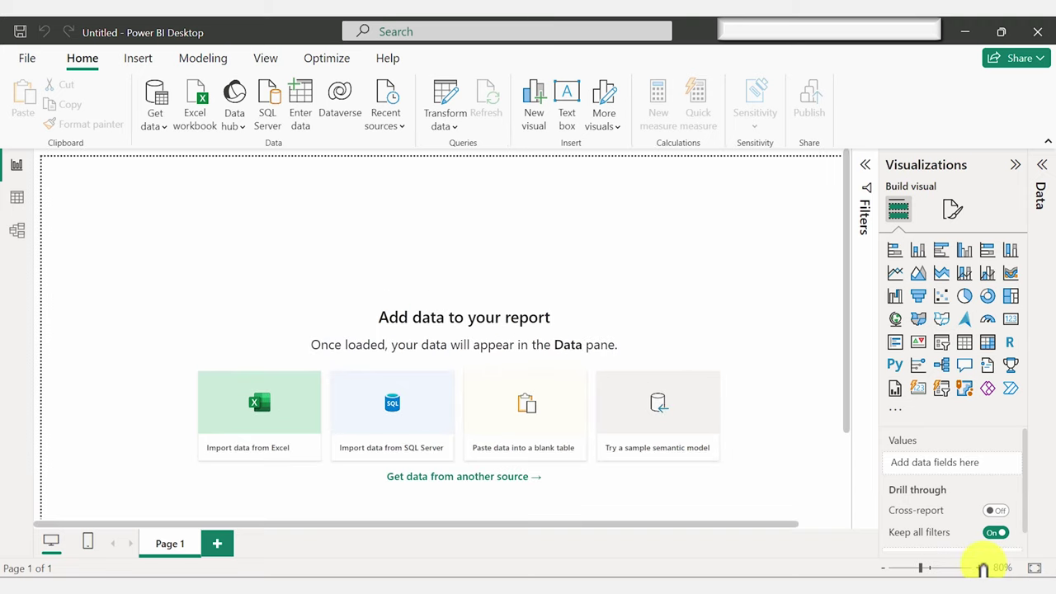
pyautogui.scroll(-1, 776, 397)
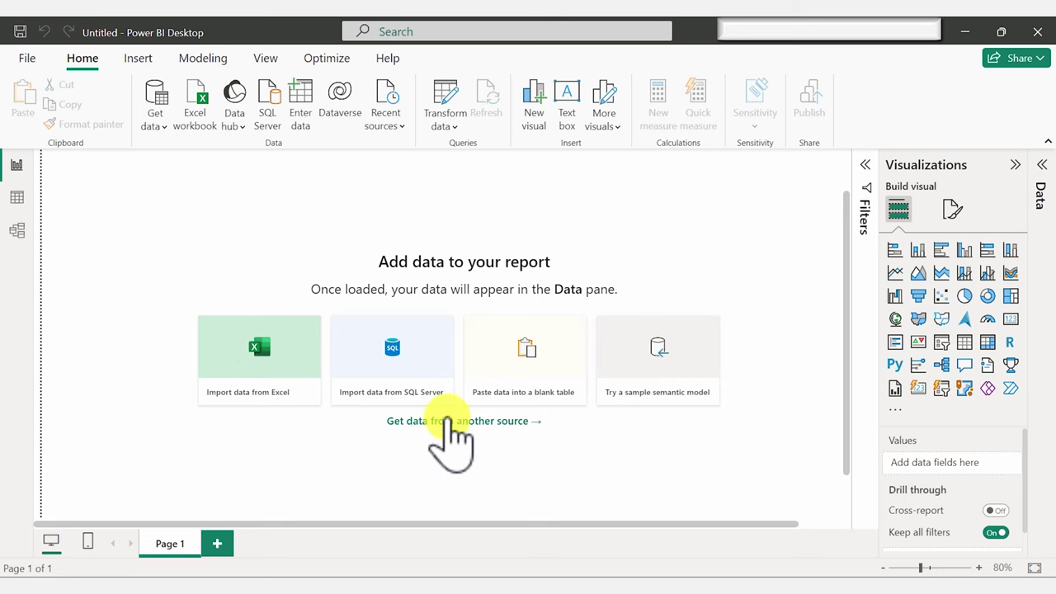
pyautogui.click(446, 423)
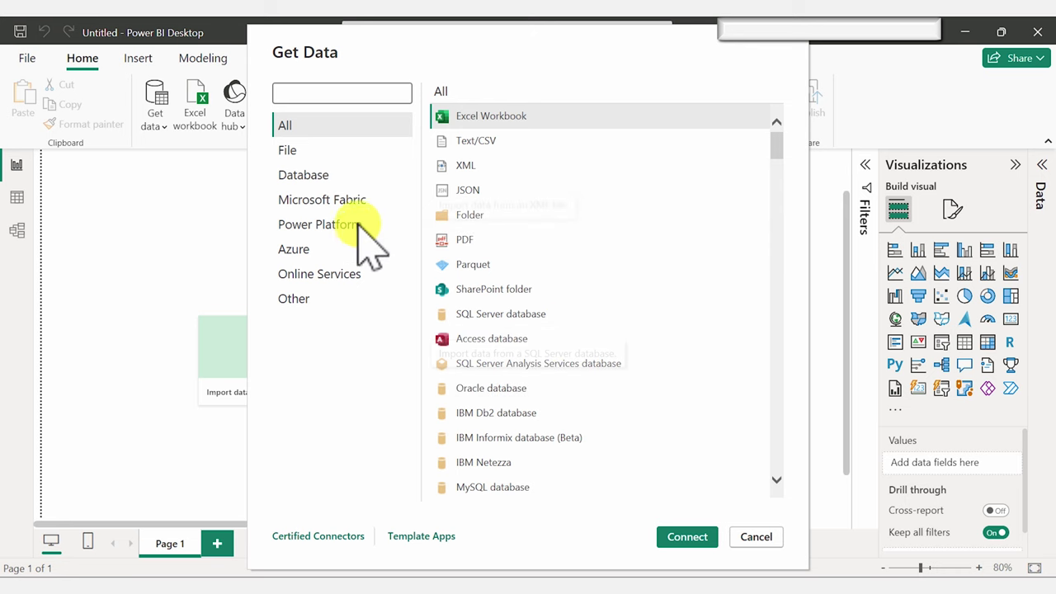
pyautogui.click(287, 151)
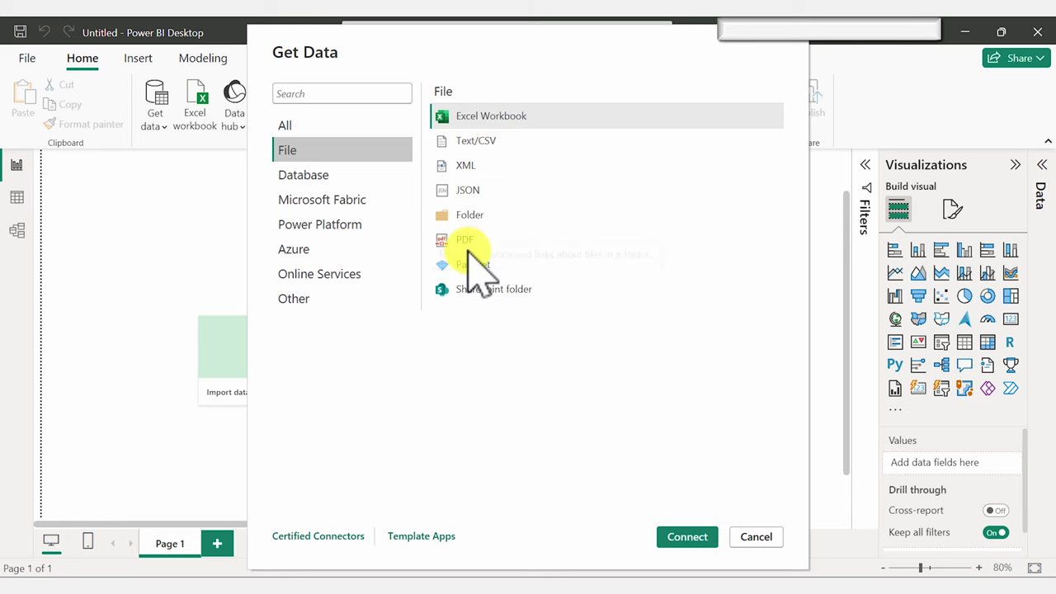
pyautogui.click(296, 298)
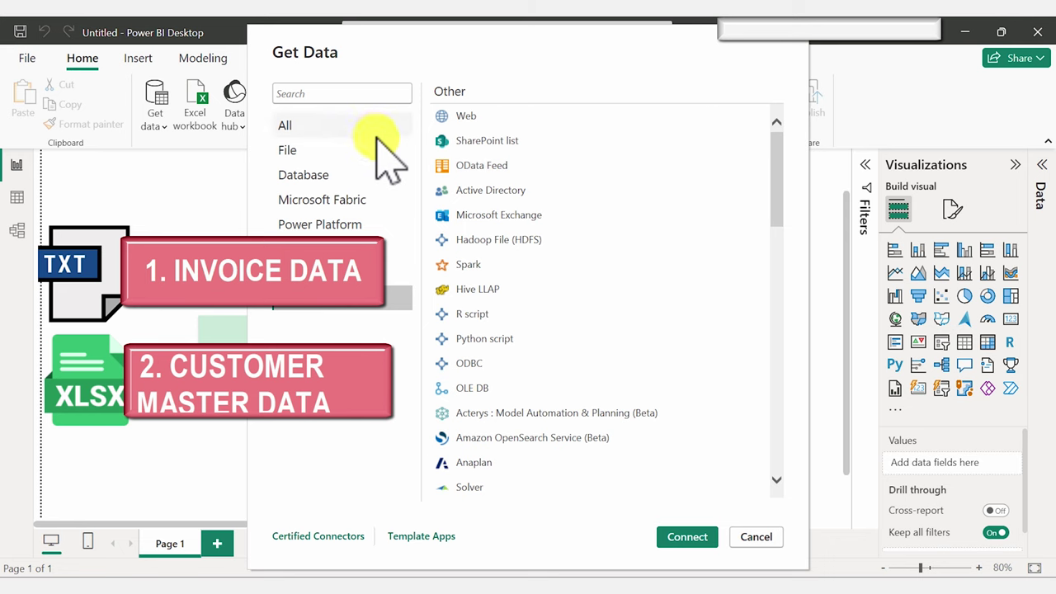
# Connect to the text file InvoiceData in the POWER BI TUTORIAL folder using the Text/CSV connector
pyautogui.click(302, 150)
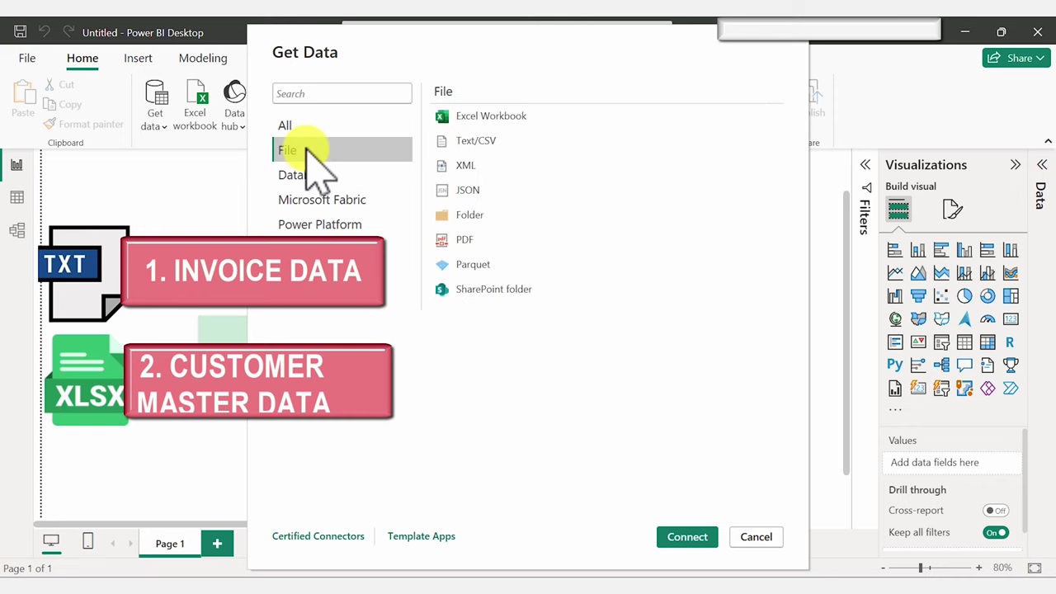
pyautogui.click(478, 141)
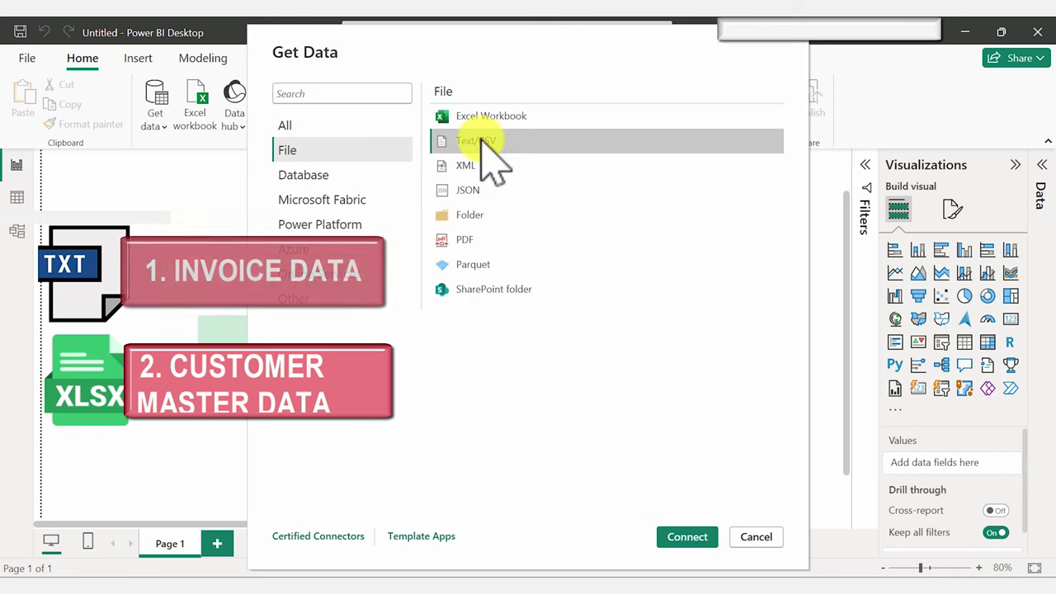
pyautogui.click(687, 536)
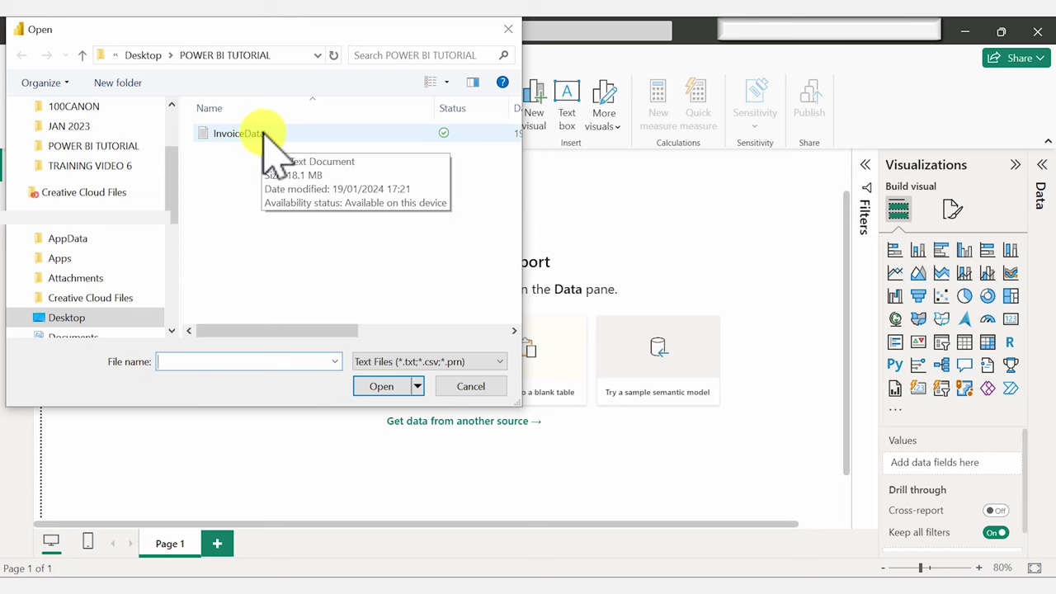
pyautogui.click(262, 134)
pyautogui.click(381, 386)
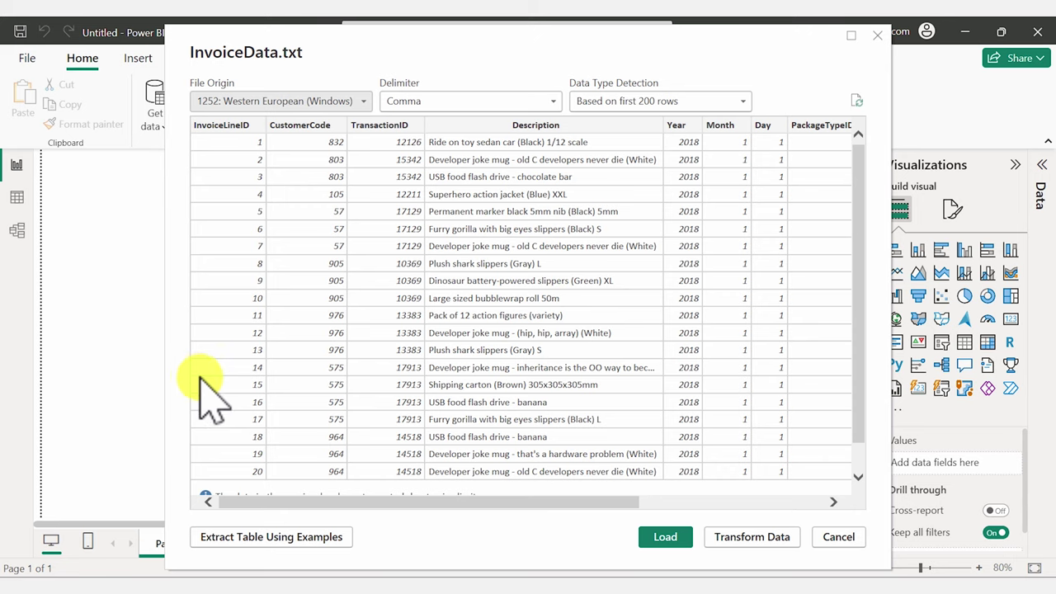
# Check the InvoiceData.txt preview and open the data for transformation in Power Query Editor
pyautogui.scroll(-1, 204, 397)
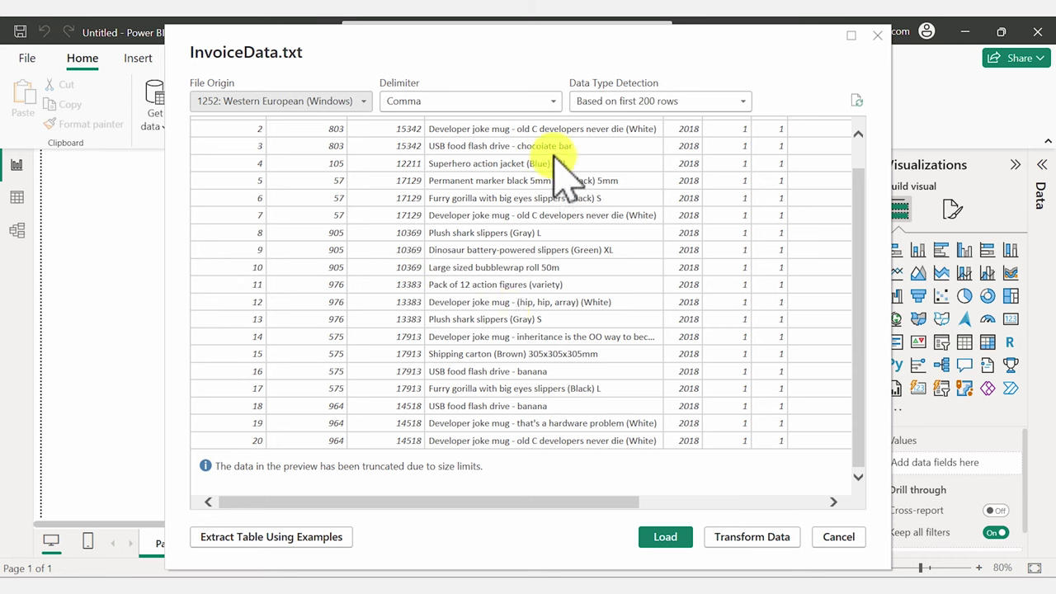
pyautogui.moveTo(274, 502); pyautogui.dragTo(439, 505)
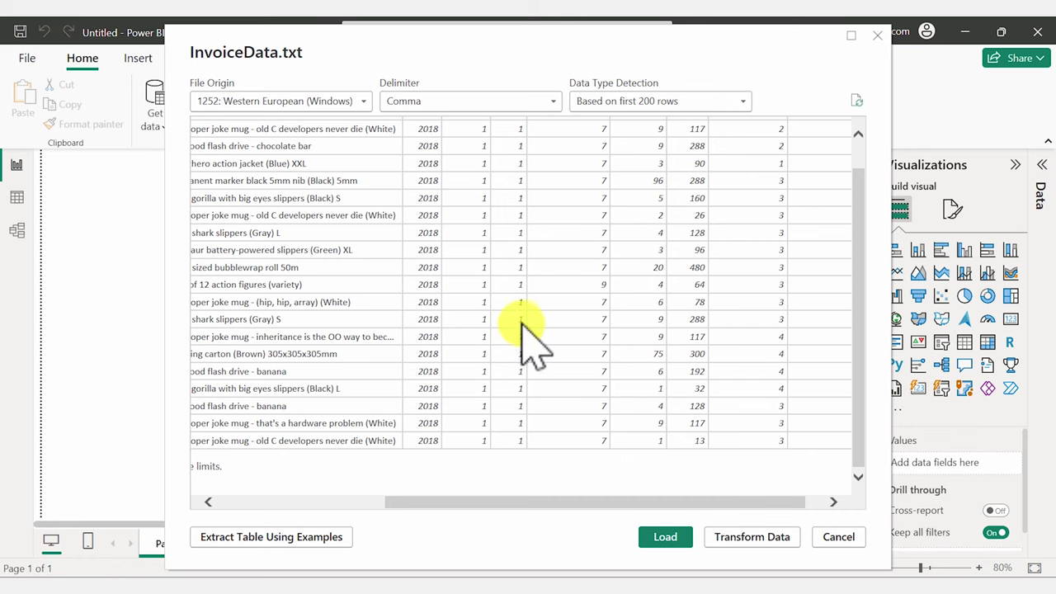
pyautogui.click(739, 537)
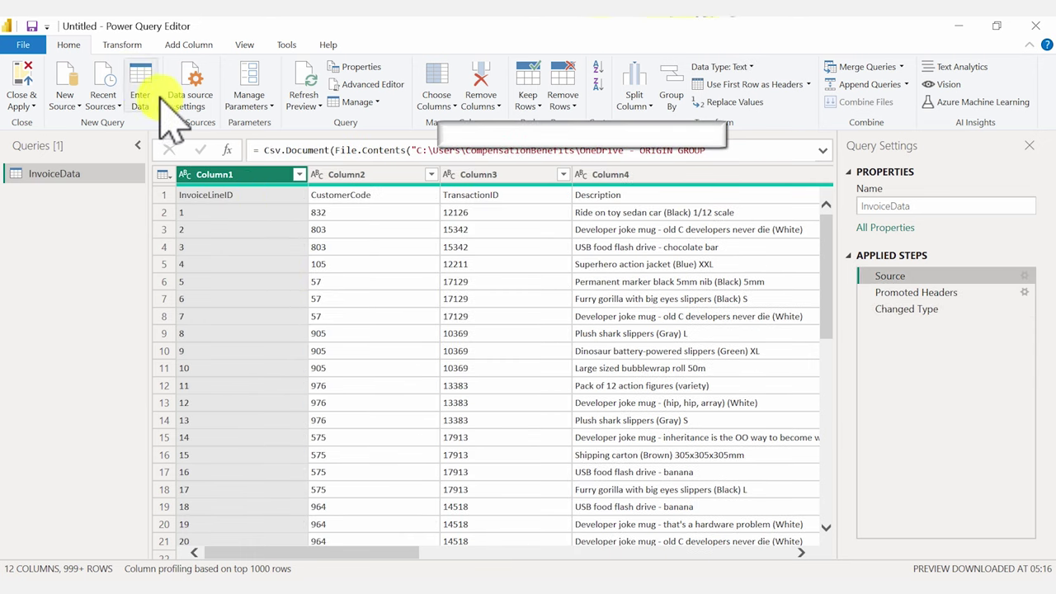
# Review the InvoiceData columns at the Source, Promoted Headers and Changed Type applied steps
pyautogui.click(373, 175)
pyautogui.click(475, 178)
pyautogui.click(637, 176)
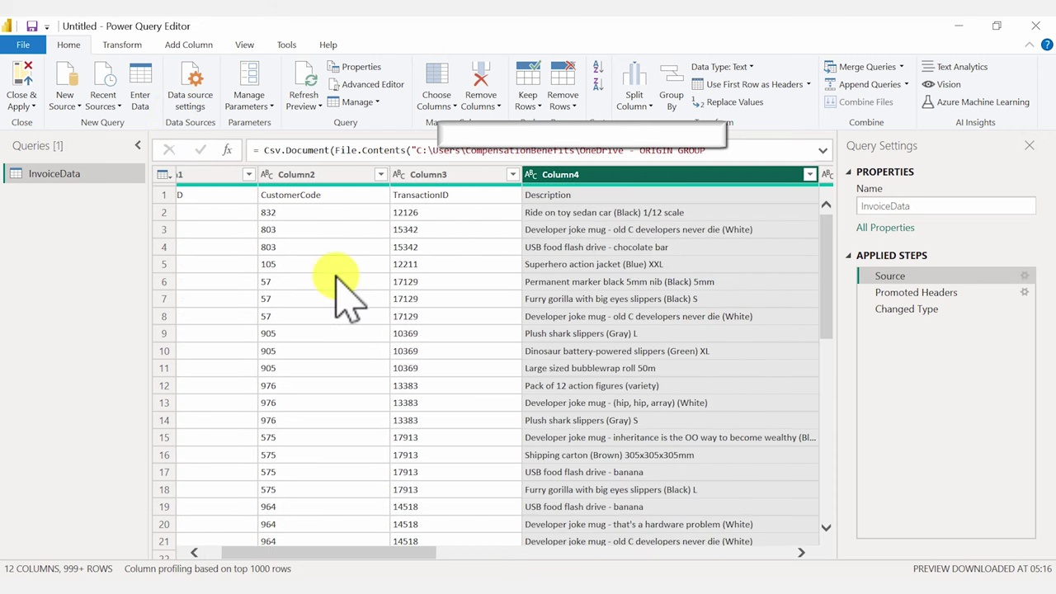
pyautogui.click(891, 295)
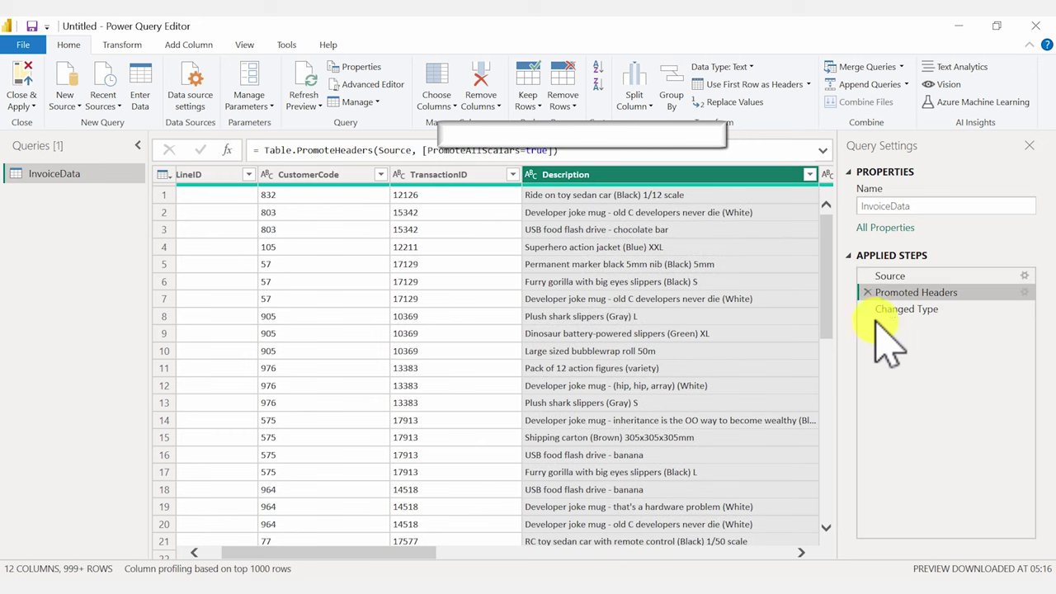
pyautogui.click(915, 277)
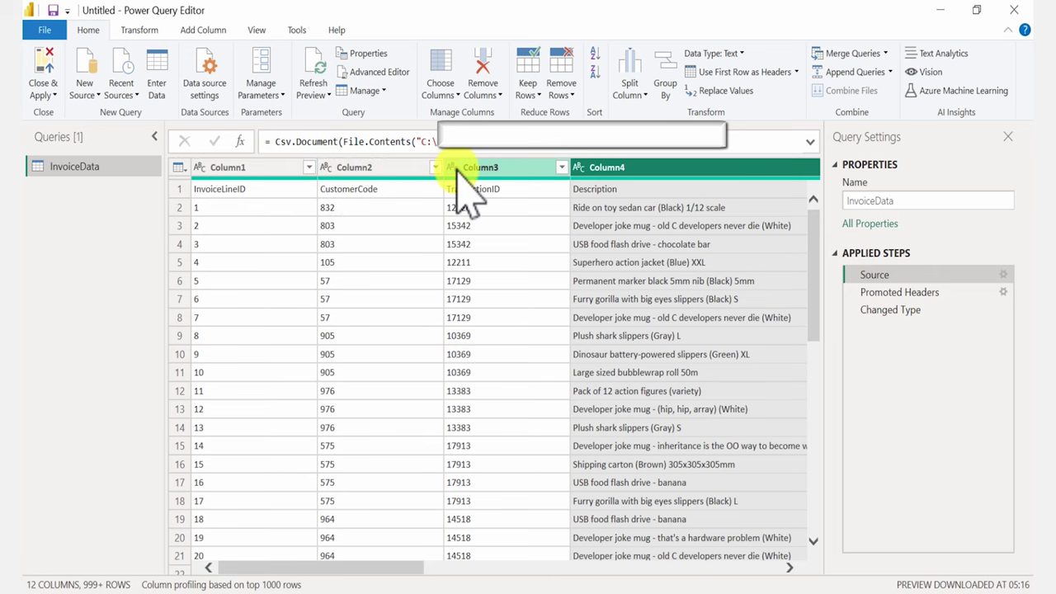
pyautogui.click(887, 310)
pyautogui.moveTo(904, 306); pyautogui.dragTo(903, 307)
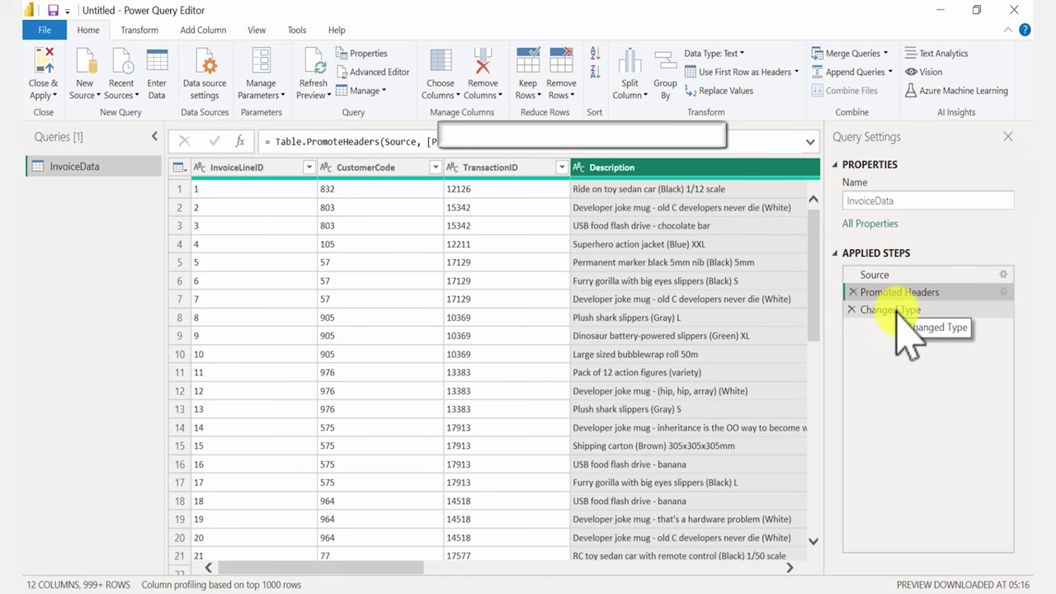
pyautogui.click(896, 314)
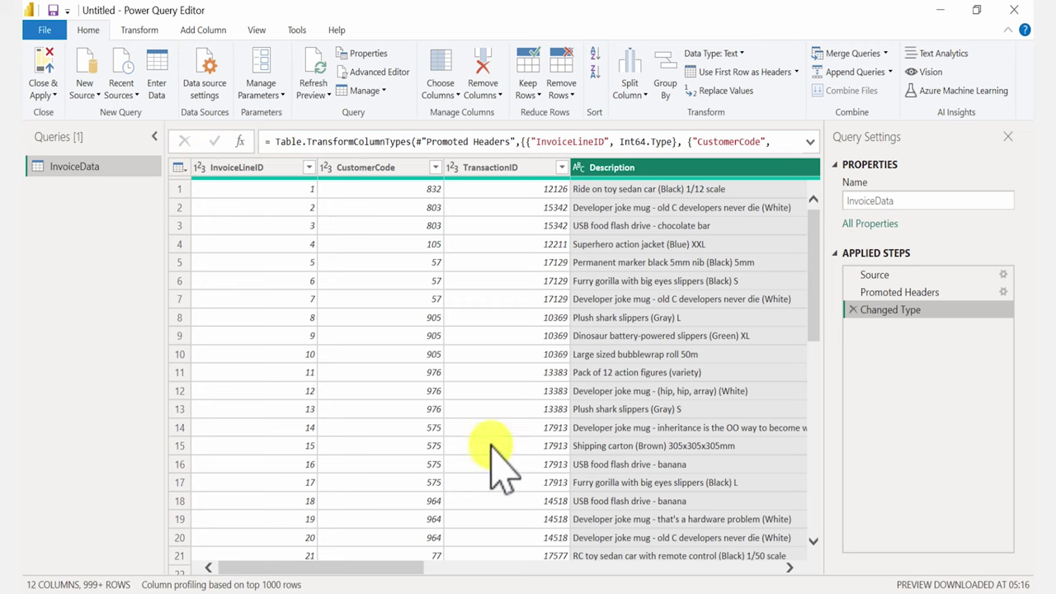
# Change the Sales column's data type to Fixed decimal number, replacing the current type conversion
pyautogui.moveTo(353, 570); pyautogui.dragTo(386, 568)
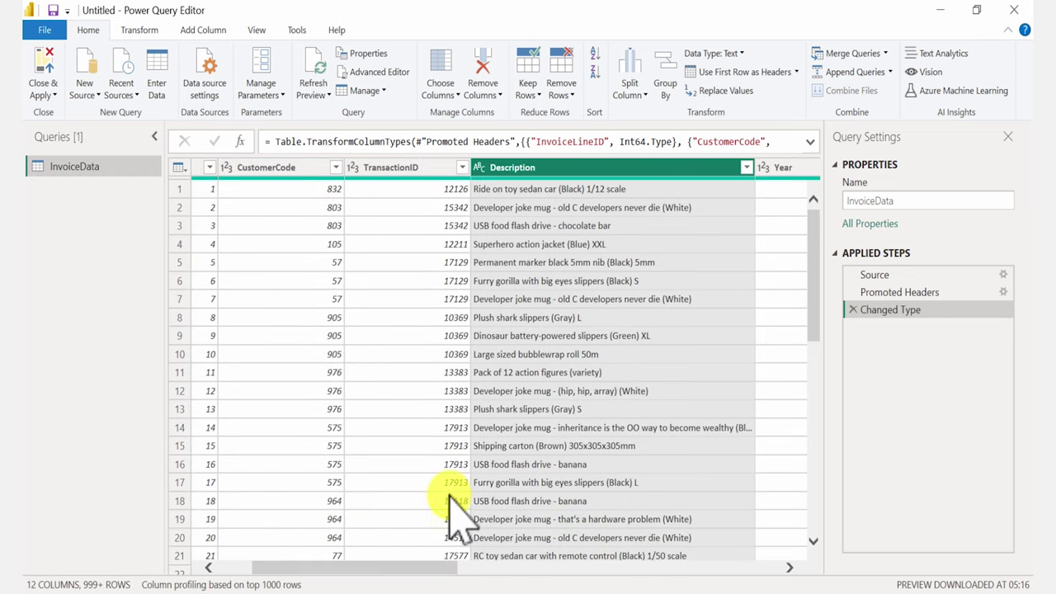
pyautogui.hscroll(5, 451, 497)
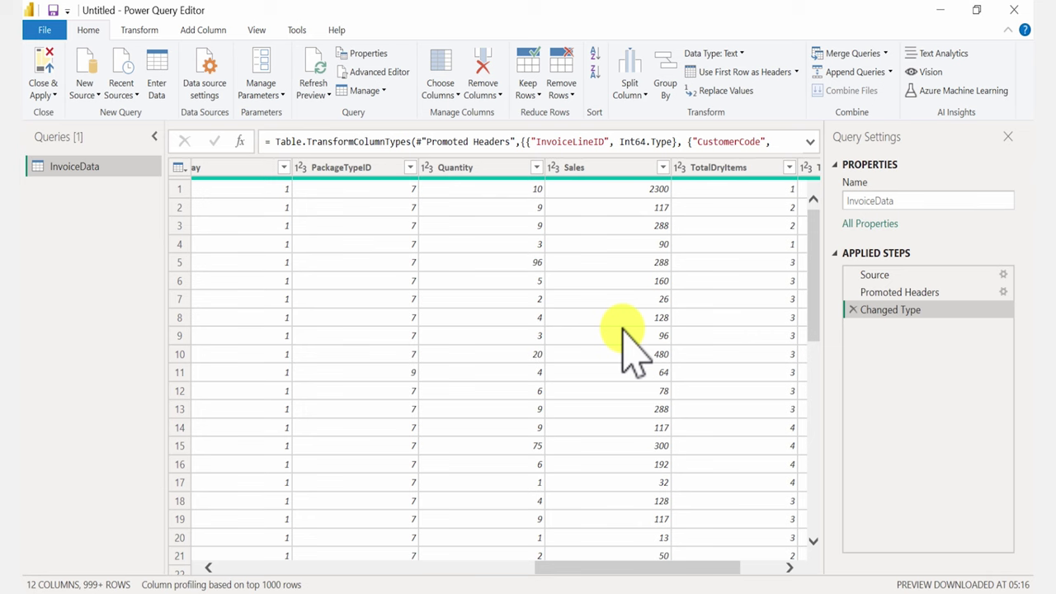
pyautogui.click(751, 444)
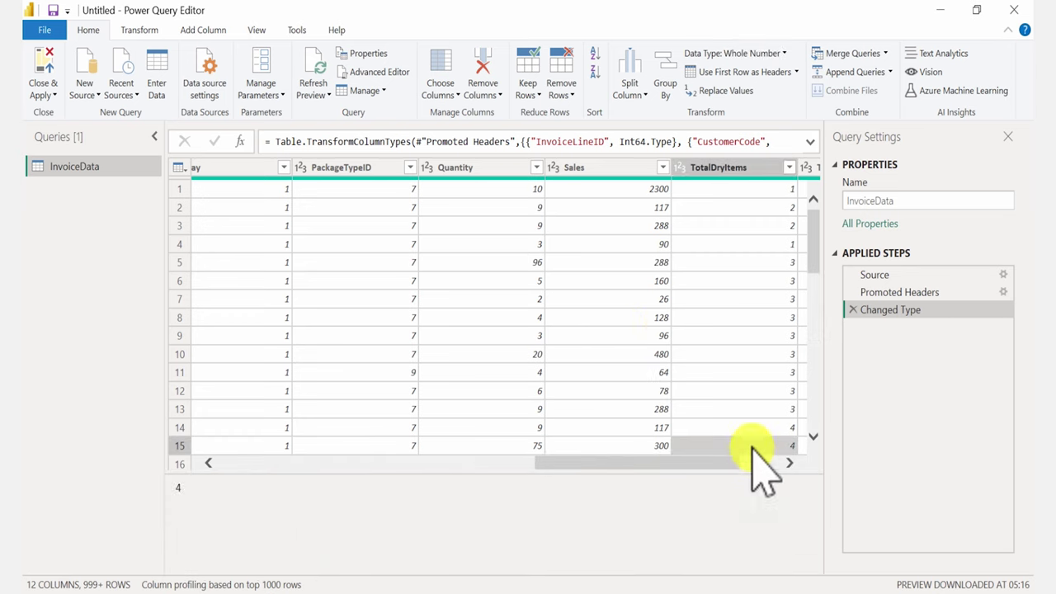
pyautogui.click(561, 187)
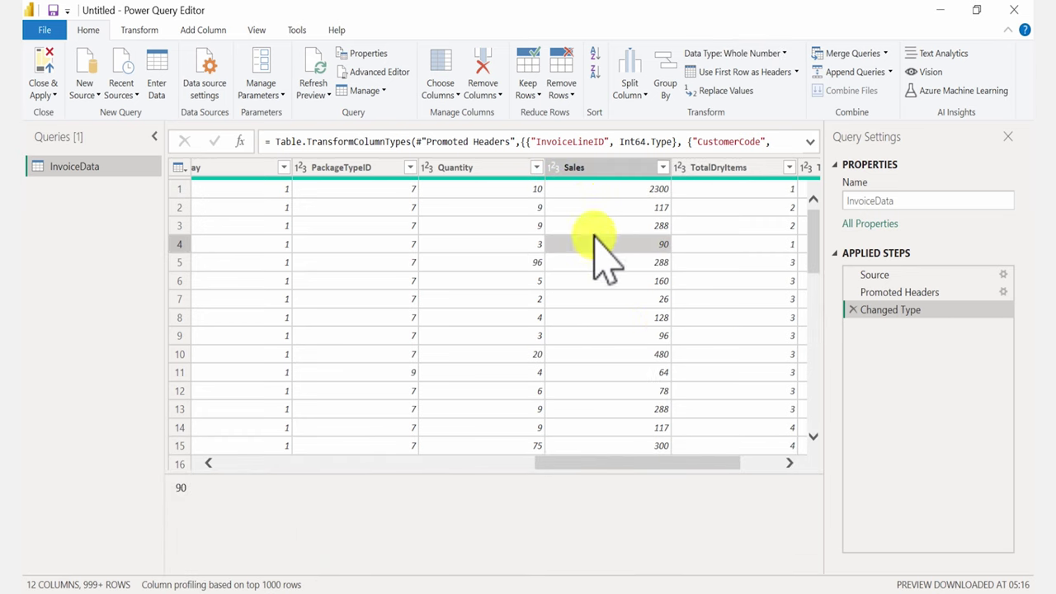
pyautogui.click(553, 167)
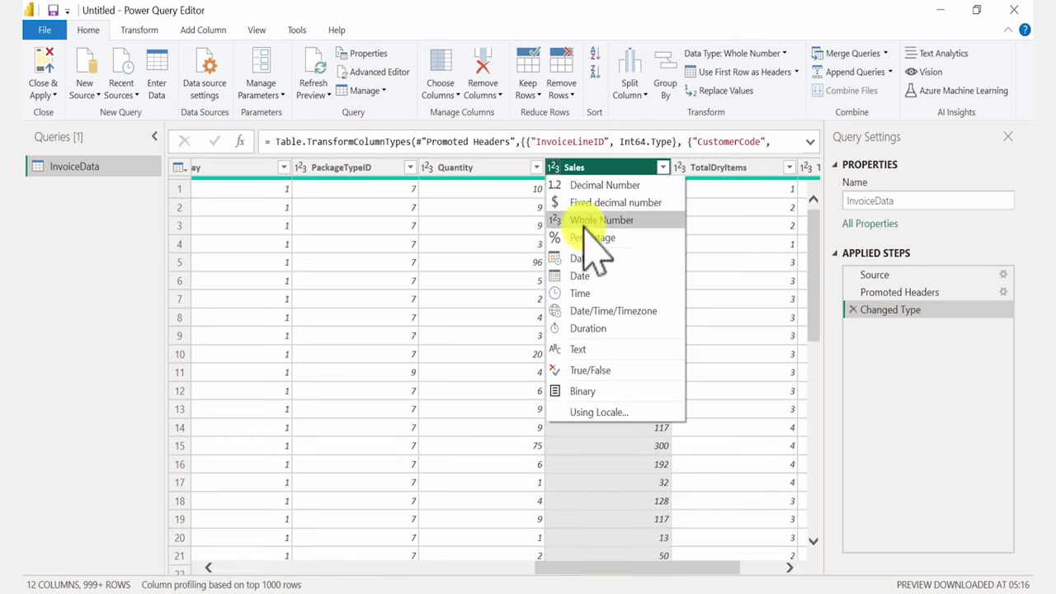
pyautogui.click(587, 202)
pyautogui.click(554, 341)
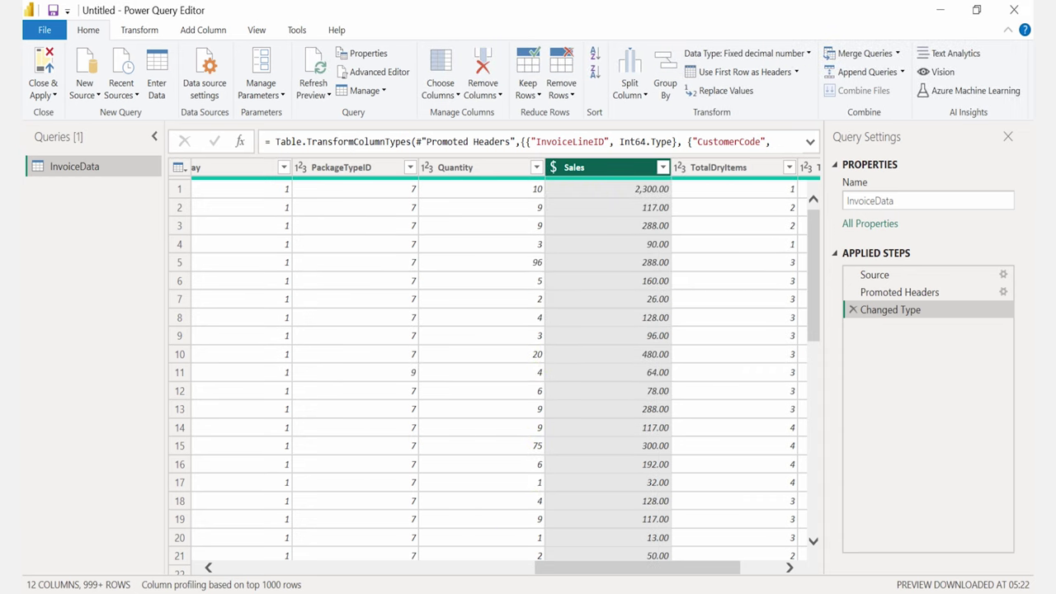
# Merge the Month, Day and Year columns, selected in that order, into one column named Date using the custom separator "/"
pyautogui.moveTo(675, 568); pyautogui.dragTo(535, 535)
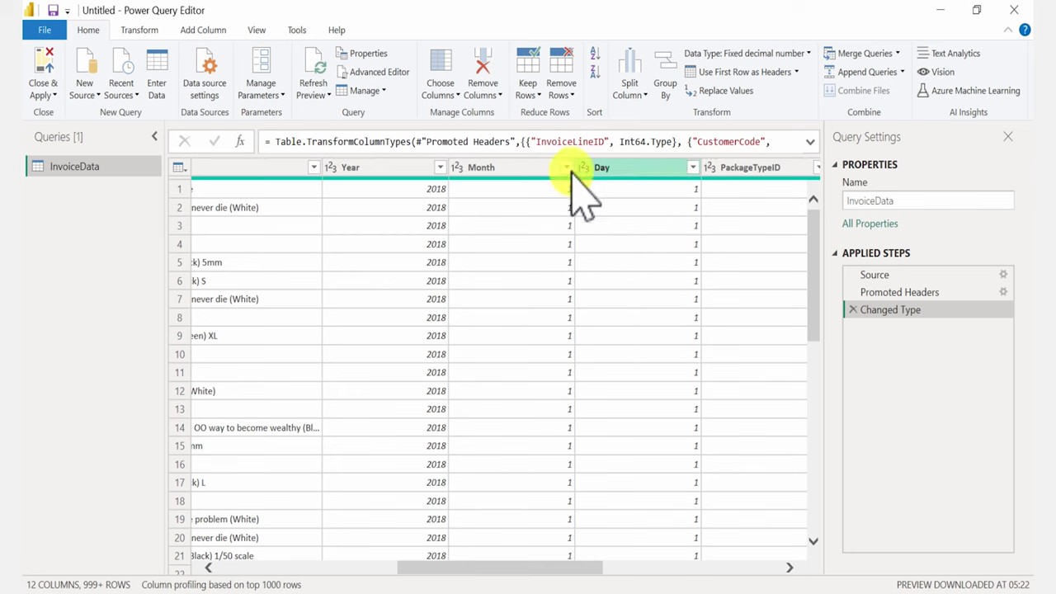
pyautogui.click(527, 168)
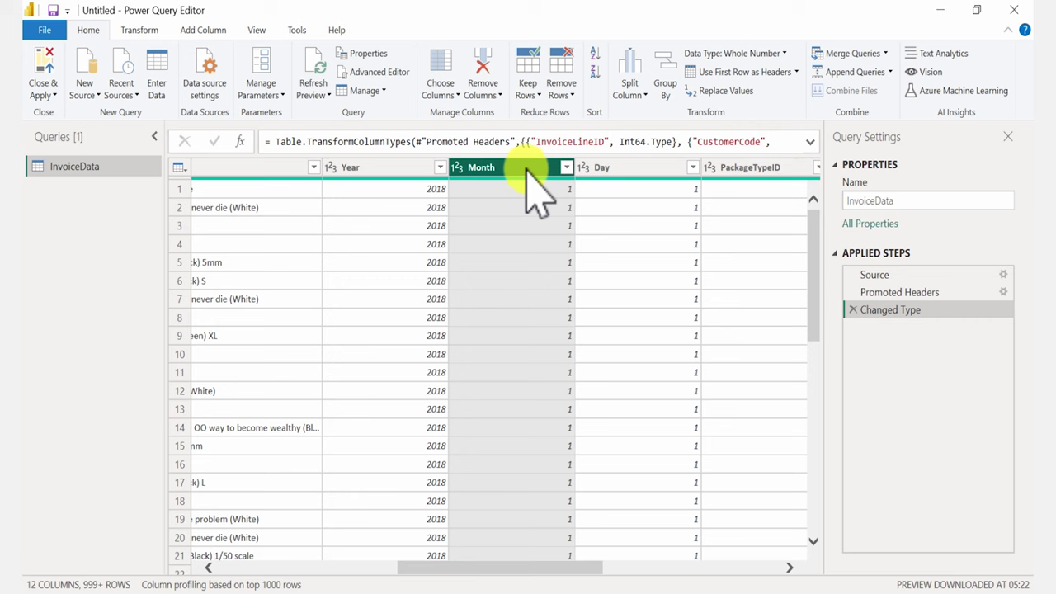
pyautogui.keyDown('ctrl'); pyautogui.click(593, 176); pyautogui.keyUp('ctrl')
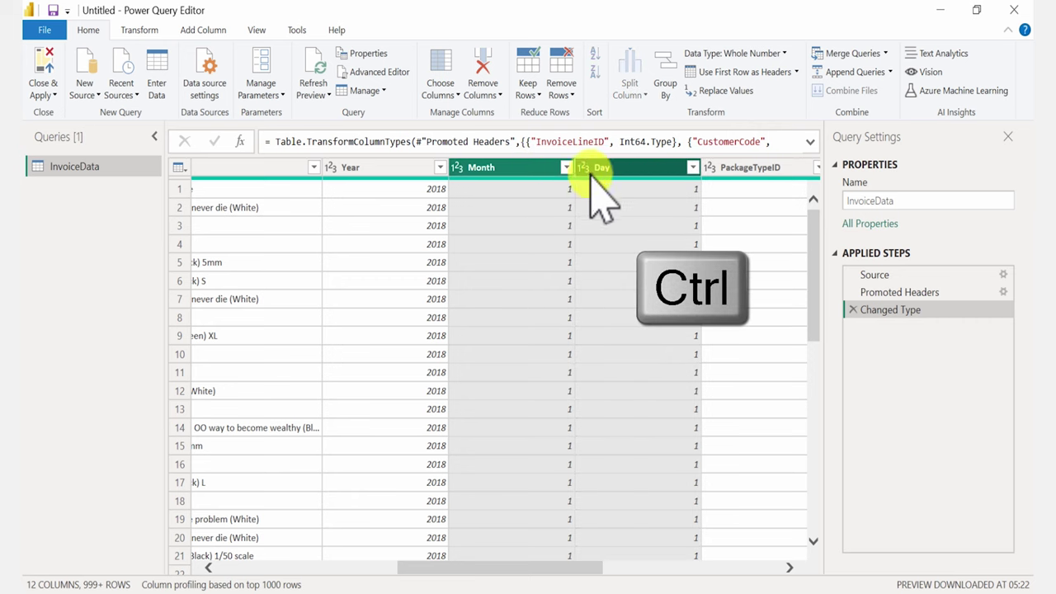
pyautogui.keyDown('ctrl'); pyautogui.click(351, 167); pyautogui.keyUp('ctrl')
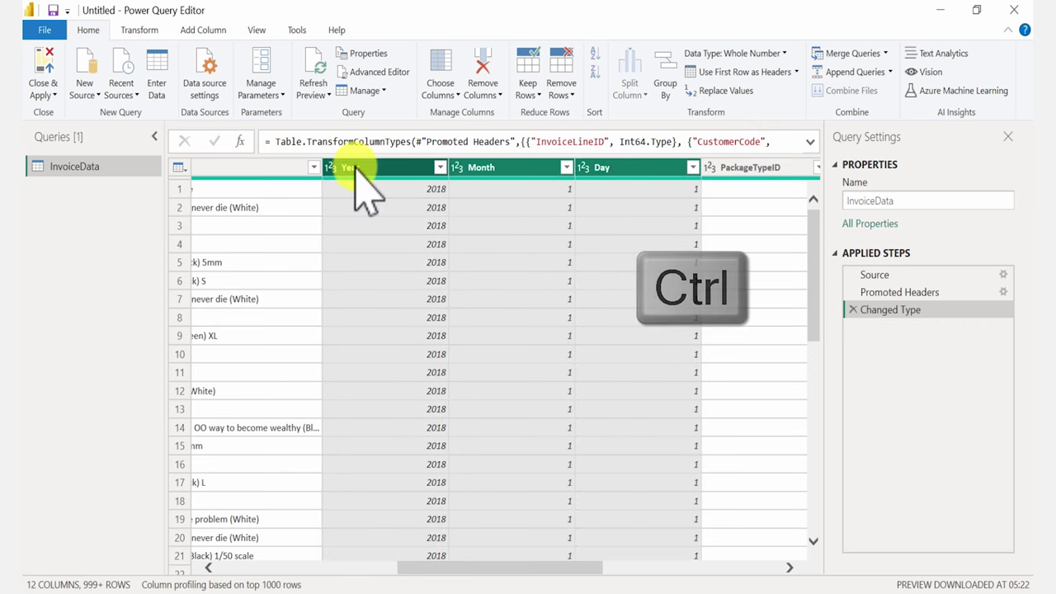
pyautogui.rightClick(500, 172)
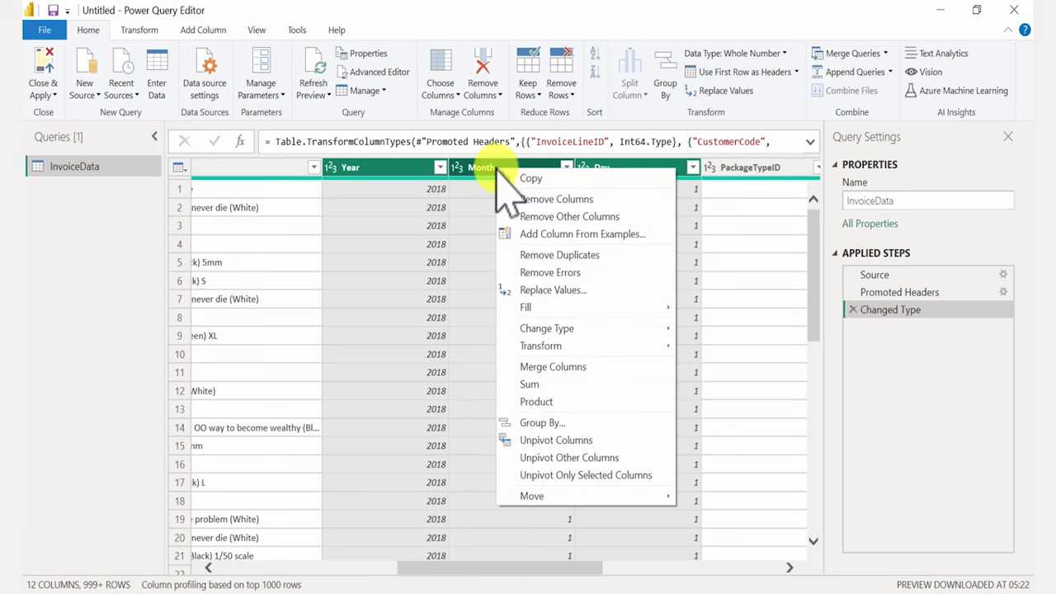
pyautogui.click(537, 368)
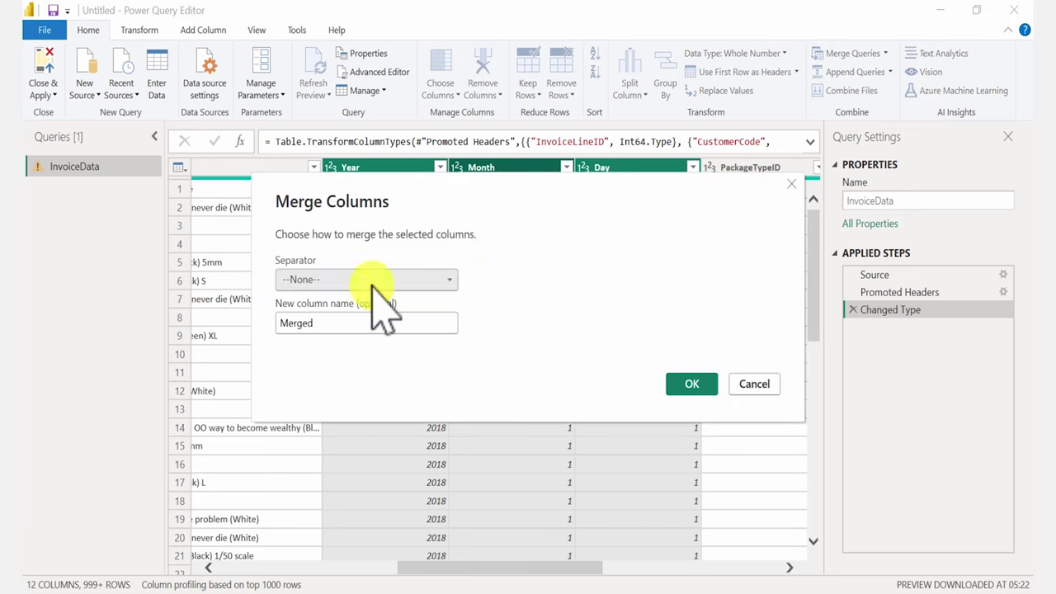
pyautogui.click(425, 280)
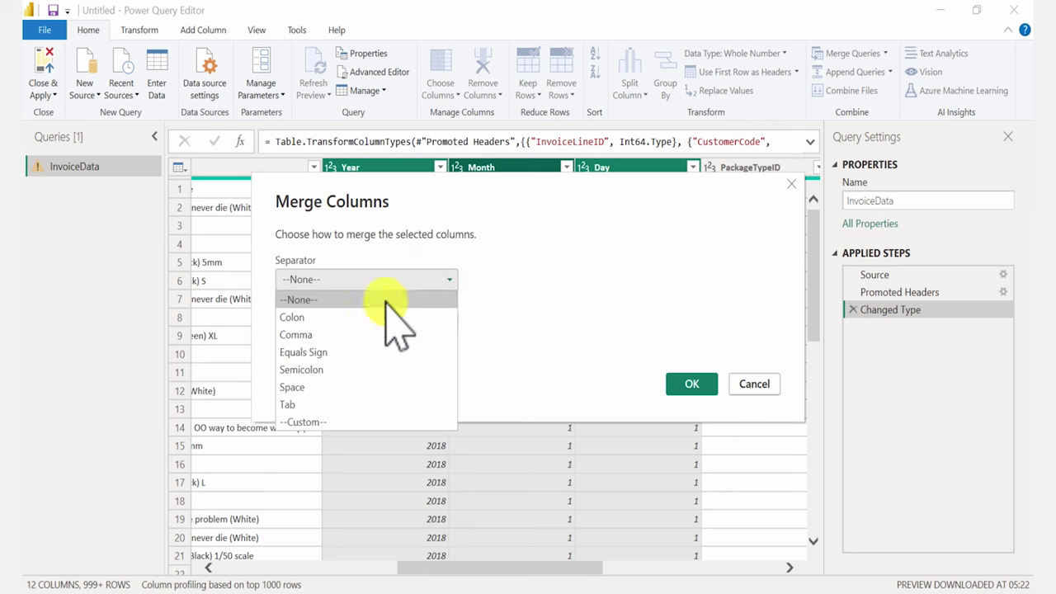
pyautogui.click(310, 428)
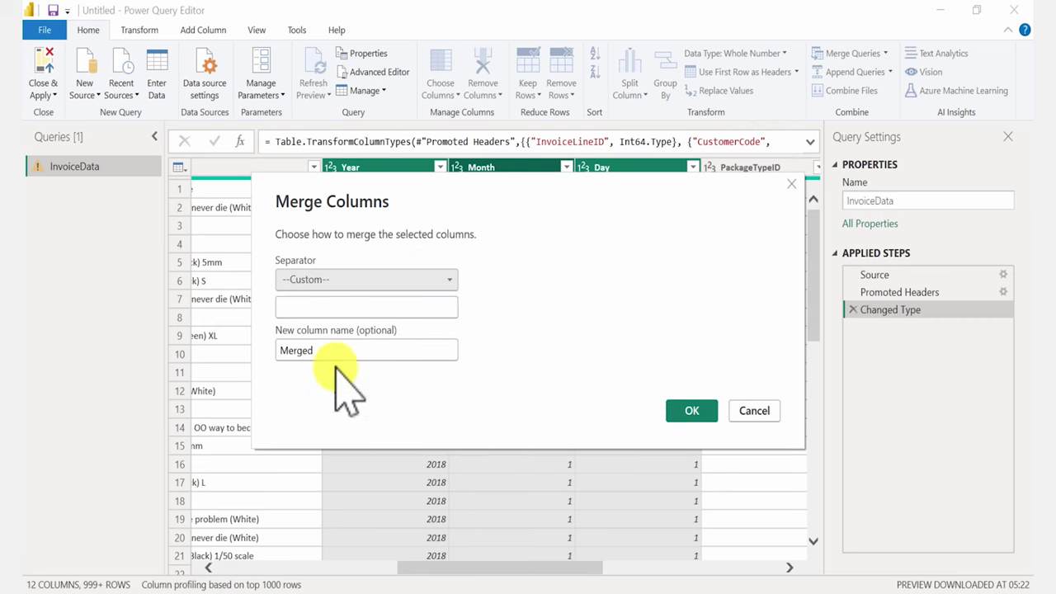
pyautogui.click(349, 307)
pyautogui.write('/')
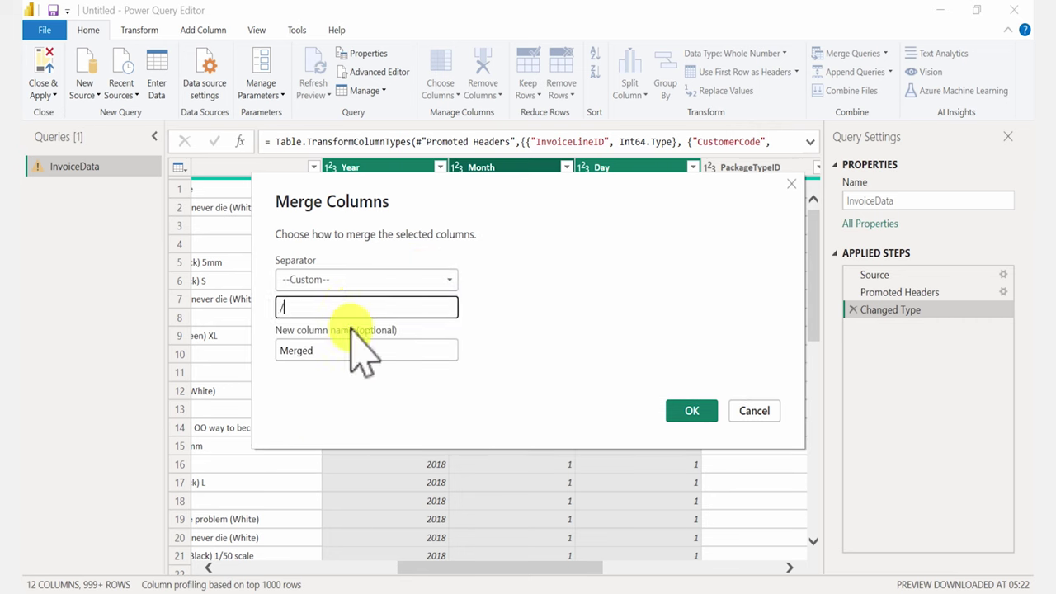
pyautogui.moveTo(330, 353); pyautogui.dragTo(262, 346)
pyautogui.write('Date')
pyautogui.click(693, 410)
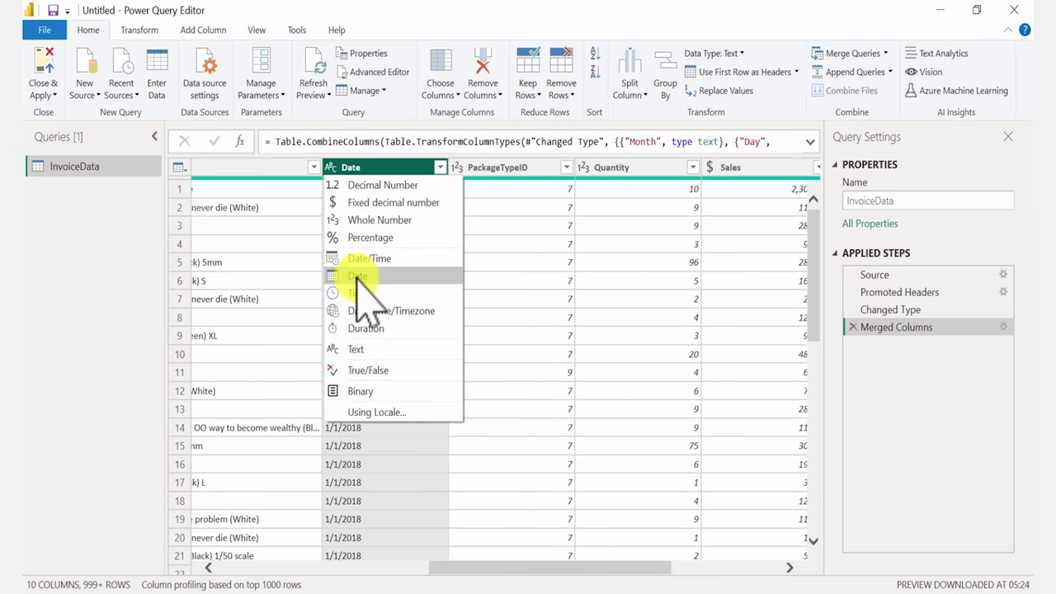
# Set the merged Date column's data type to Date
pyautogui.click(359, 278)
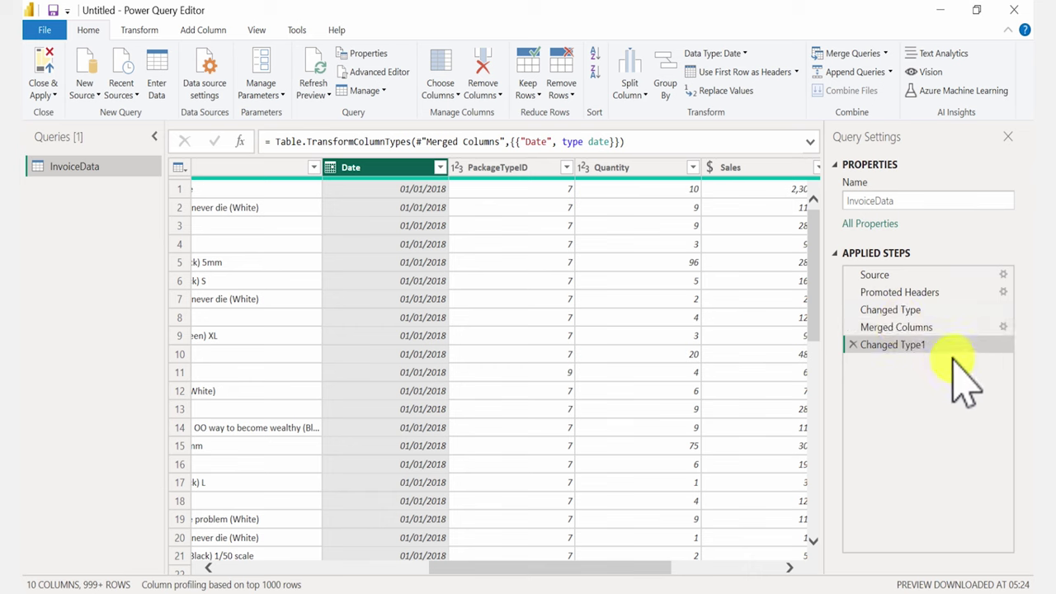
pyautogui.moveTo(892, 309); pyautogui.dragTo(922, 255)
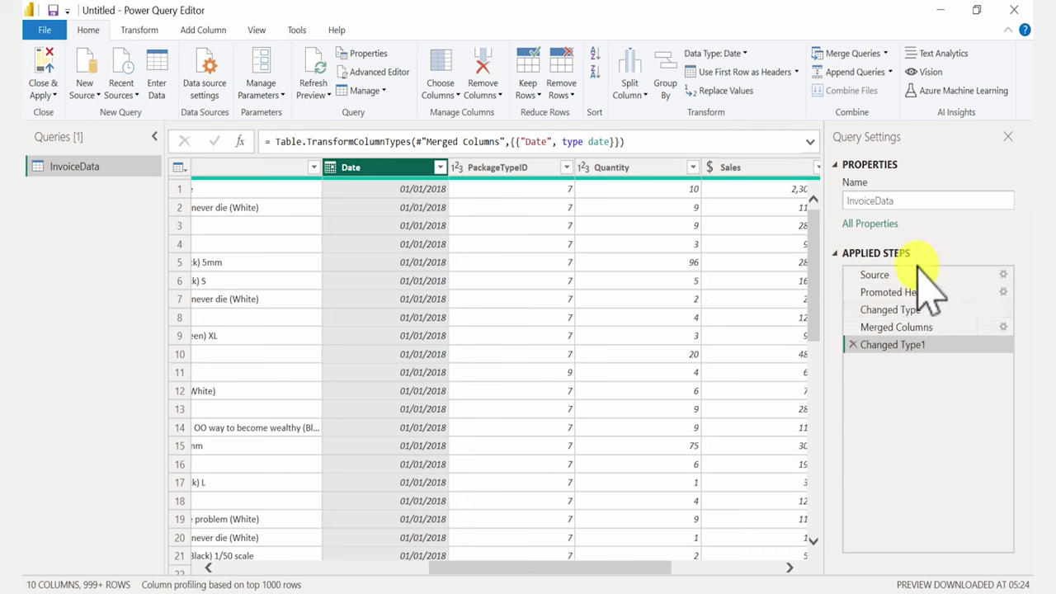
pyautogui.rightClick(105, 196)
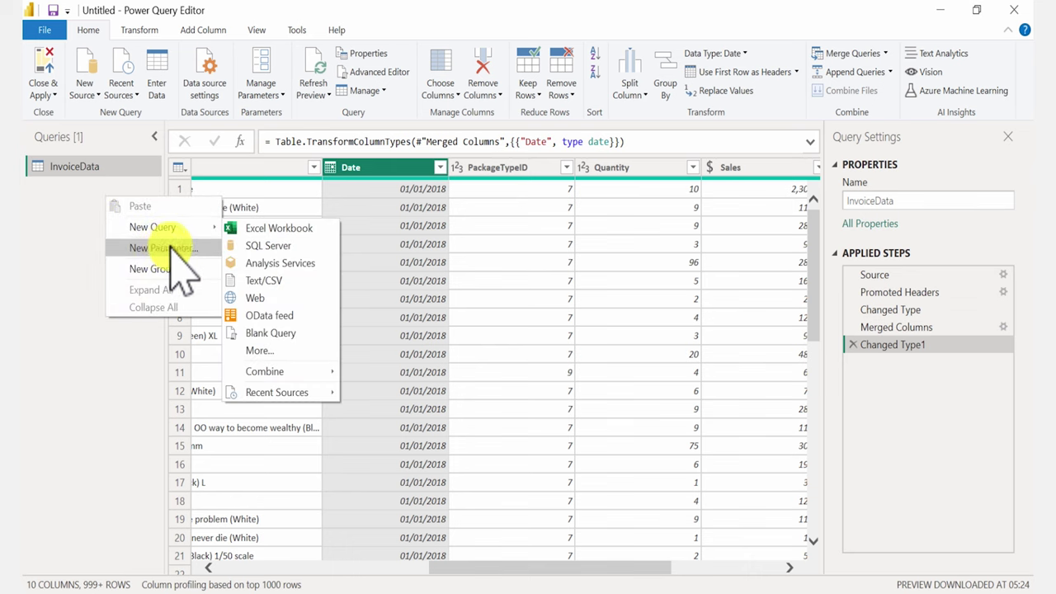
pyautogui.moveTo(160, 230)
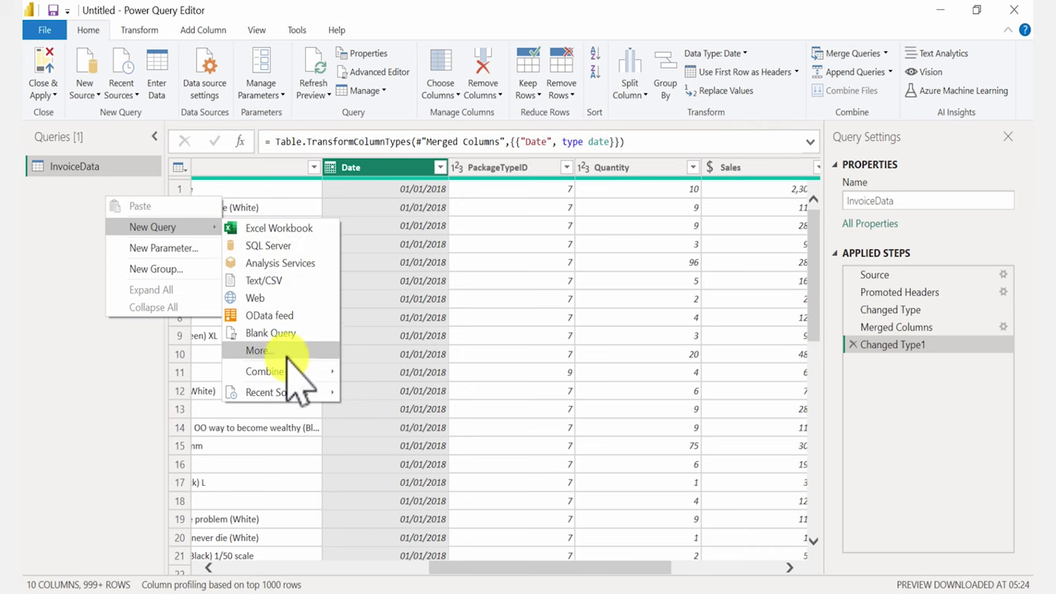
pyautogui.click(83, 270)
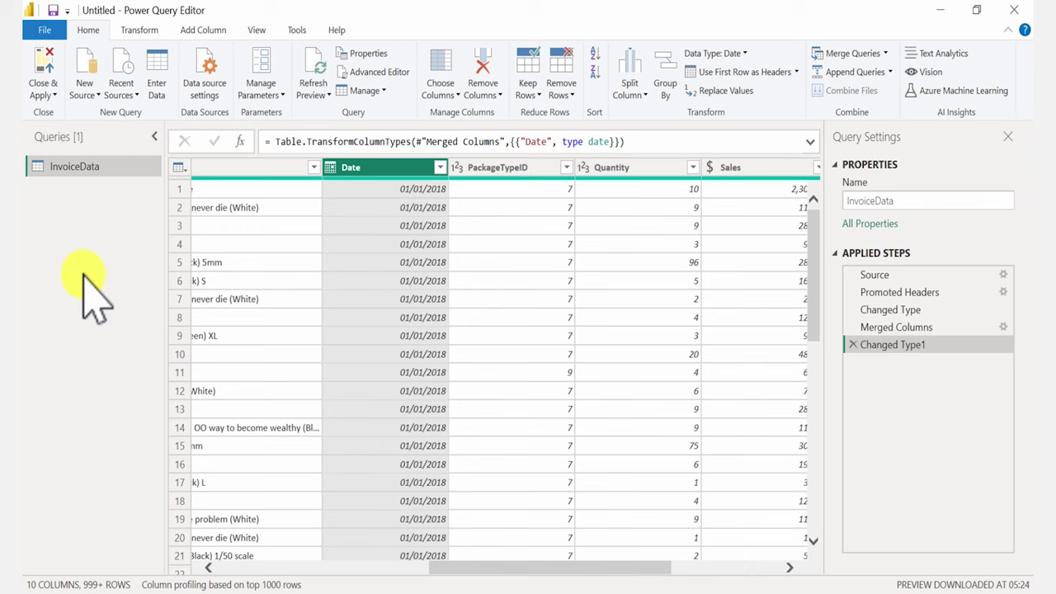
# Import the MasterCustomer1 table from the CustomerMaster Excel workbook in the POWER BI TUTORIAL folder as a new query
pyautogui.click(85, 76)
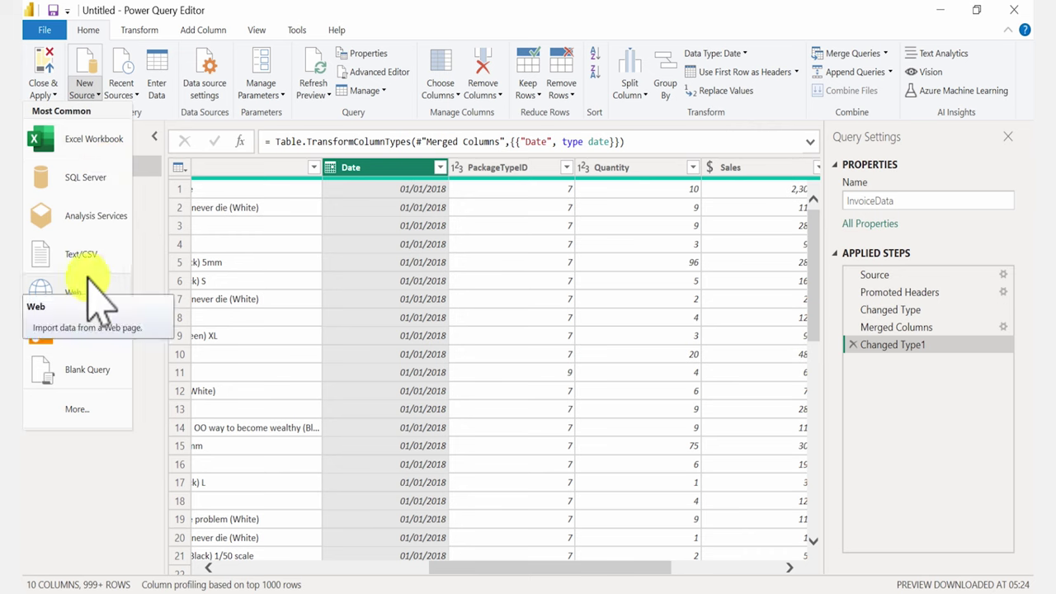
pyautogui.click(80, 140)
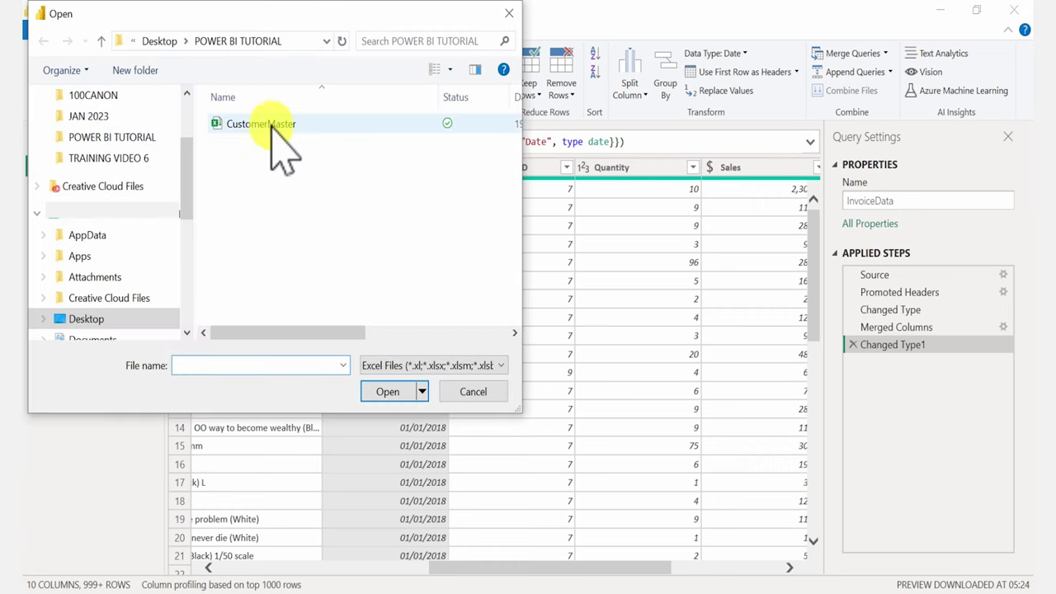
pyautogui.click(272, 125)
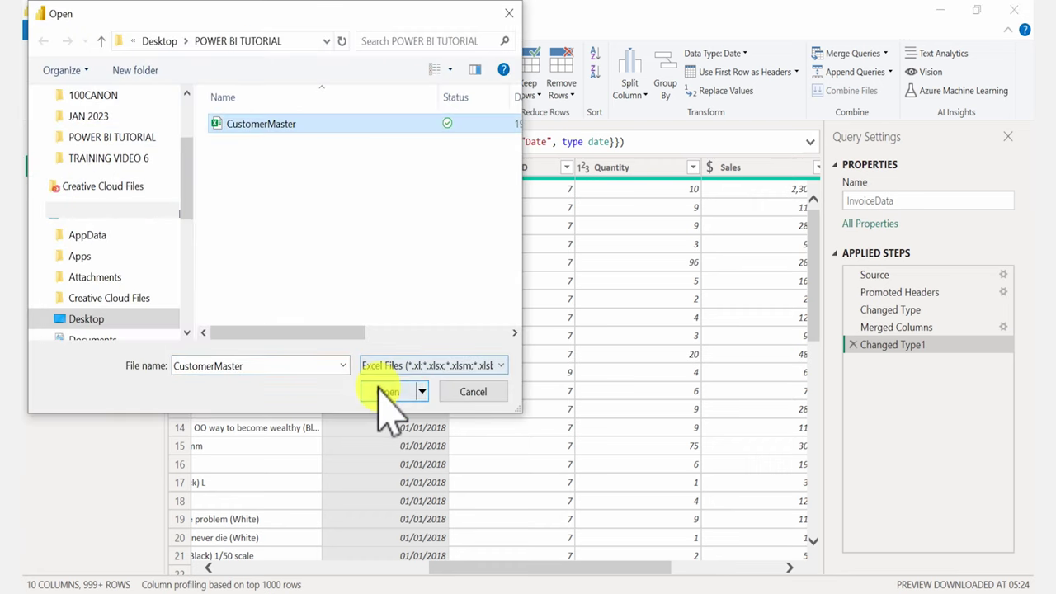
pyautogui.click(381, 390)
pyautogui.click(285, 147)
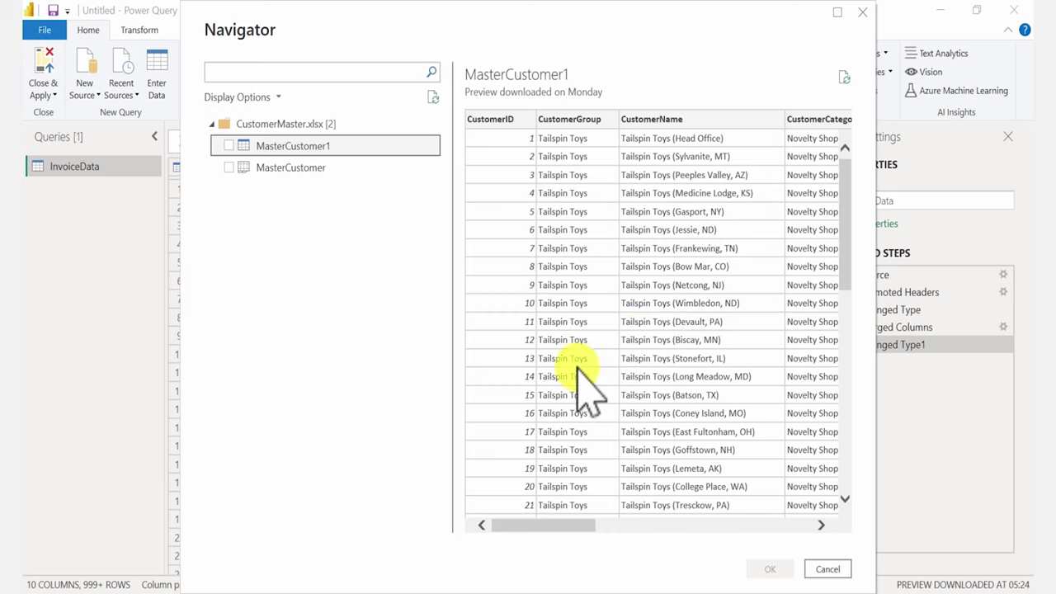
pyautogui.click(243, 148)
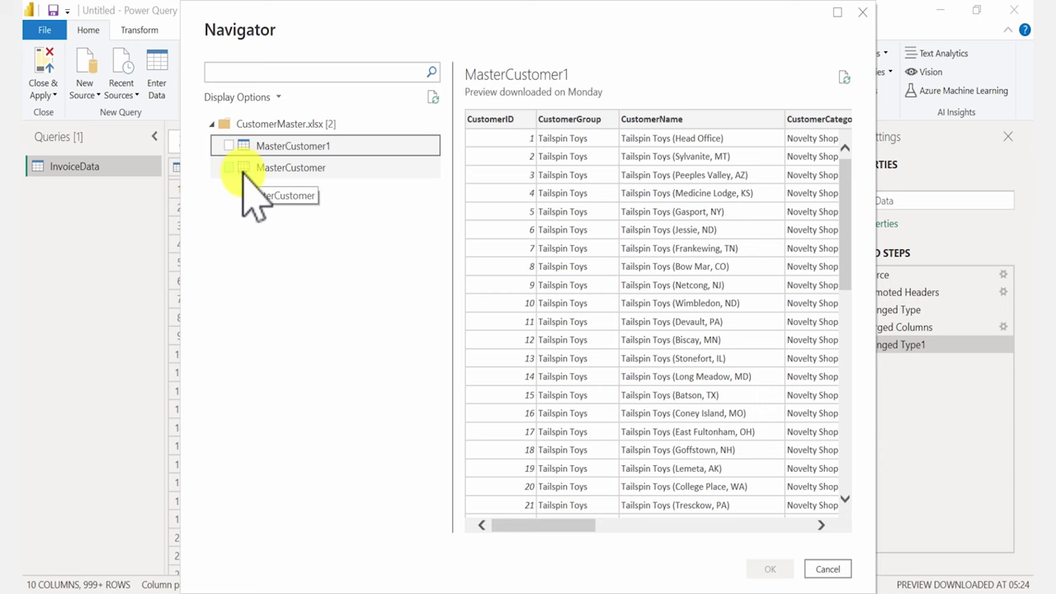
pyautogui.click(294, 169)
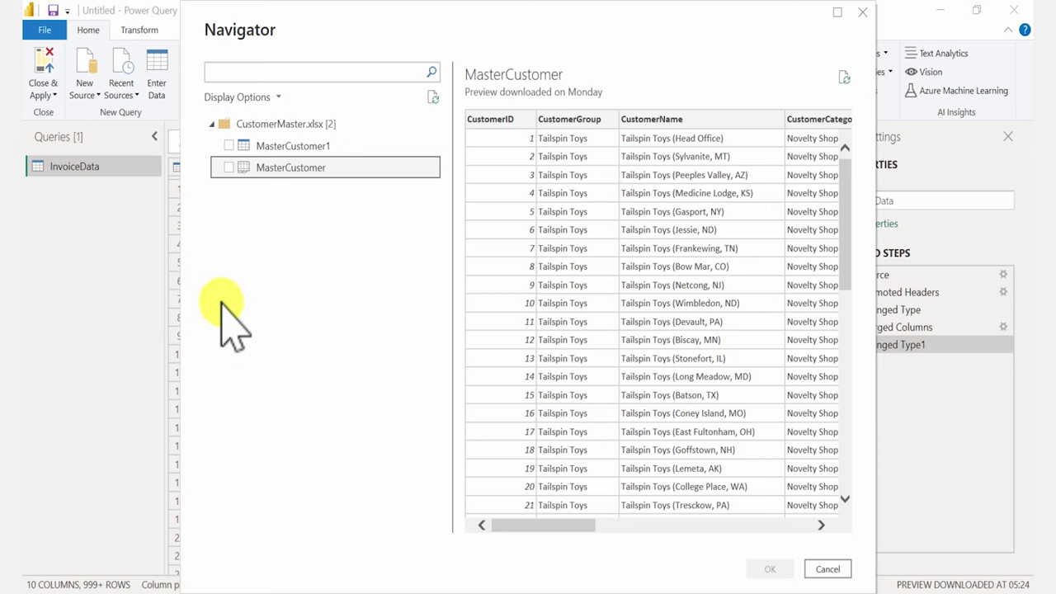
pyautogui.click(228, 145)
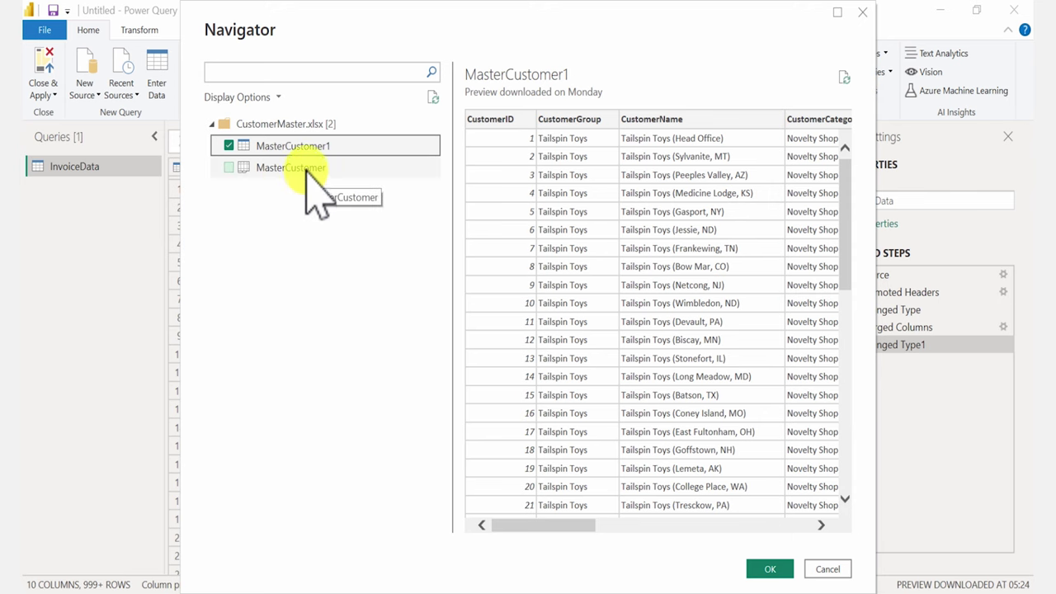
pyautogui.click(766, 569)
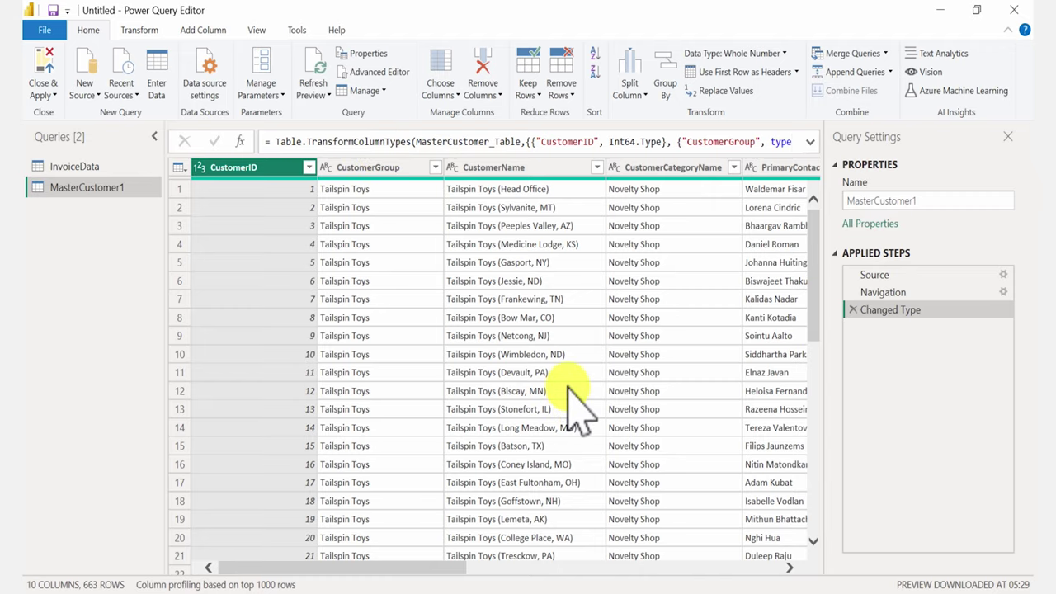
# Split the CityProvince column by the custom delimiter "(" at the left-most delimiter
pyautogui.moveTo(250, 189)
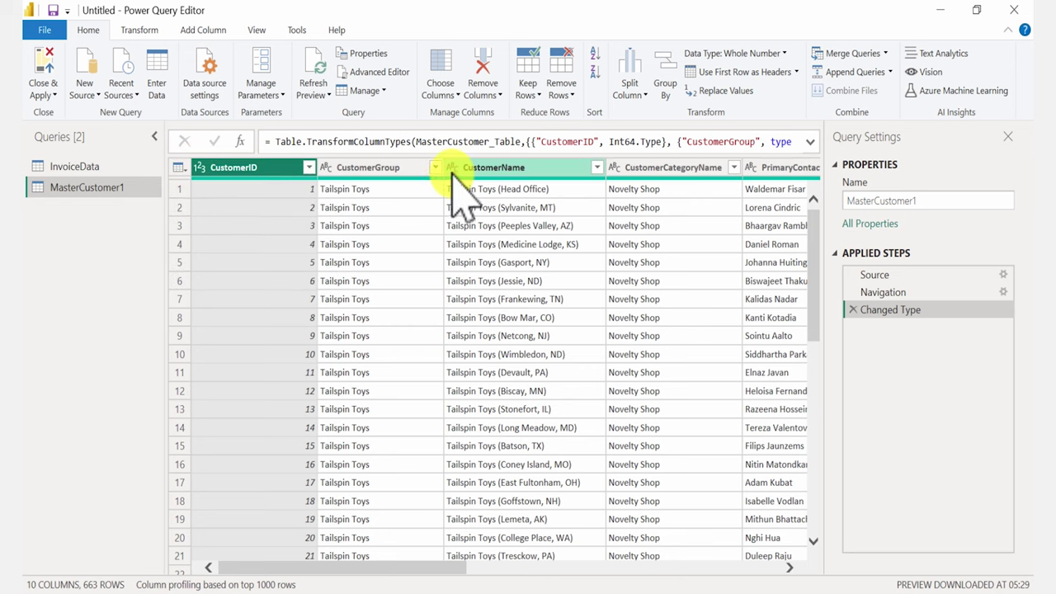
pyautogui.hscroll(3, 495, 462)
pyautogui.hscroll(-2, 478, 503)
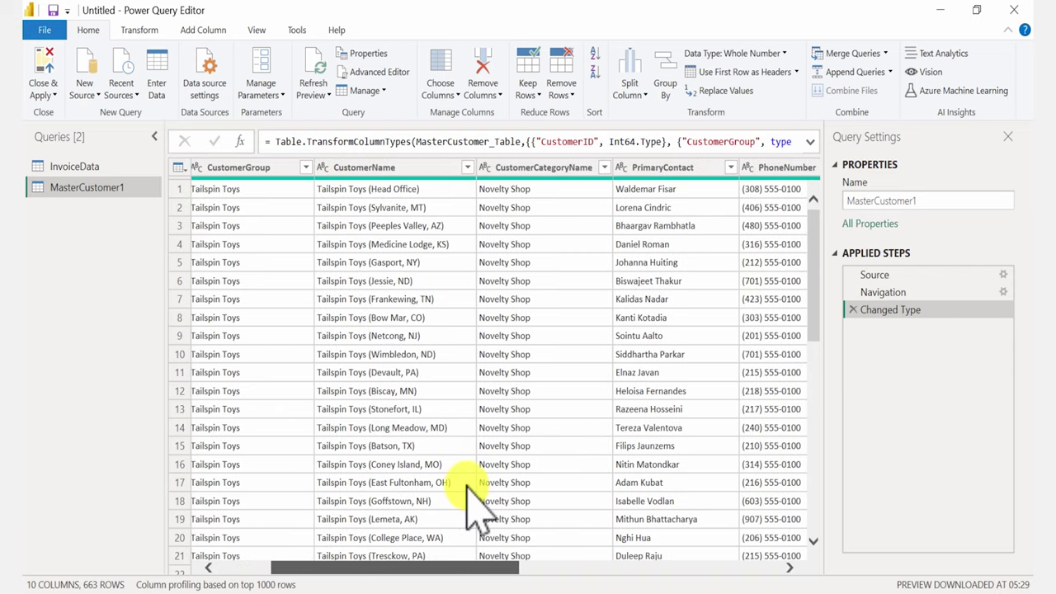
pyautogui.hscroll(4, 487, 501)
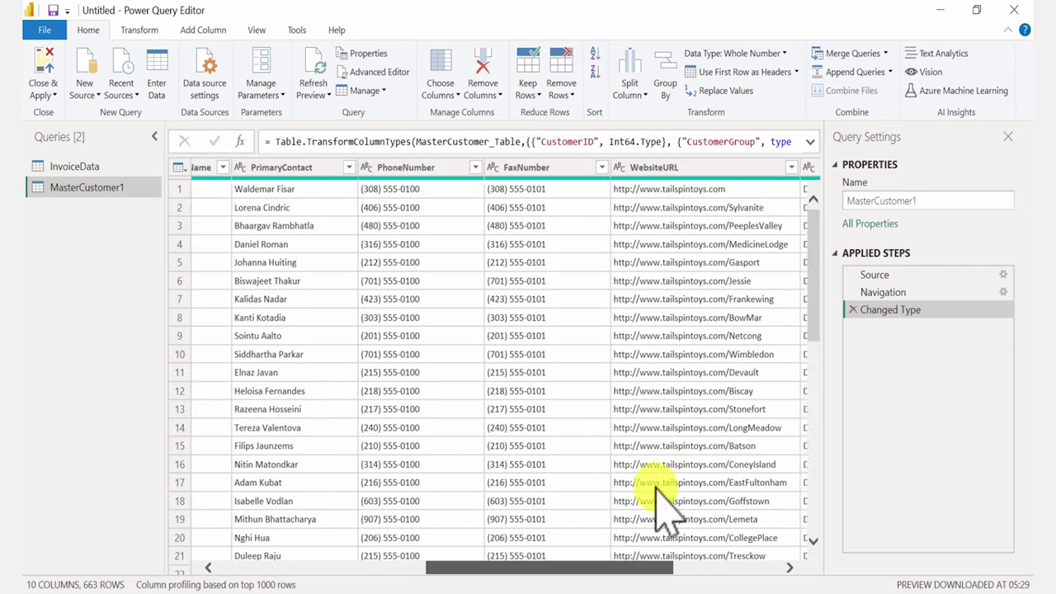
pyautogui.hscroll(3, 660, 503)
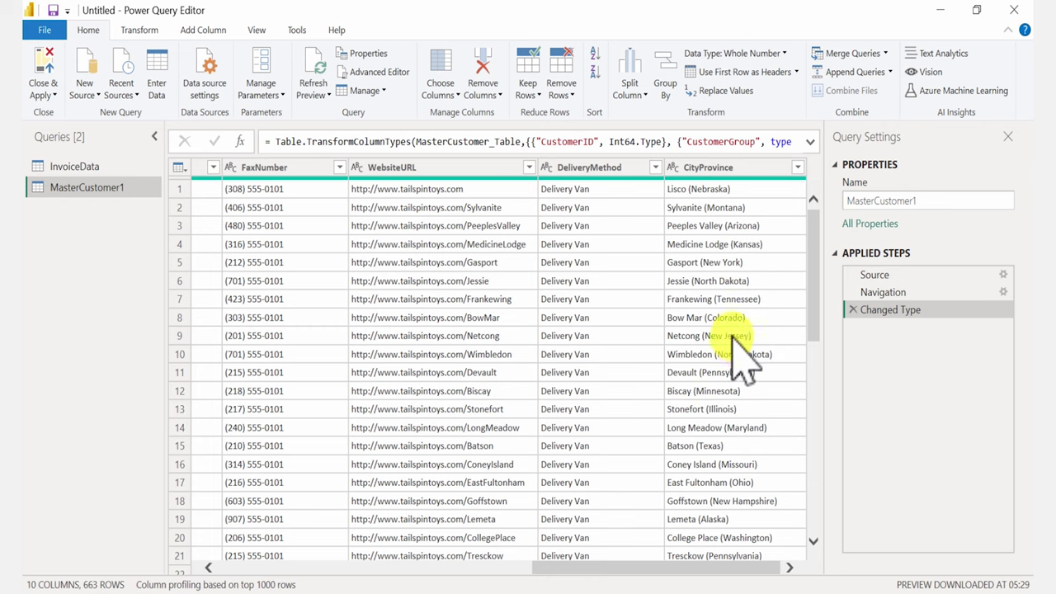
pyautogui.click(639, 207)
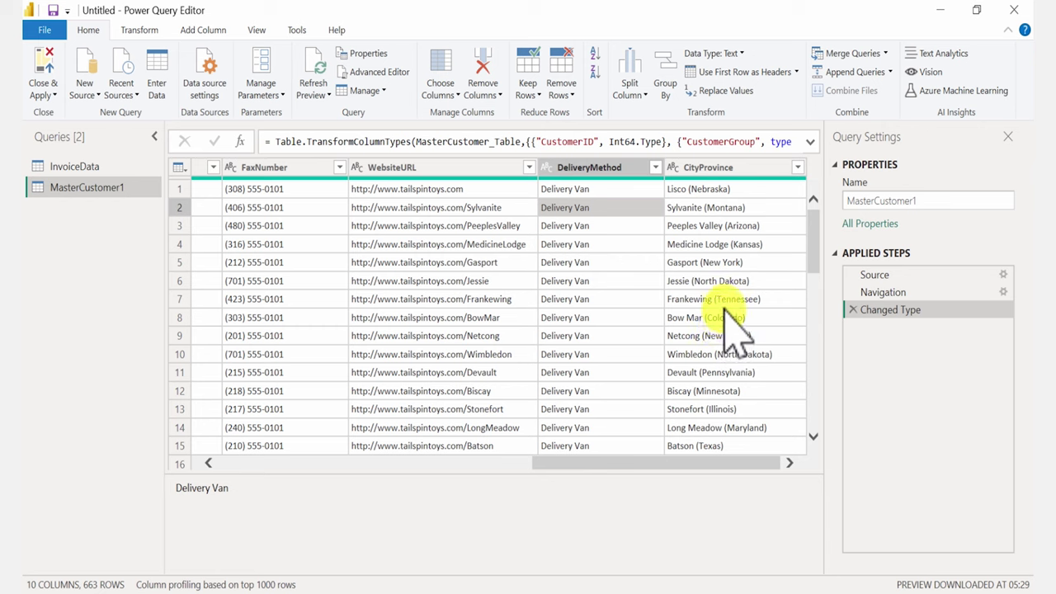
pyautogui.click(711, 165)
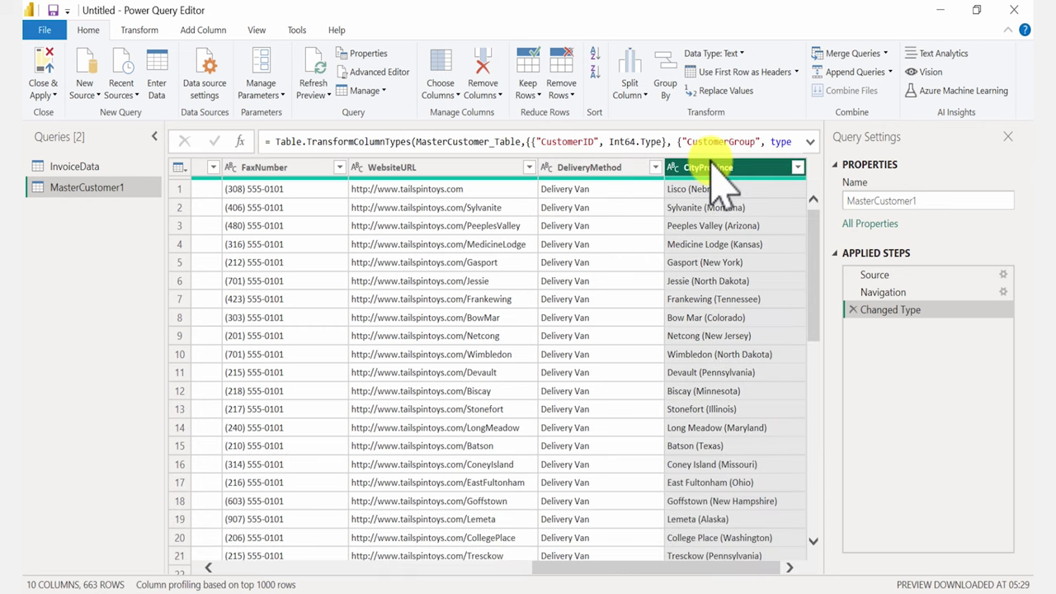
pyautogui.rightClick(723, 182)
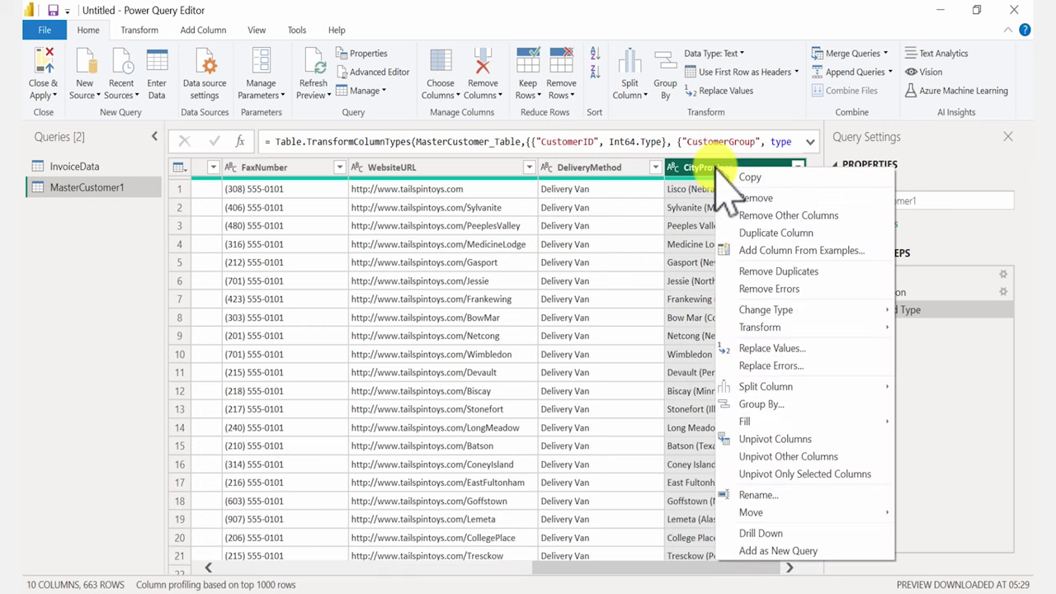
pyautogui.moveTo(768, 388)
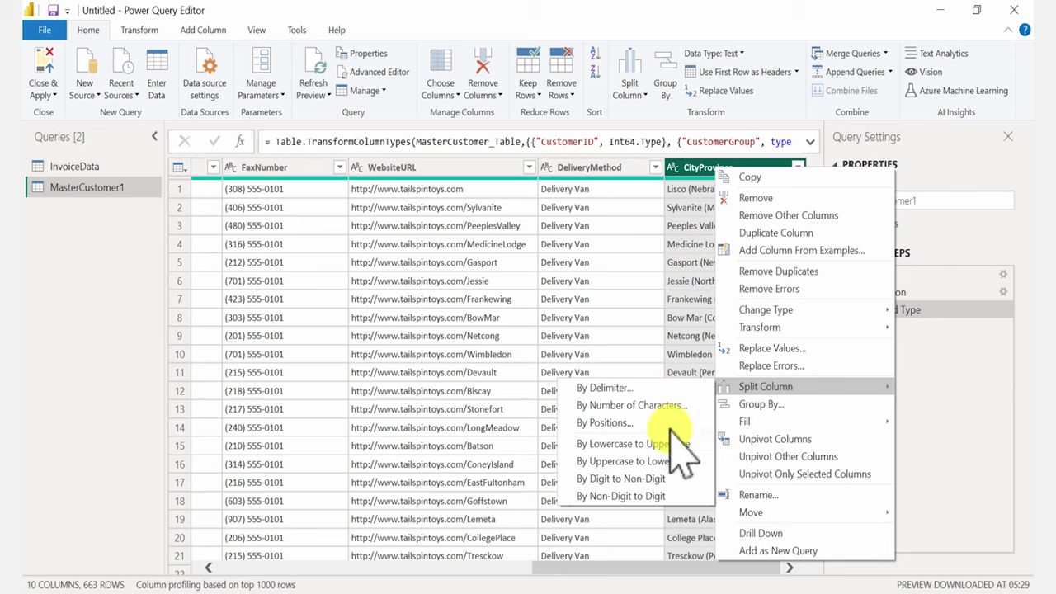
pyautogui.click(658, 388)
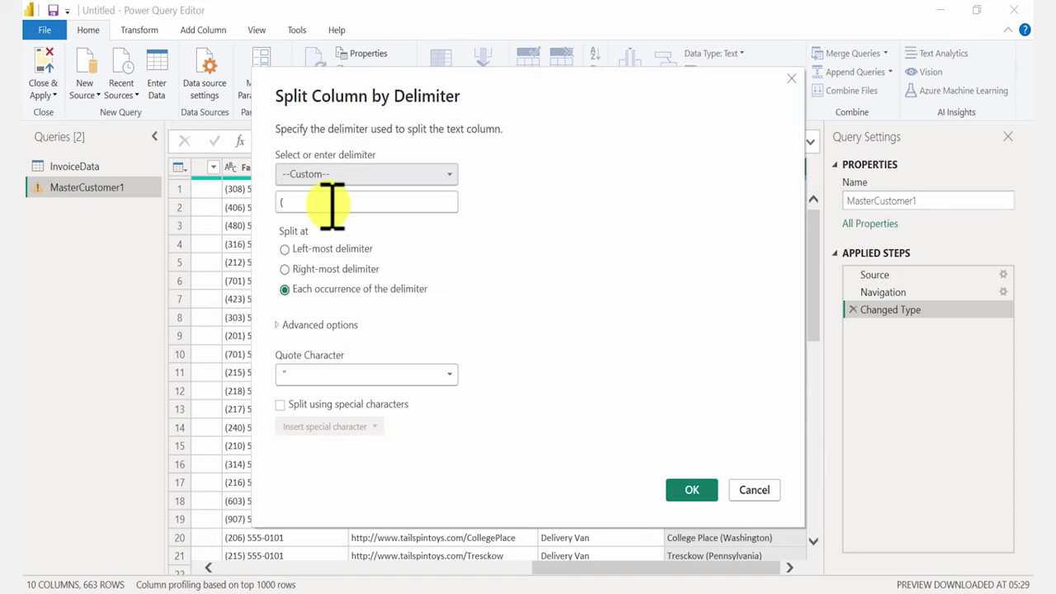
pyautogui.click(281, 202)
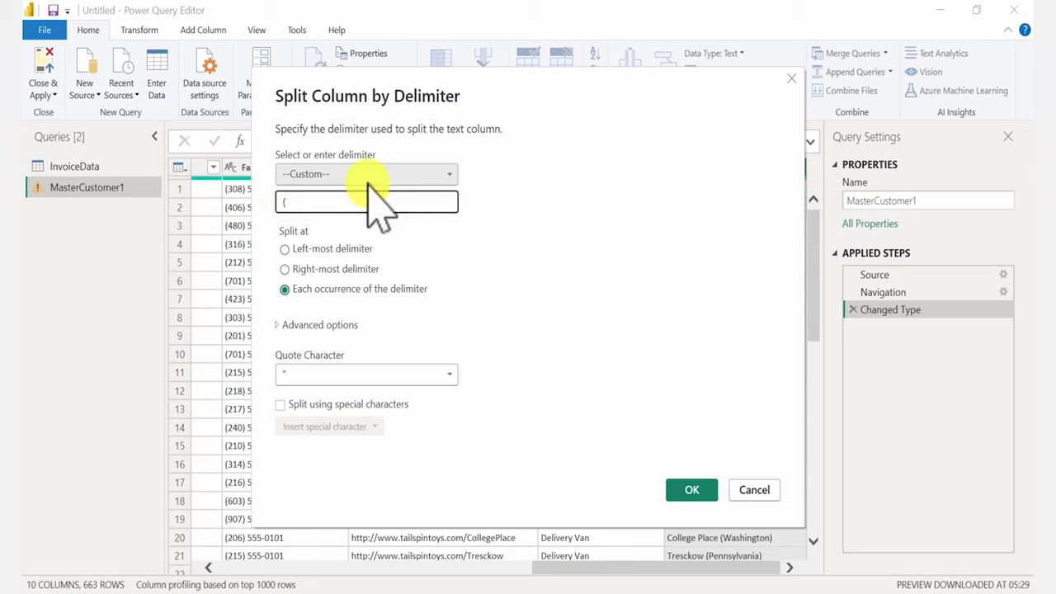
pyautogui.click(289, 289)
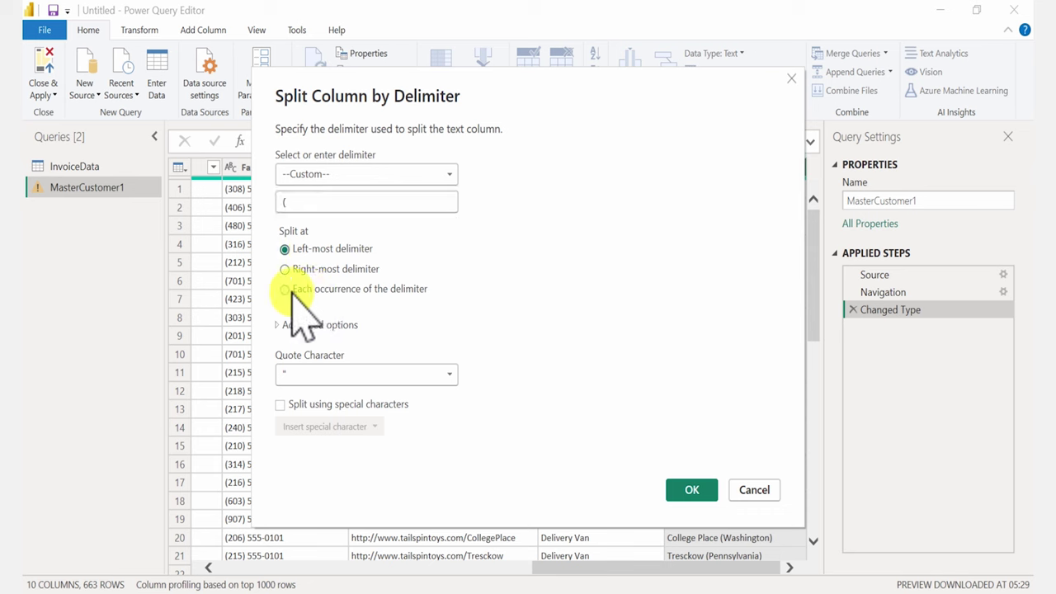
pyautogui.moveTo(513, 90); pyautogui.dragTo(273, 34)
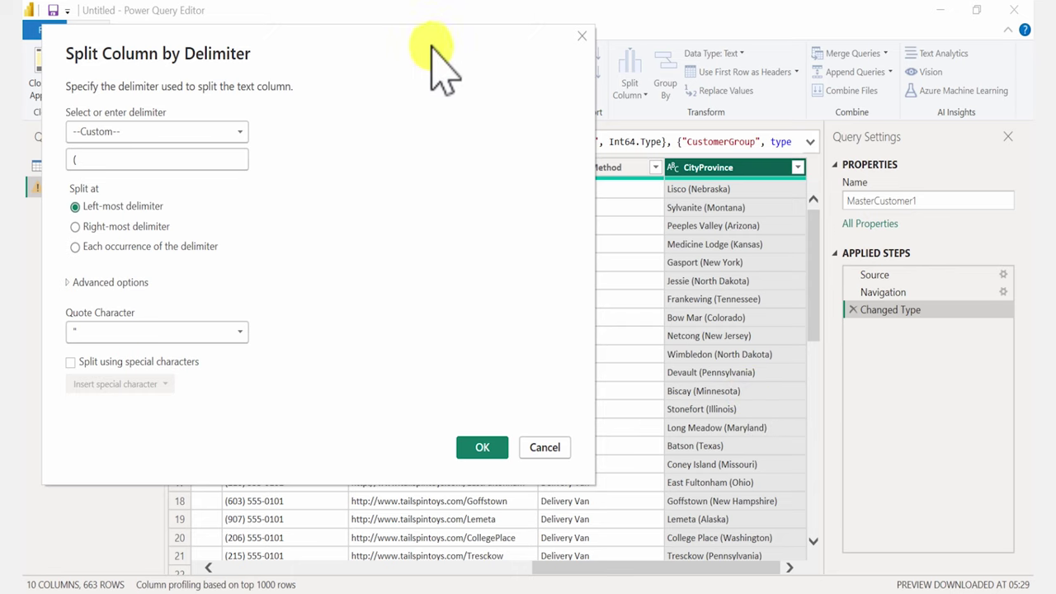
pyautogui.moveTo(440, 66); pyautogui.dragTo(549, 78)
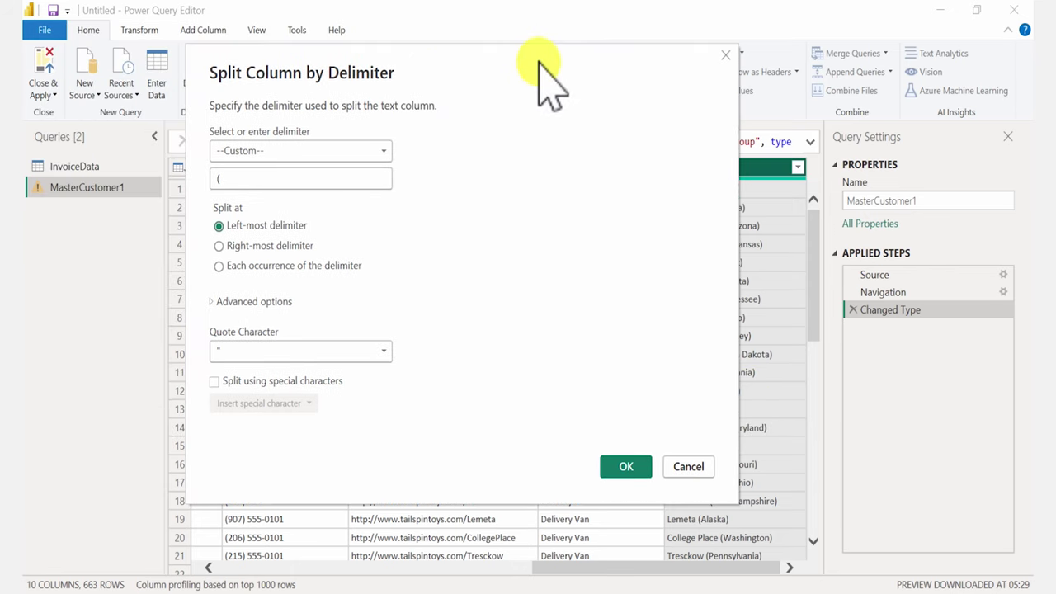
pyautogui.click(626, 468)
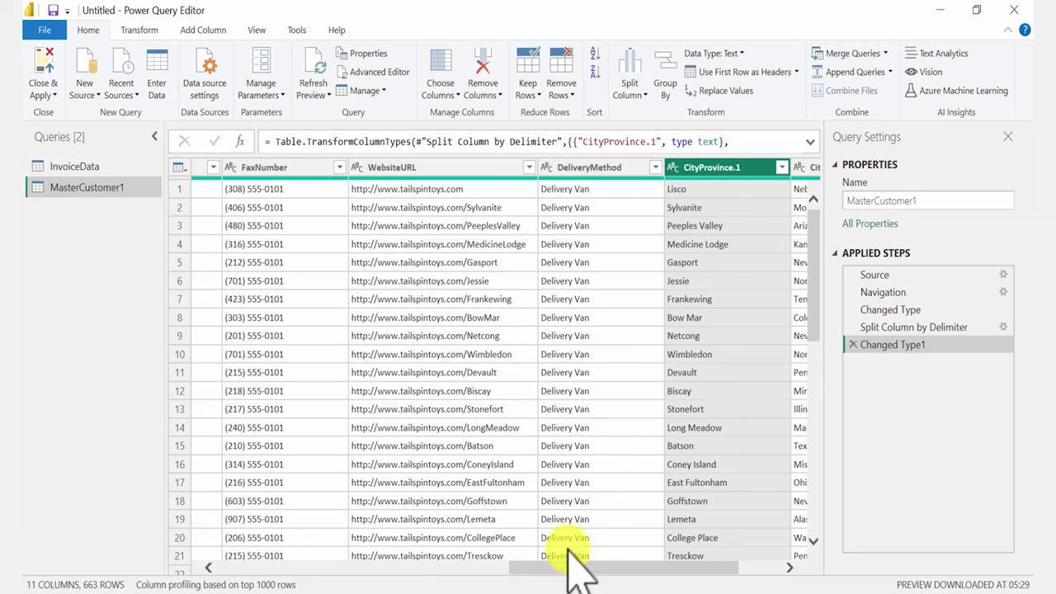
# Rename the CityProvince.1 column as City
pyautogui.moveTo(574, 561); pyautogui.dragTo(625, 566)
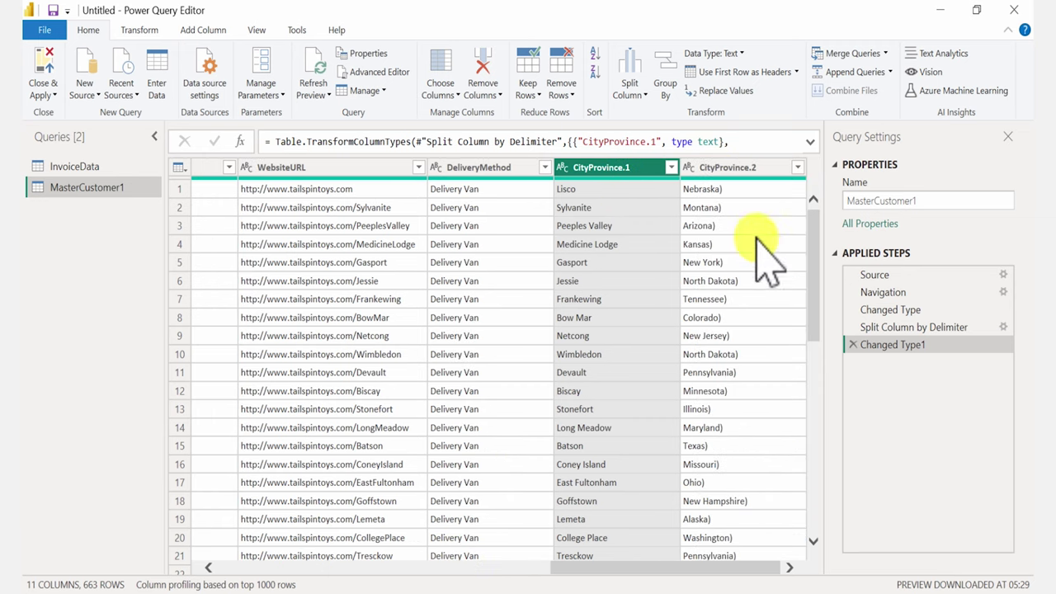
pyautogui.doubleClick(607, 168)
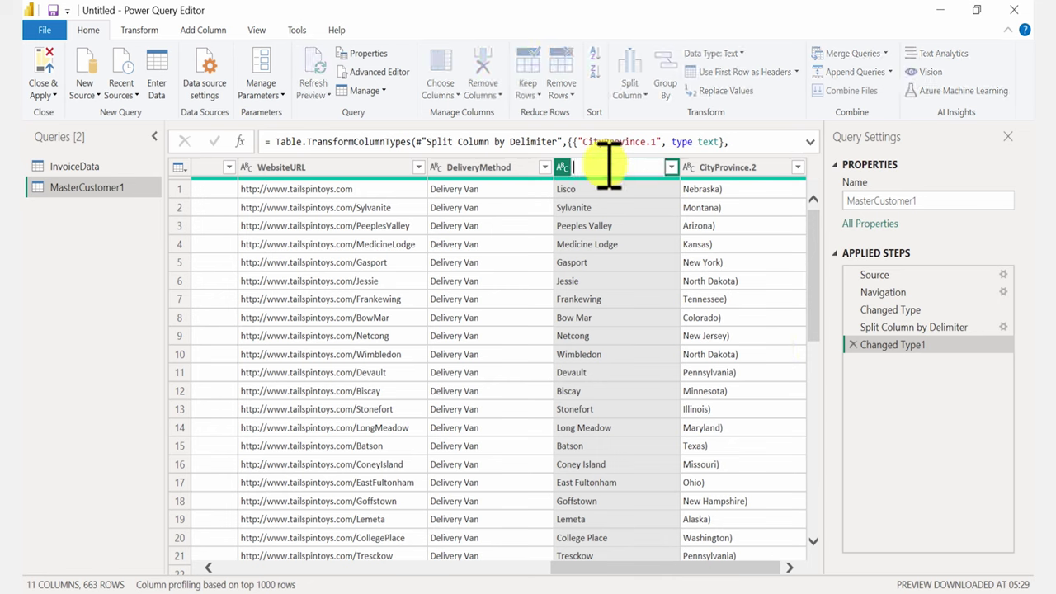
pyautogui.write('City')
pyautogui.press('Return')
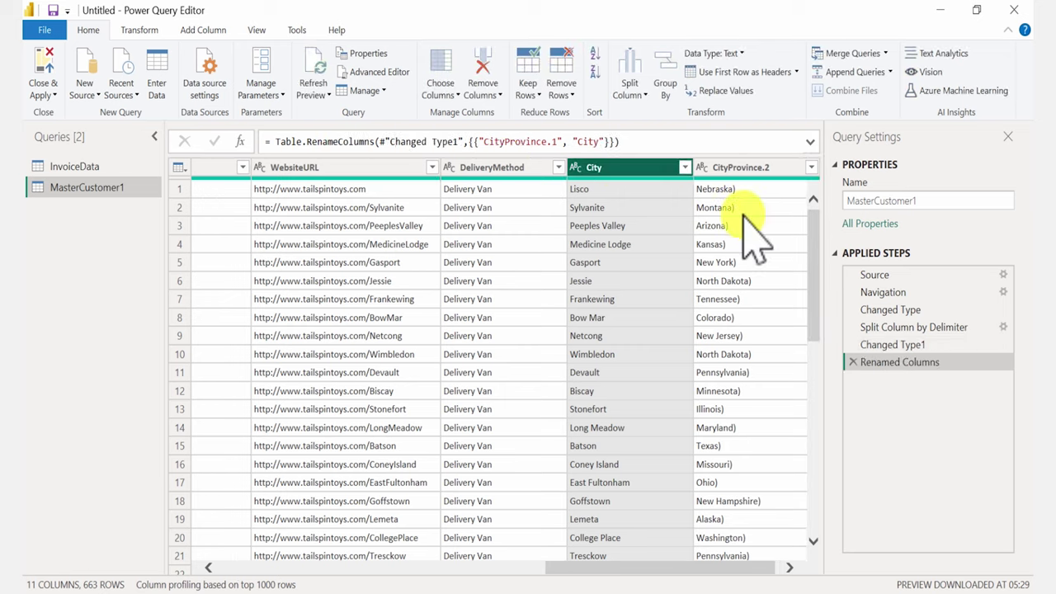
# Replace the value ")" with nothing throughout the CityProvince.2 column
pyautogui.click(763, 168)
pyautogui.rightClick(760, 170)
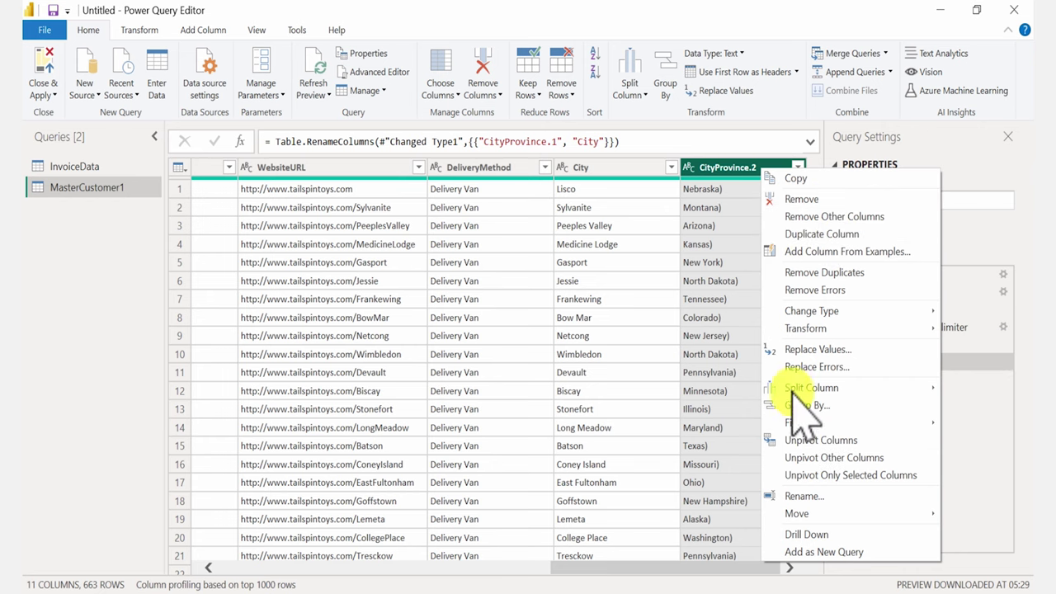
pyautogui.click(814, 271)
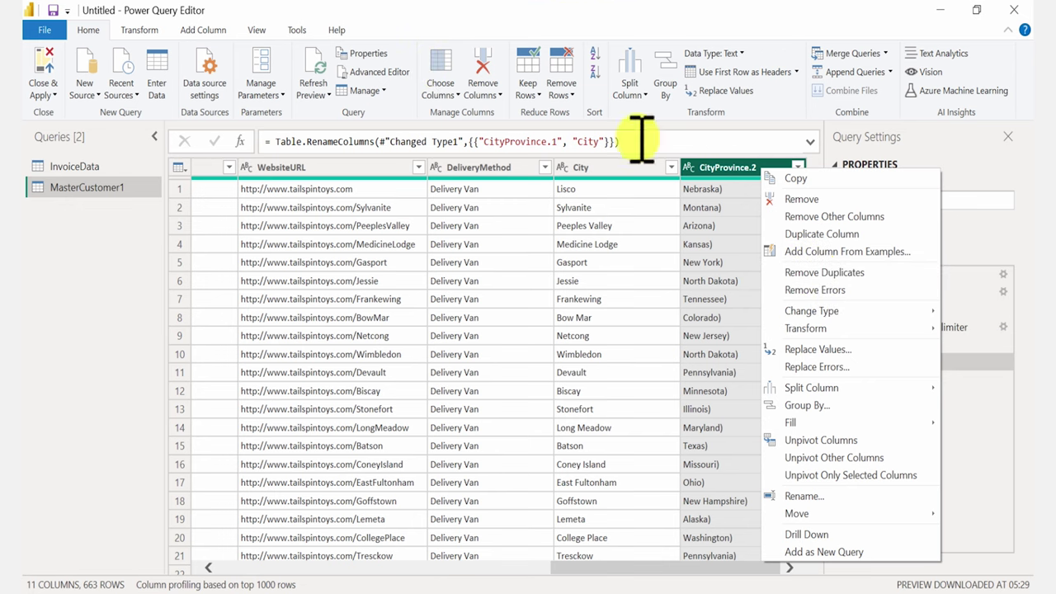
pyautogui.click(842, 352)
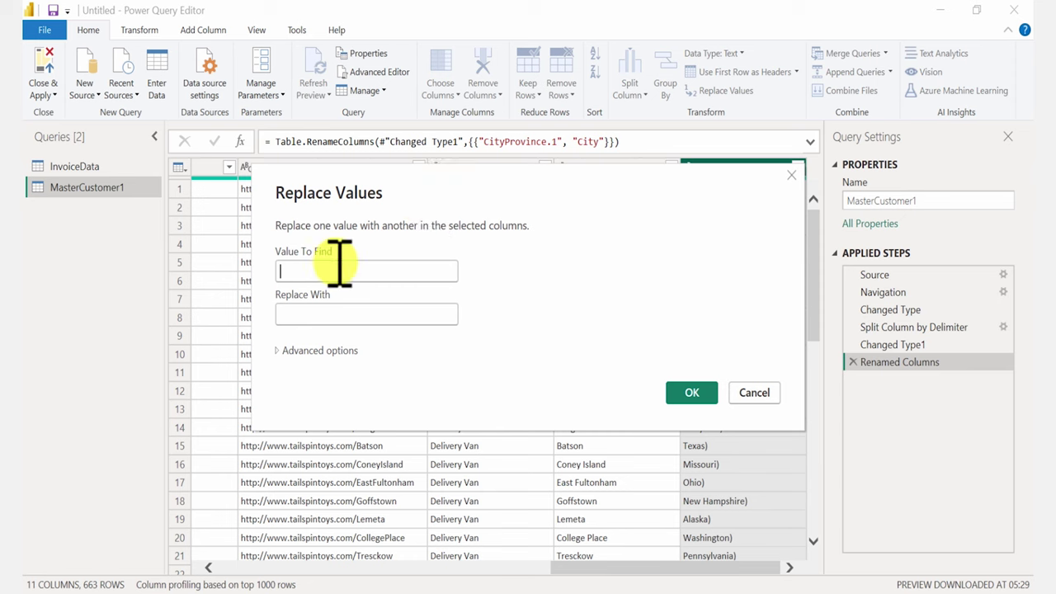
pyautogui.write(')')
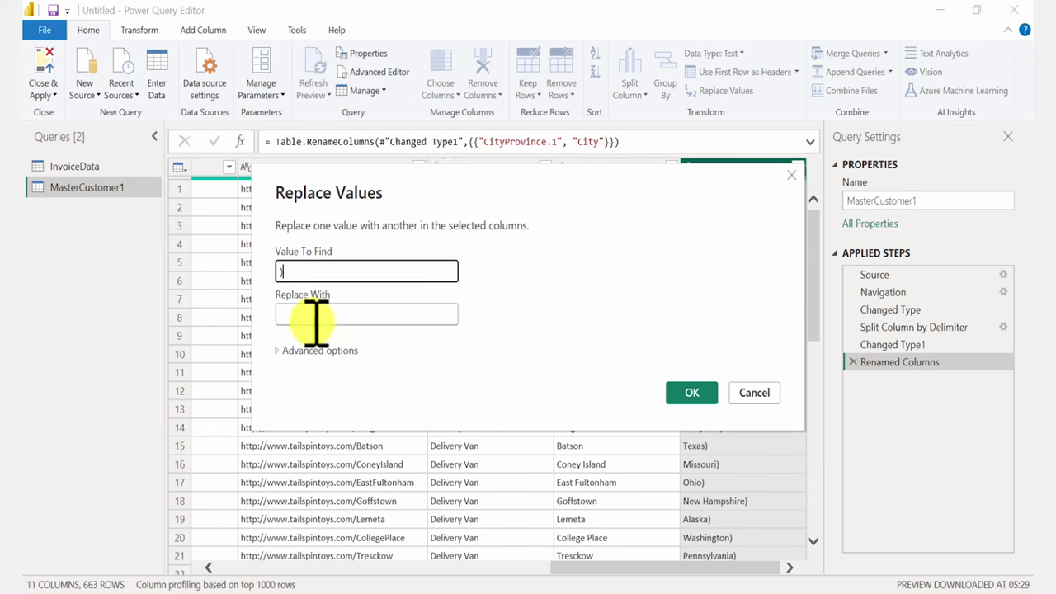
pyautogui.click(685, 395)
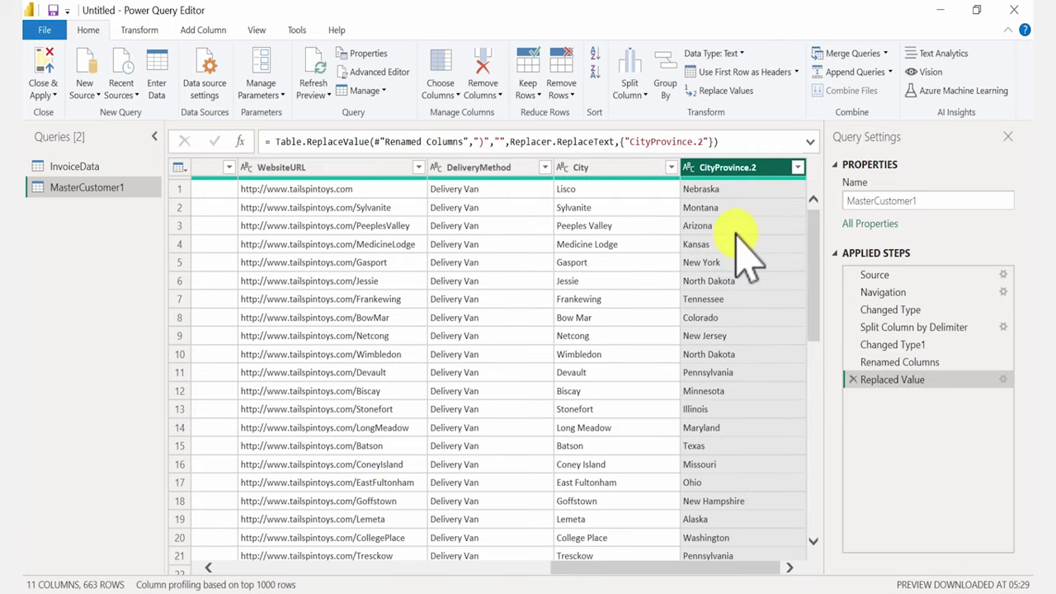
# Rename the MasterCustomer1 query as MasterCustomer
pyautogui.click(915, 203)
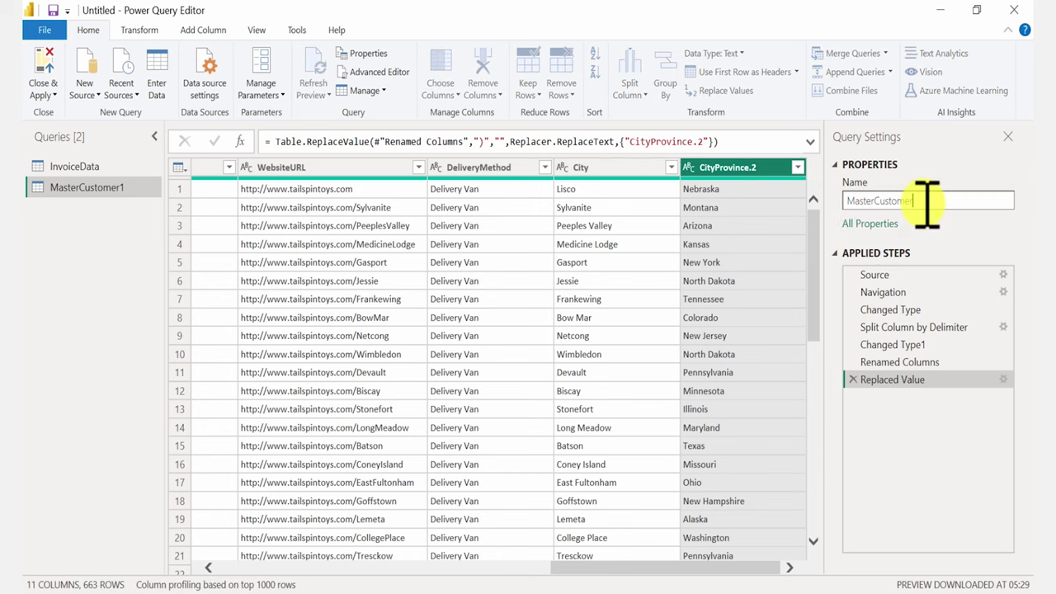
pyautogui.press('Return')
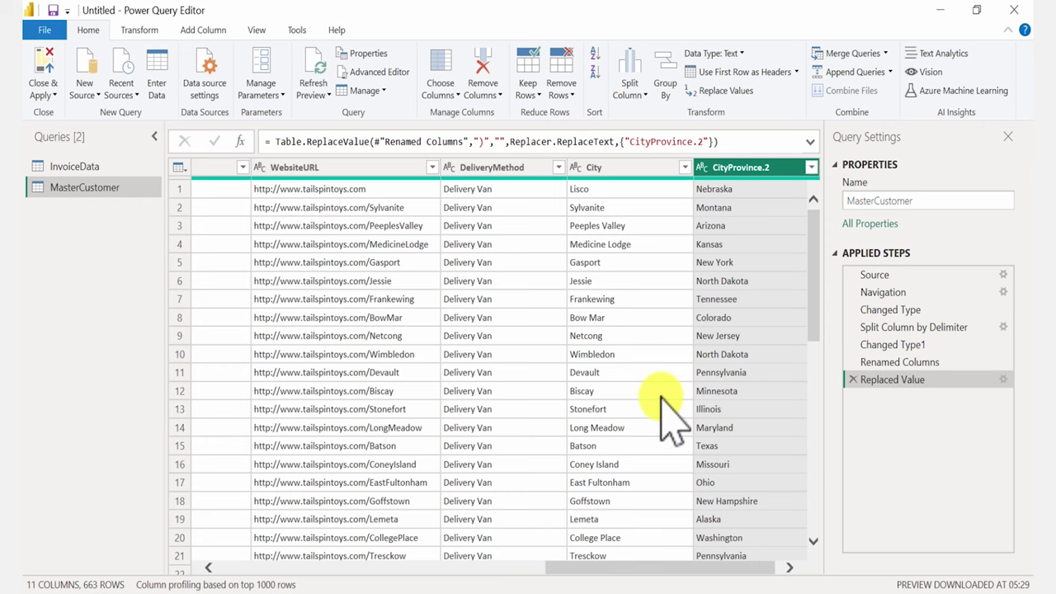
# Keep only the CustomerID, CustomerGroup, CustomerName, CustomerCategoryName, City and CityProvince.2 columns in the MasterCustomer query
pyautogui.click(266, 167)
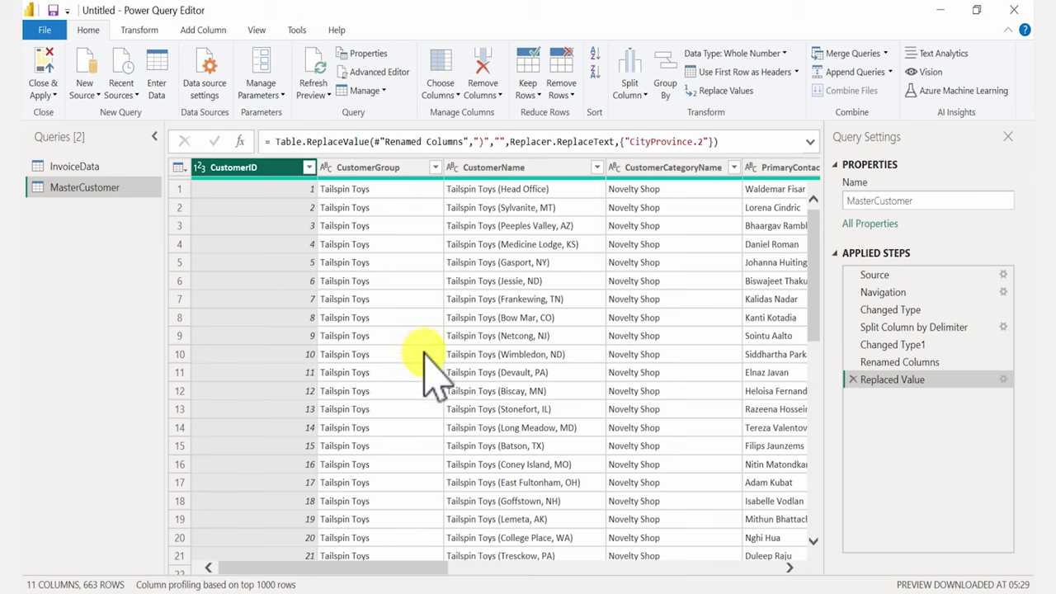
pyautogui.moveTo(347, 570); pyautogui.dragTo(148, 294)
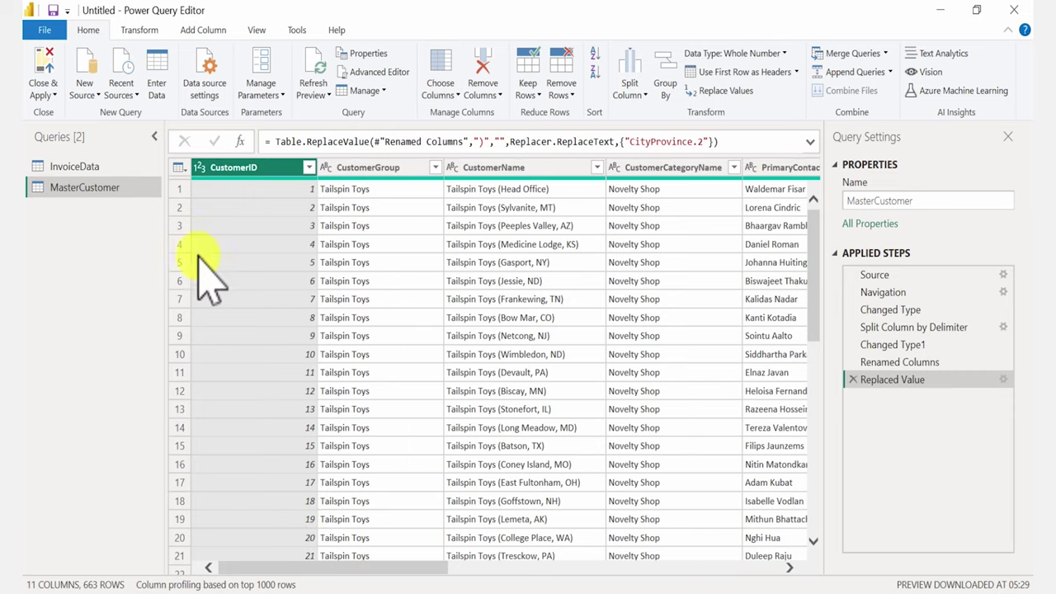
pyautogui.click(444, 94)
pyautogui.click(428, 110)
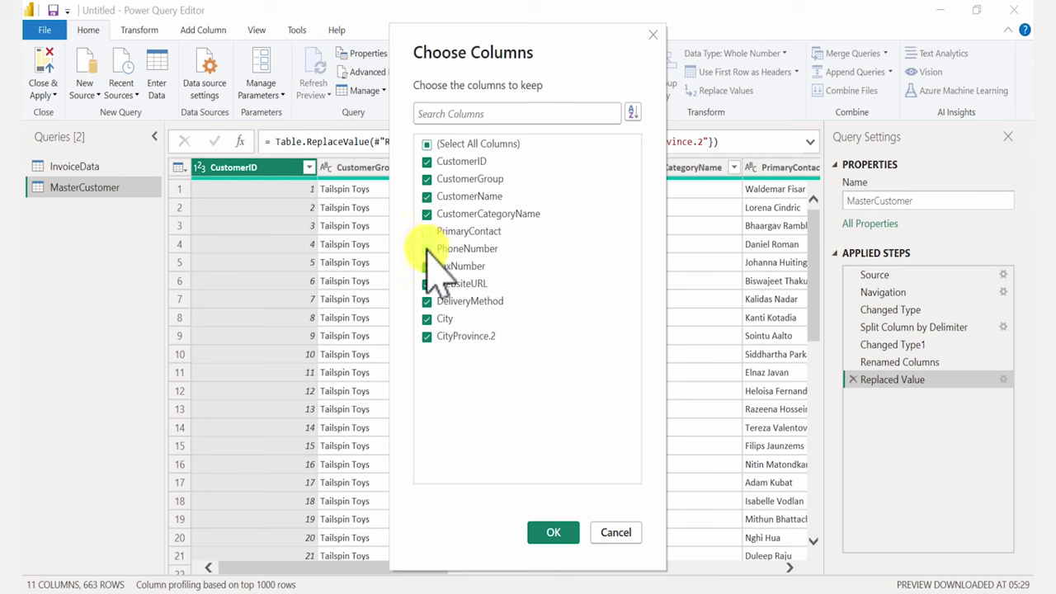
pyautogui.click(427, 248)
pyautogui.click(427, 266)
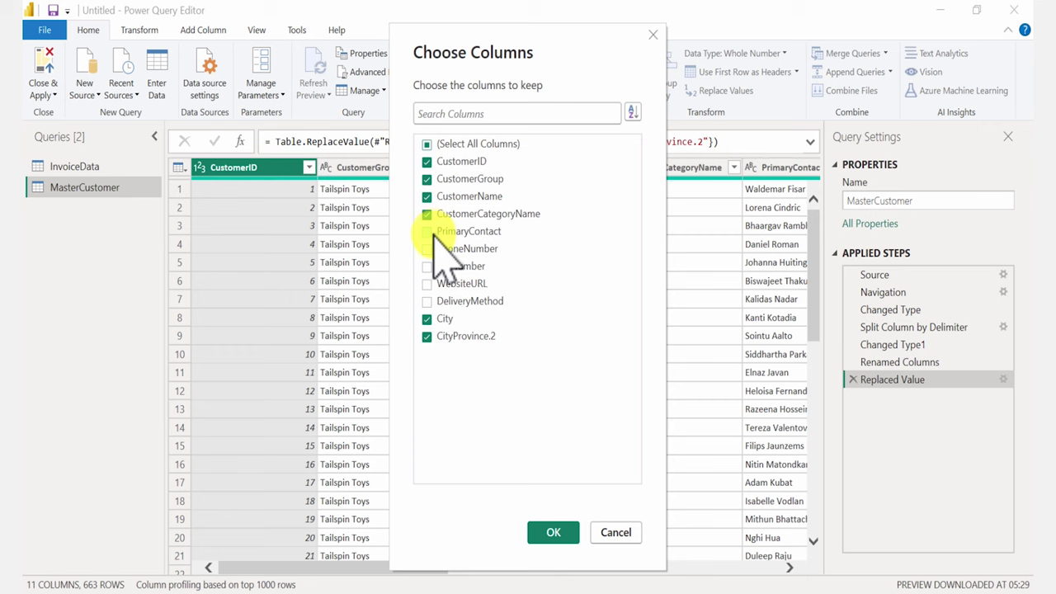
pyautogui.click(540, 528)
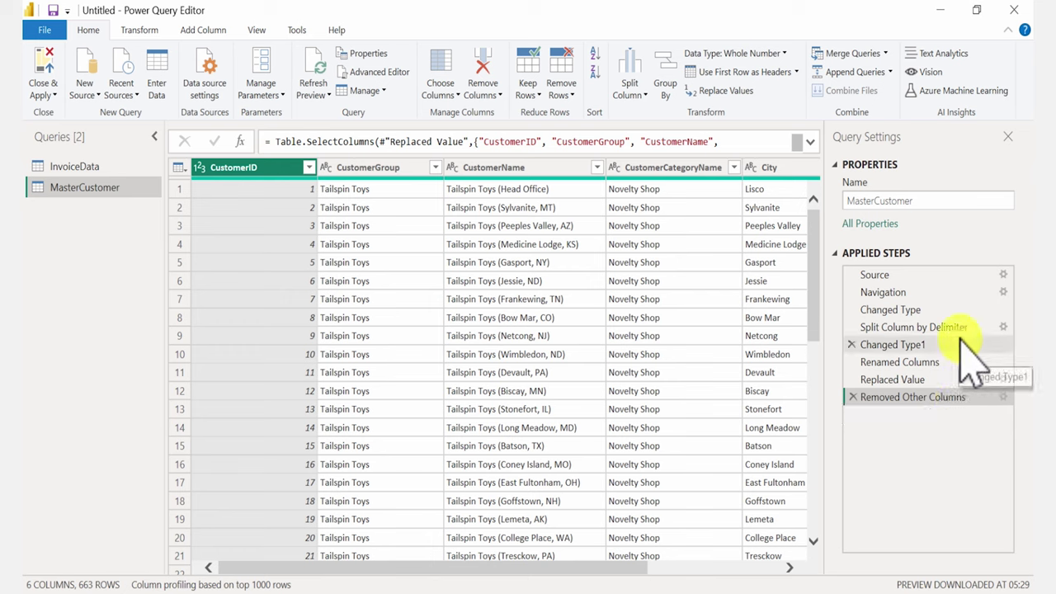
# Review the MasterCustomer table at its earlier applied steps and return to the Removed Other Columns step
pyautogui.click(941, 363)
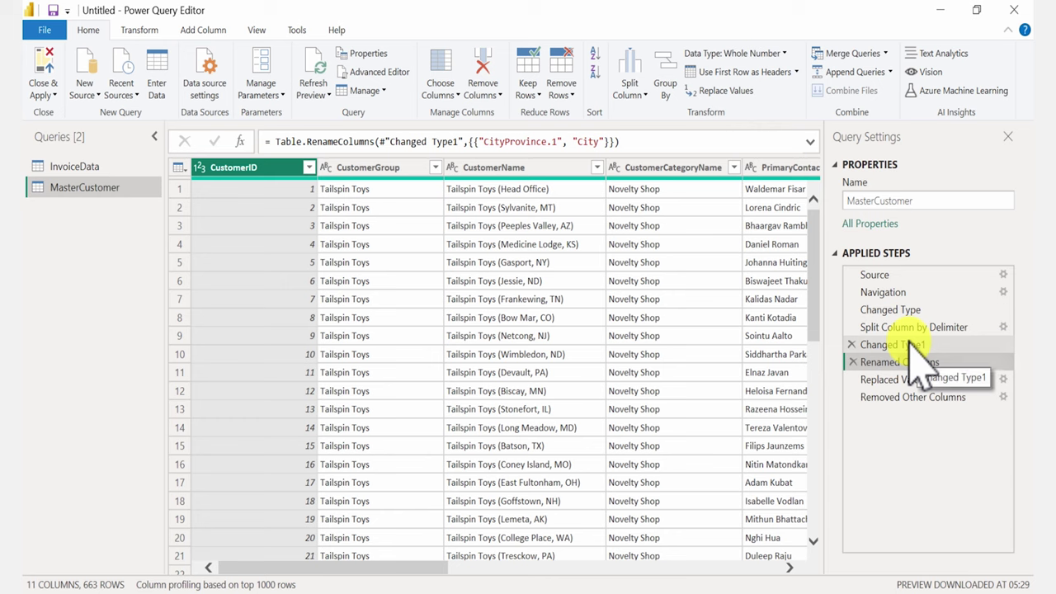
pyautogui.click(906, 344)
pyautogui.click(908, 328)
pyautogui.press('End')
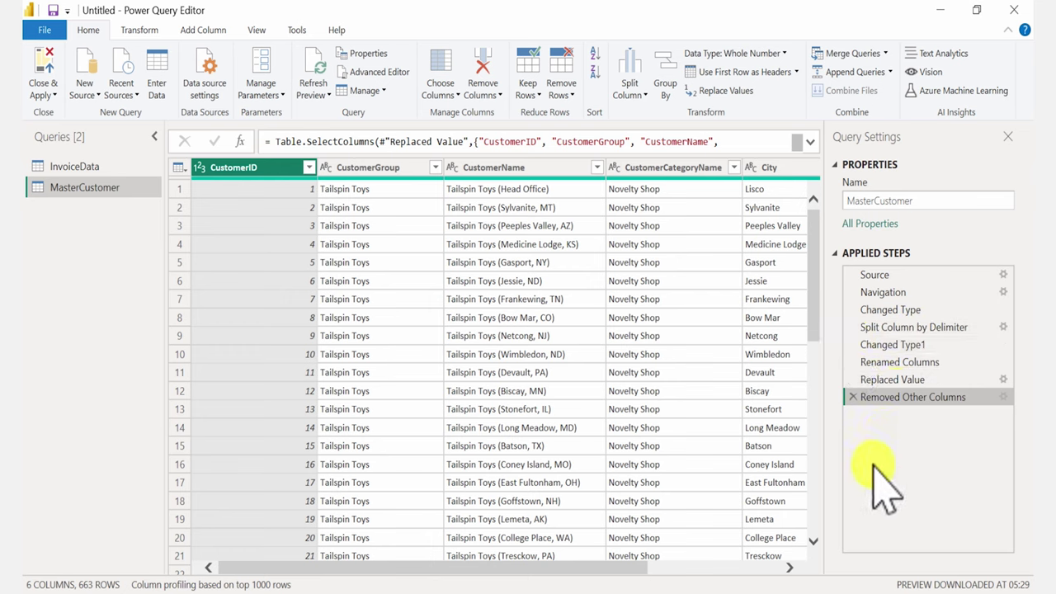
pyautogui.click(898, 382)
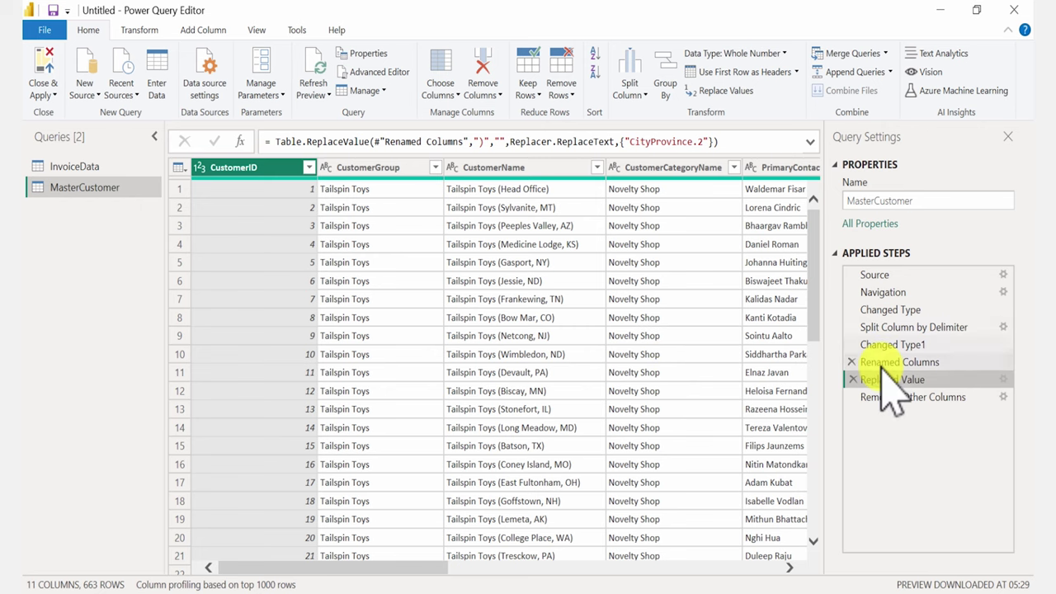
pyautogui.click(934, 397)
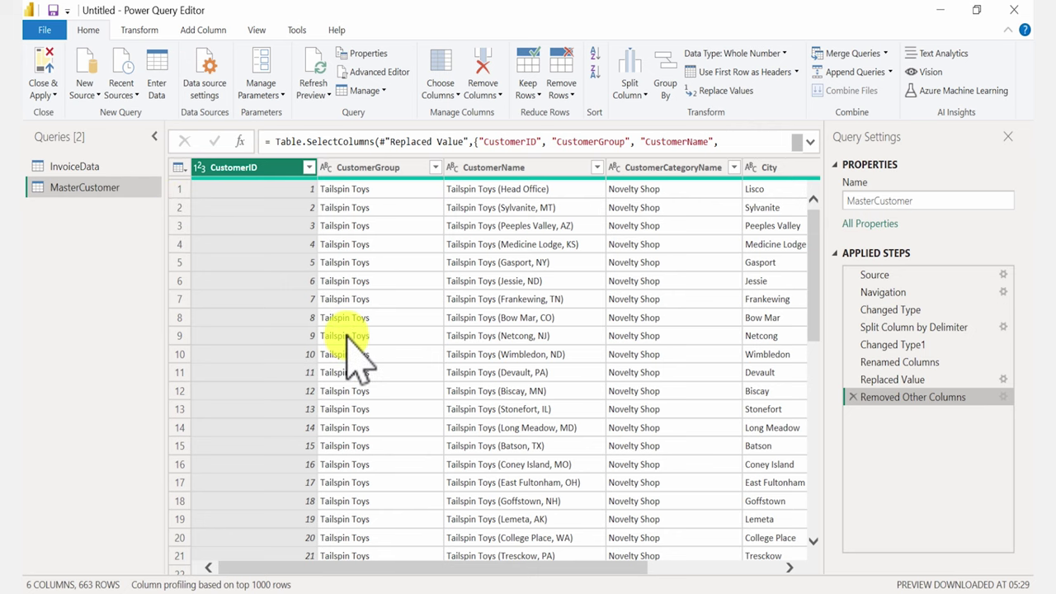
# Close the Power Query Editor and apply the query changes so InvoiceData and MasterCustomer load into the report
pyautogui.click(47, 98)
pyautogui.click(64, 142)
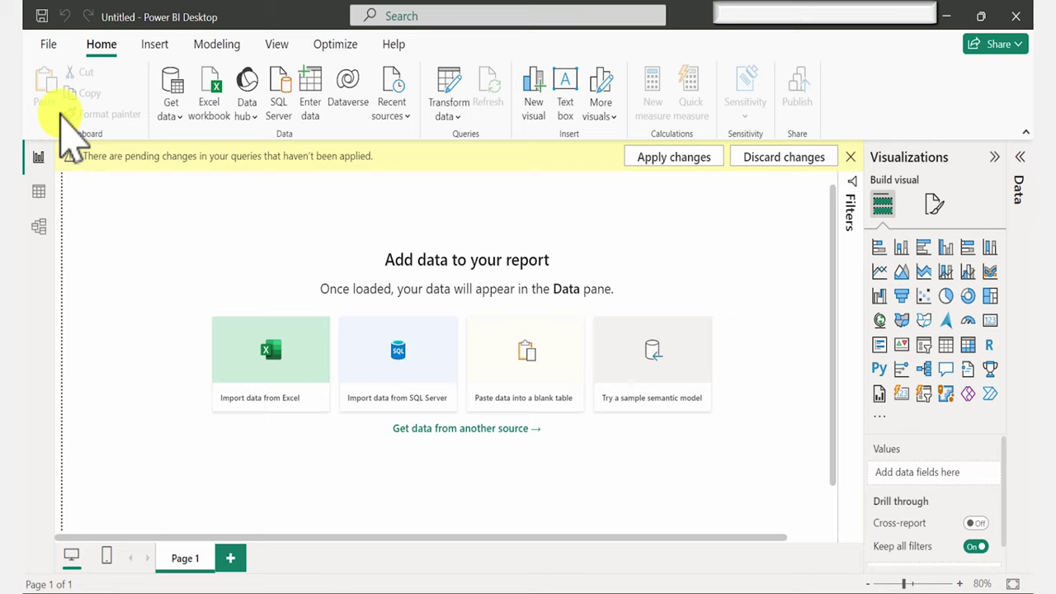
pyautogui.click(583, 157)
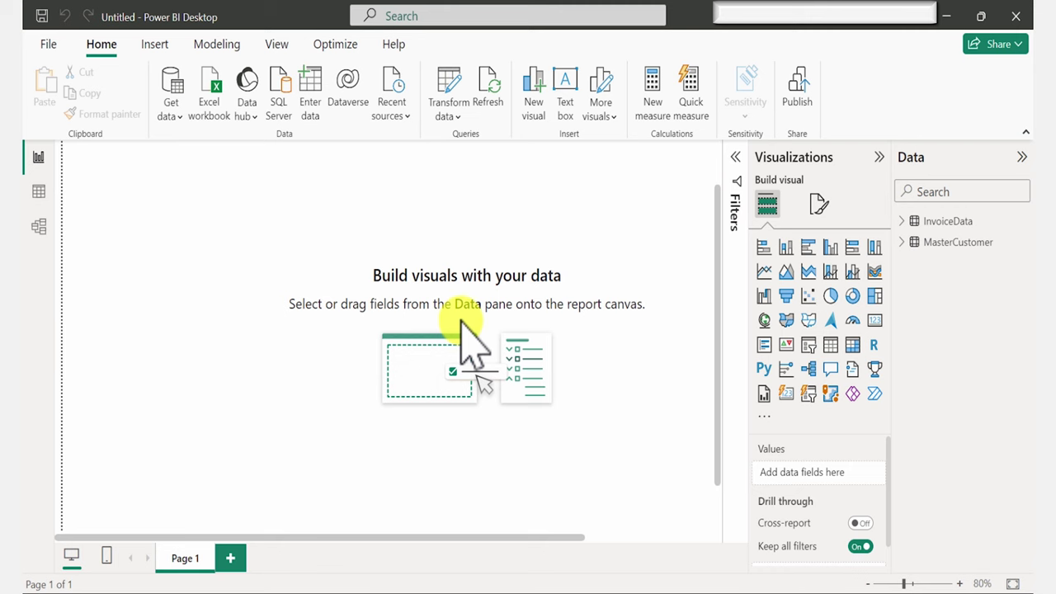
# Expand the InvoiceData and MasterCustomer tables in the field list and widen the list to show full field names
pyautogui.click(911, 221)
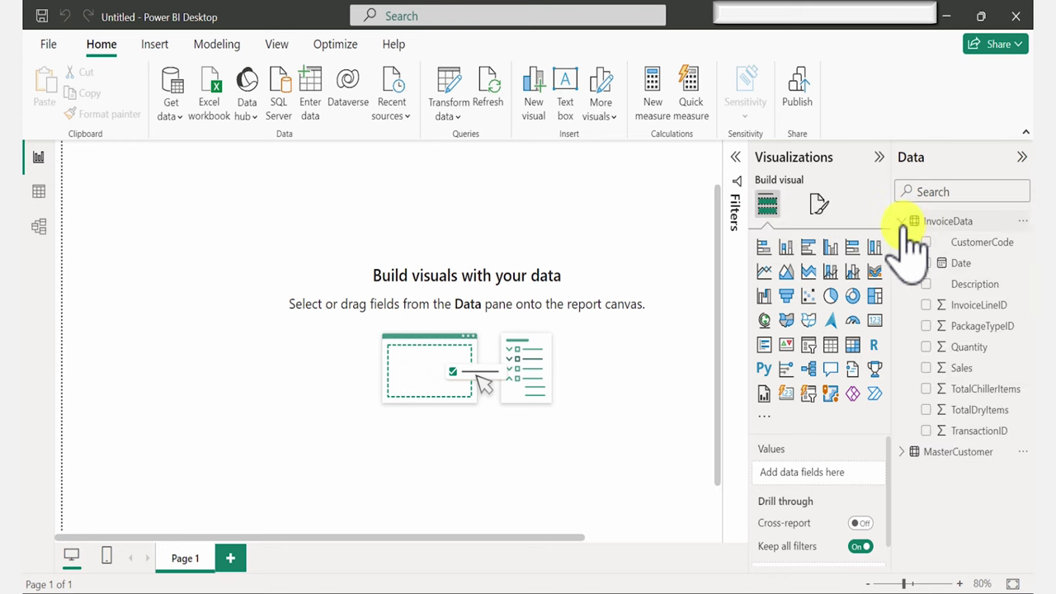
pyautogui.click(902, 453)
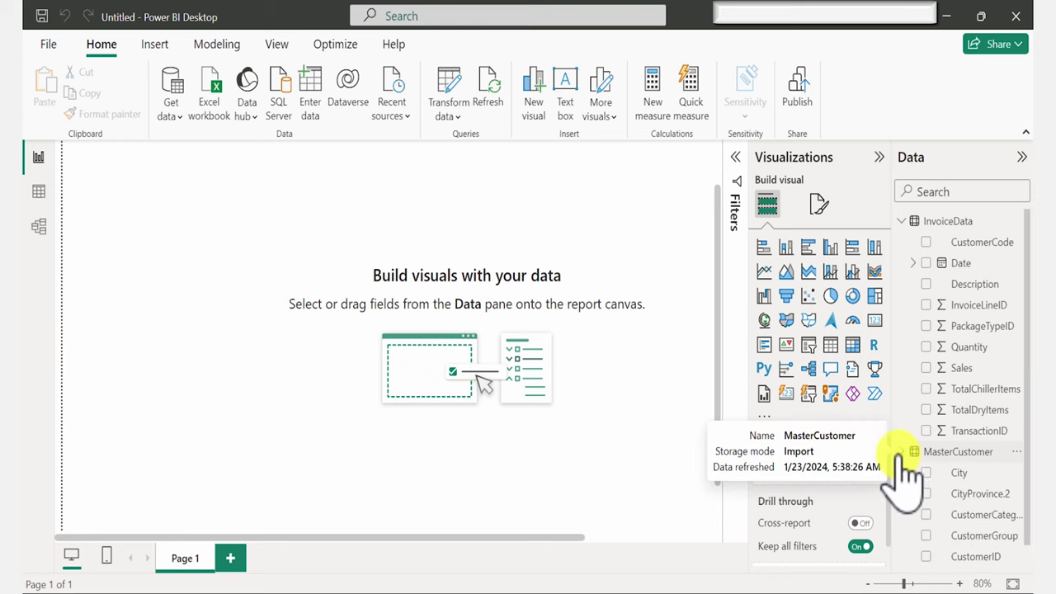
pyautogui.moveTo(889, 401); pyautogui.dragTo(801, 396)
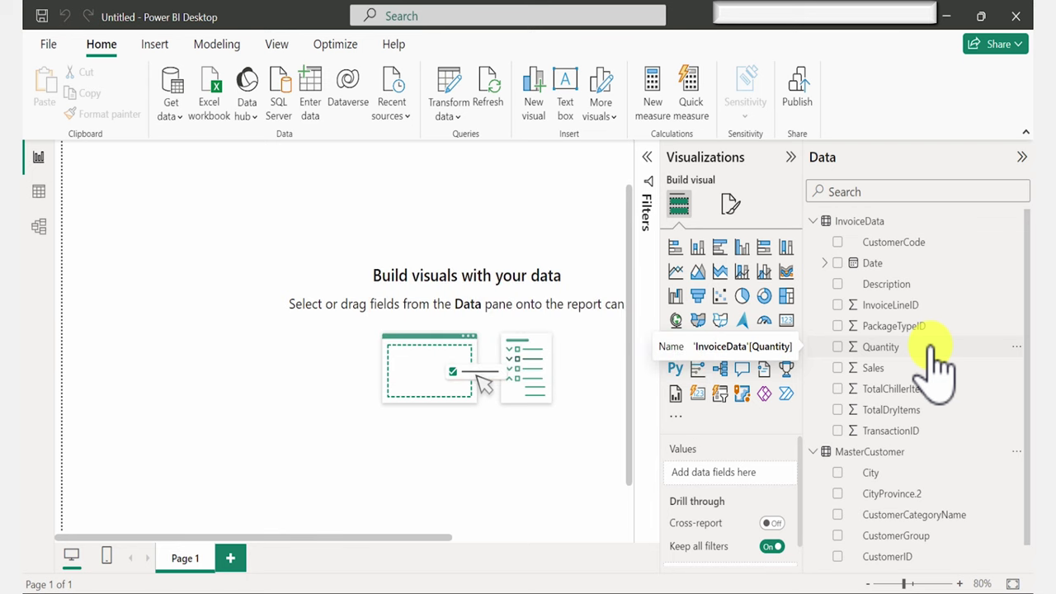
# View the table relationship in the model view and review the relationship settings in the current file's Data Load options, cancelling without changes
pyautogui.click(39, 227)
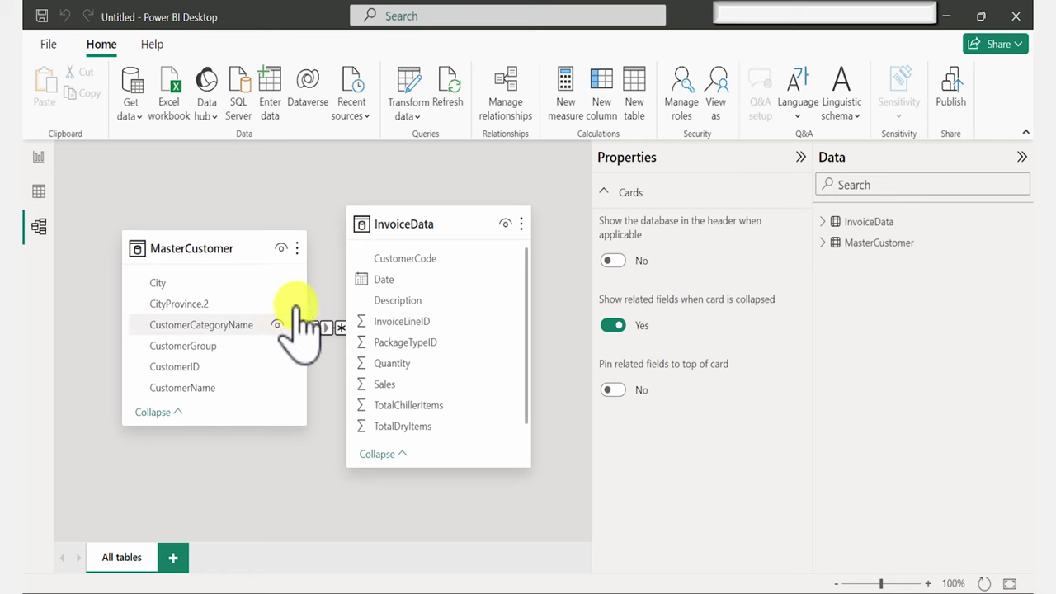
pyautogui.click(47, 43)
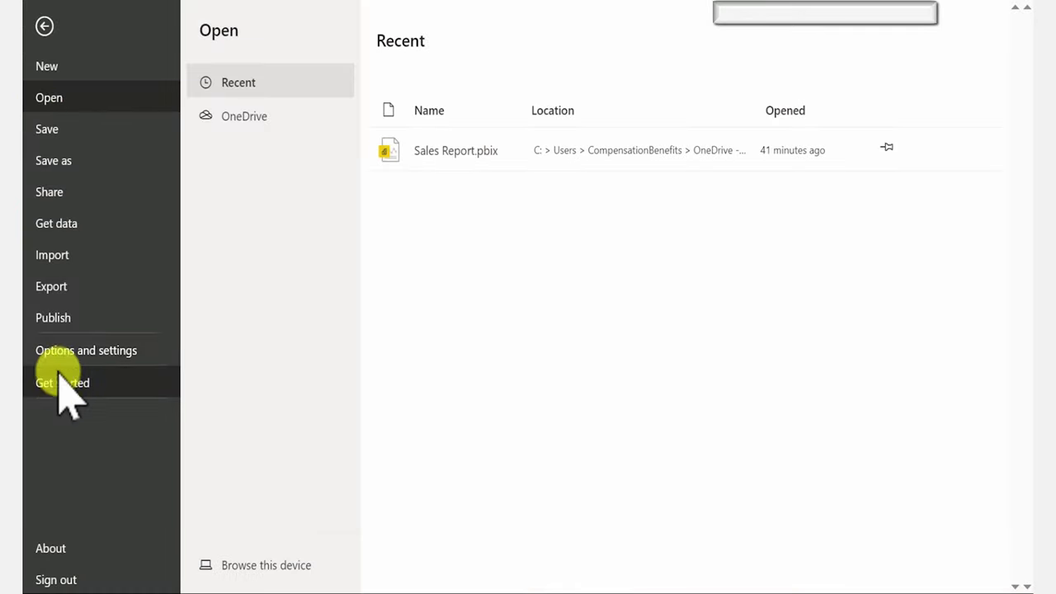
pyautogui.click(60, 352)
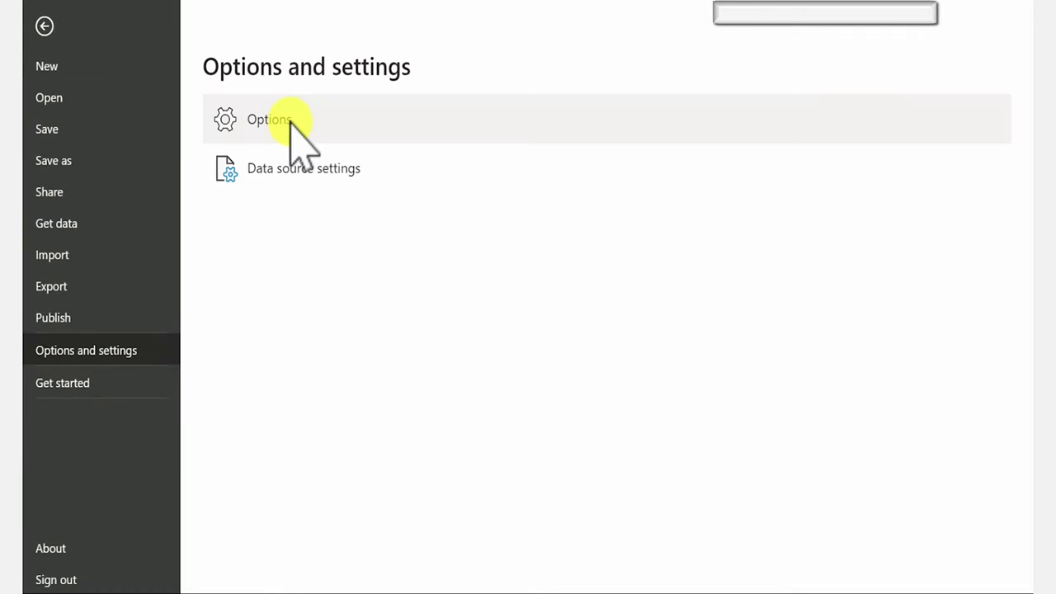
pyautogui.click(288, 121)
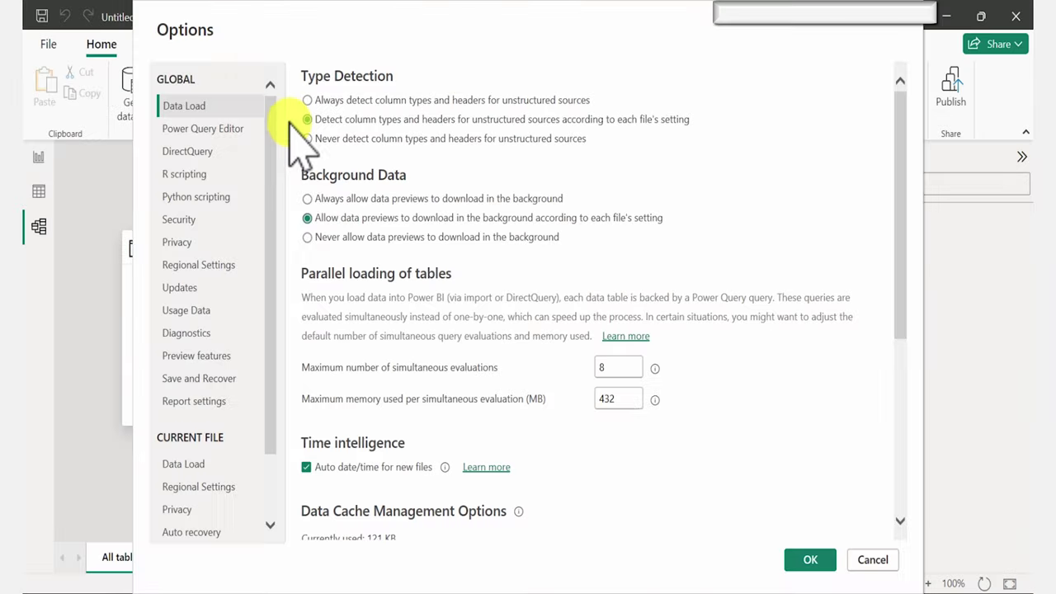
pyautogui.click(185, 464)
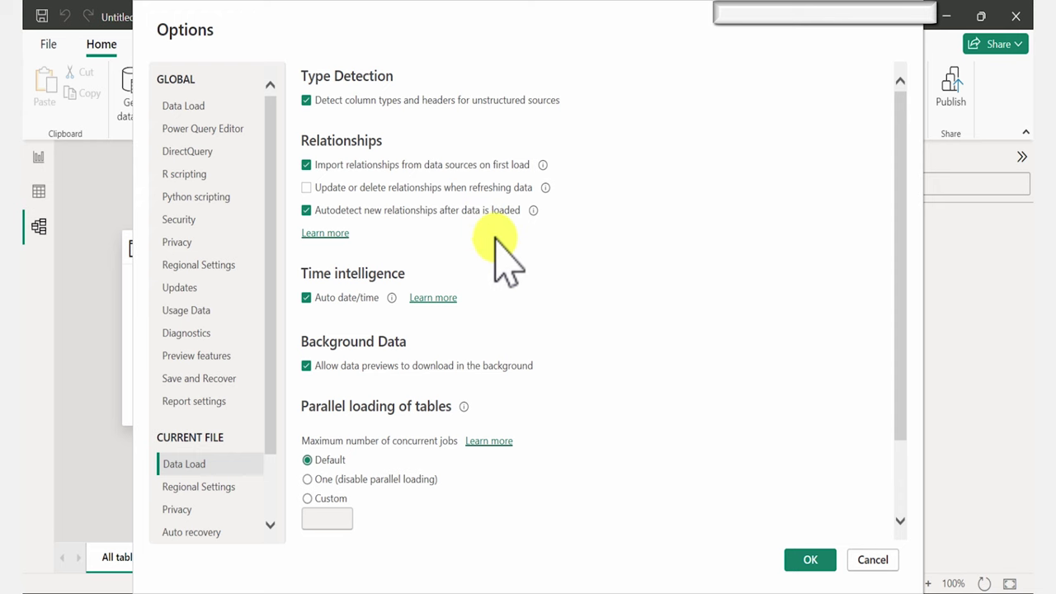
pyautogui.click(870, 561)
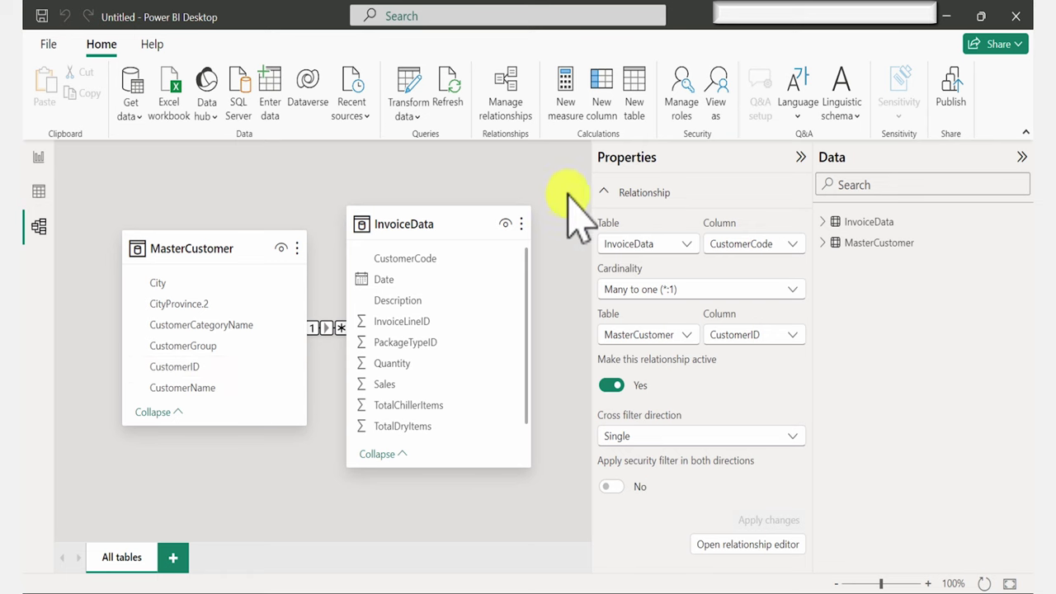
# Inspect the InvoiceData query in the Power Query Editor and the loaded data in the table view, and return to the model view
pyautogui.click(799, 157)
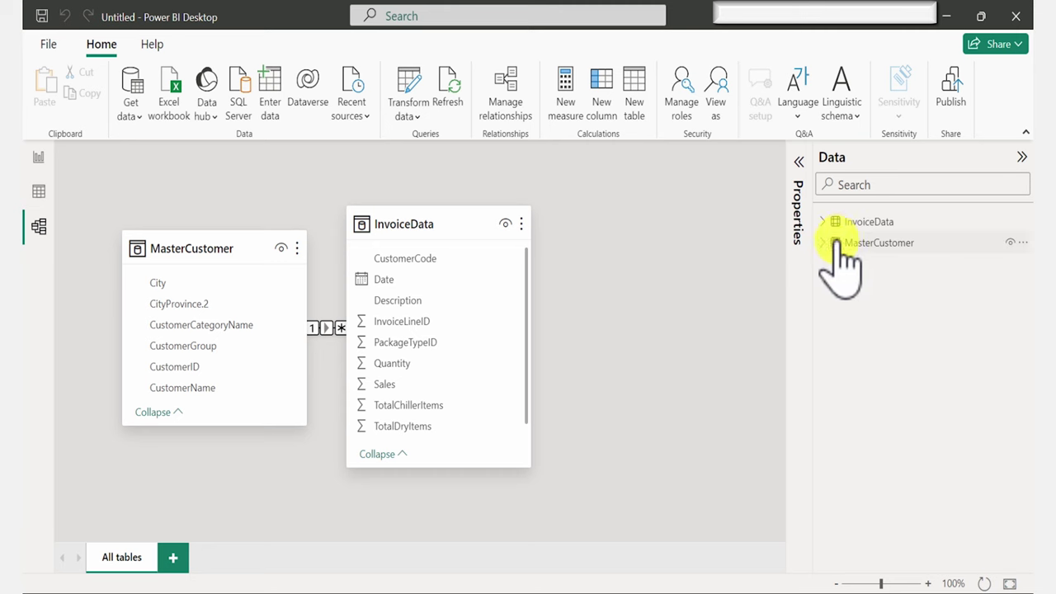
pyautogui.moveTo(859, 245)
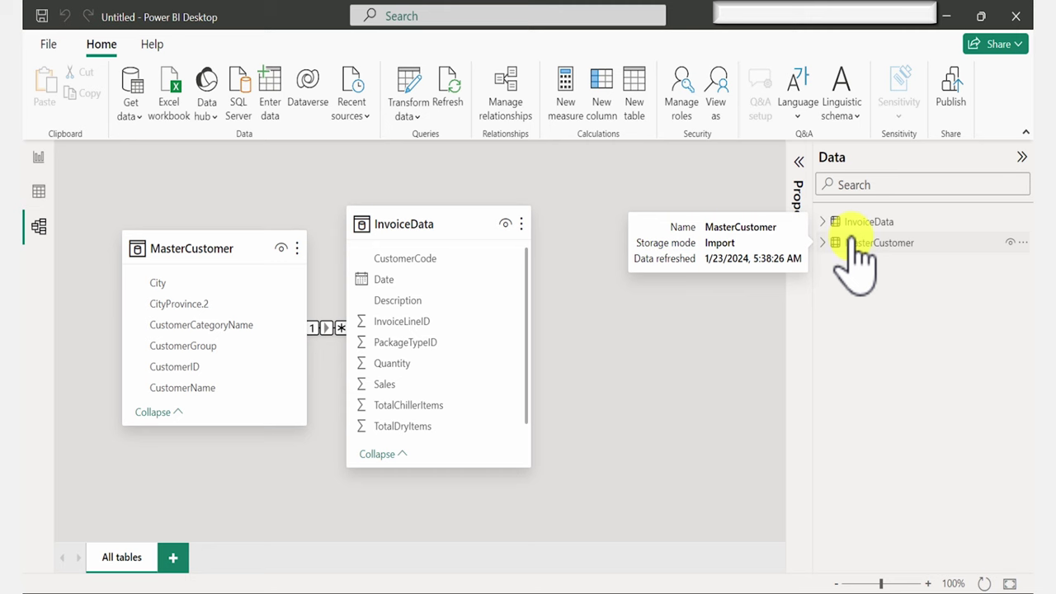
pyautogui.click(869, 221)
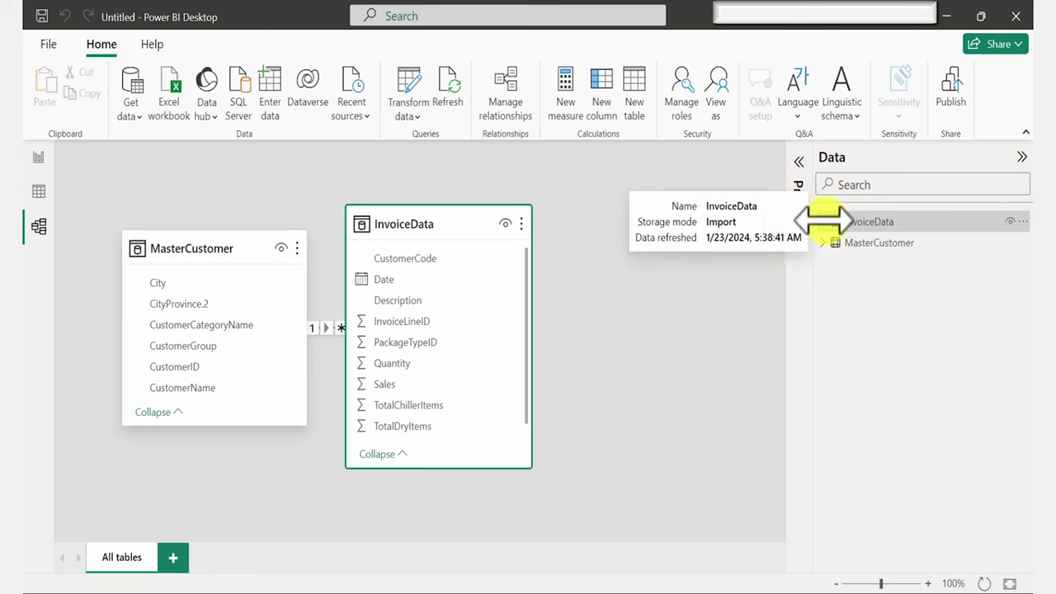
pyautogui.rightClick(884, 224)
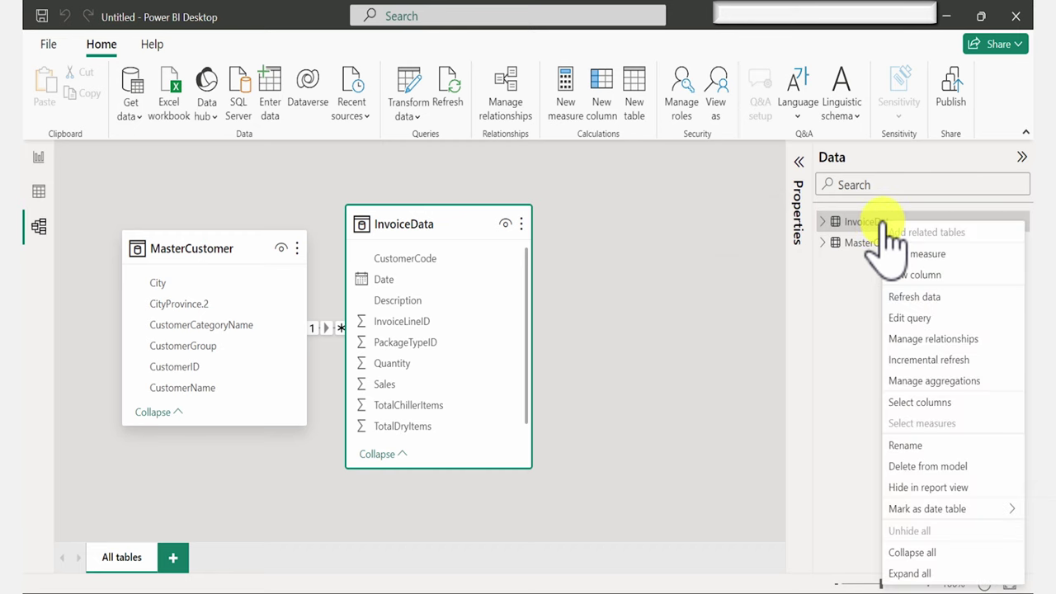
pyautogui.click(931, 320)
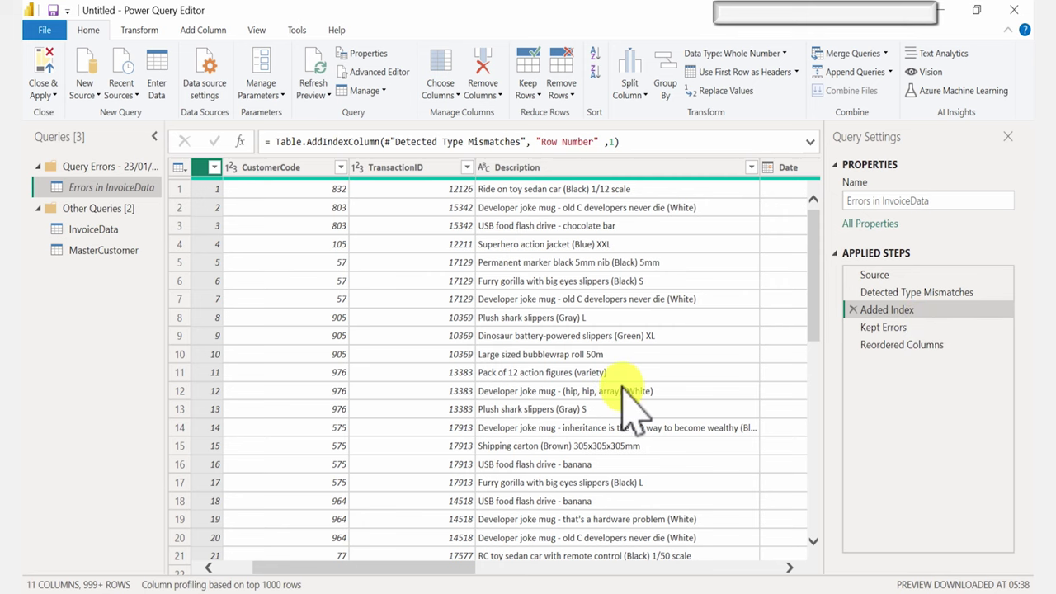
pyautogui.moveTo(422, 567); pyautogui.dragTo(570, 566)
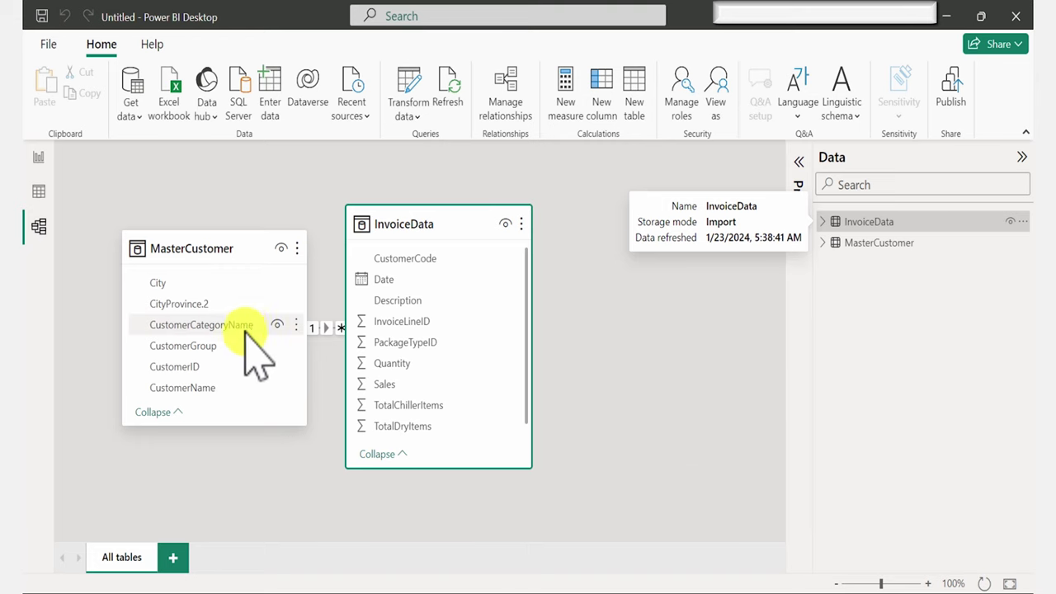
pyautogui.click(38, 192)
pyautogui.click(39, 225)
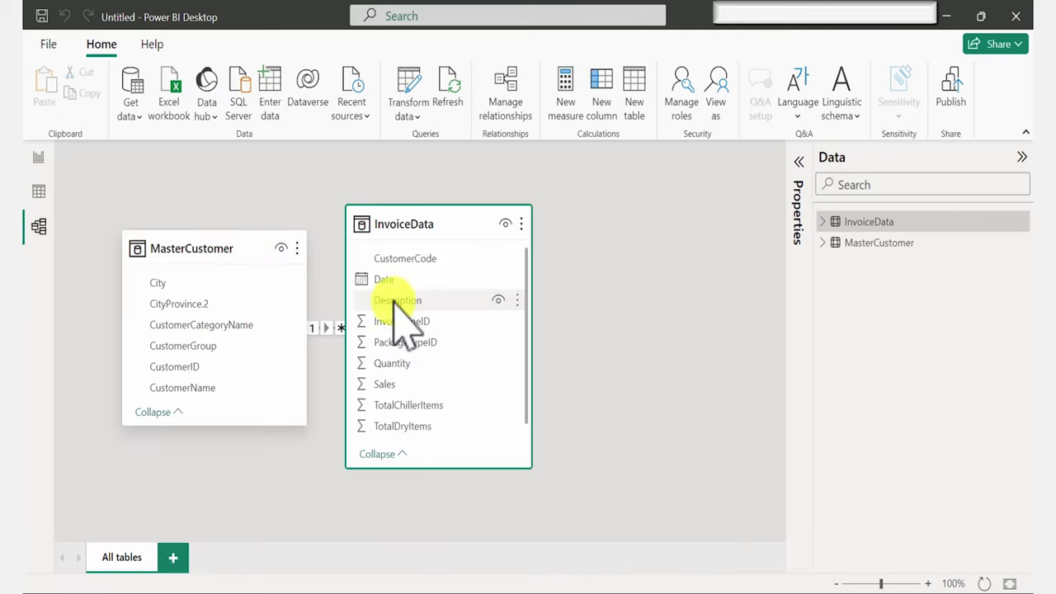
# Create a clustered column chart of Sales by CustomerCategoryName on Page 1 of the report
pyautogui.click(38, 156)
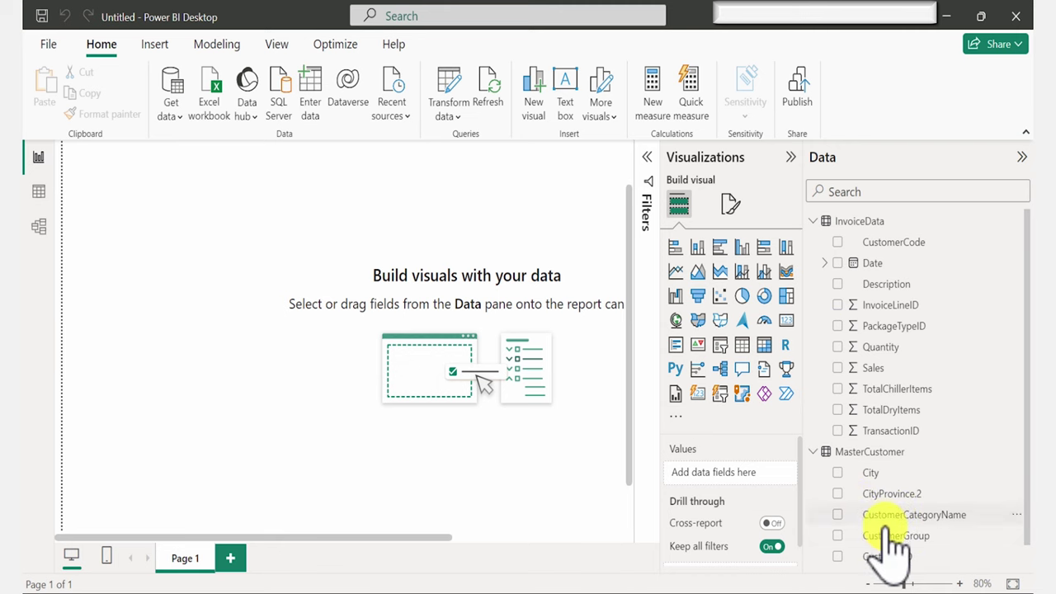
pyautogui.click(837, 368)
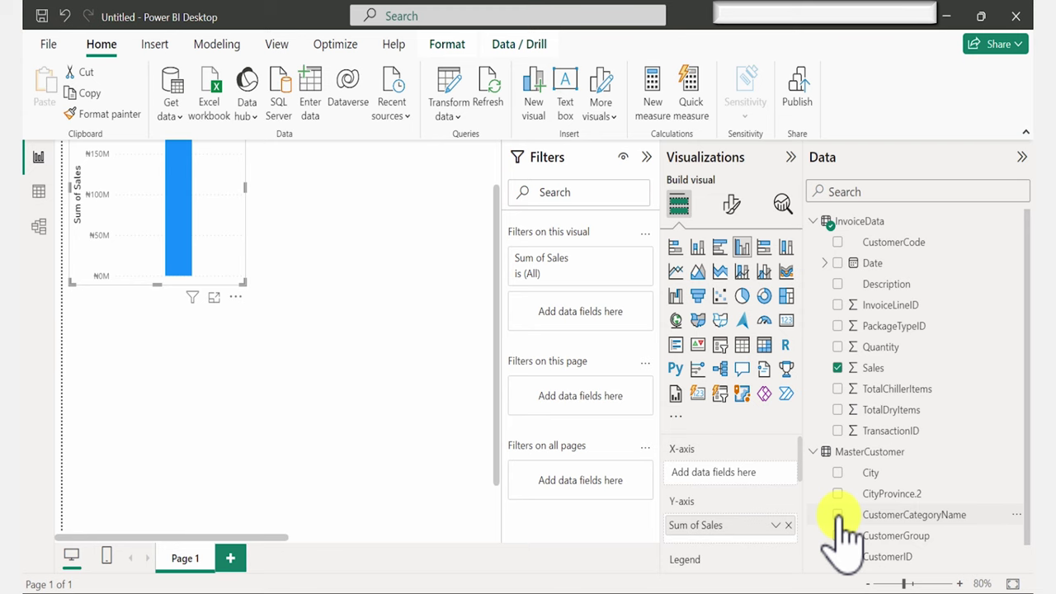
pyautogui.click(837, 514)
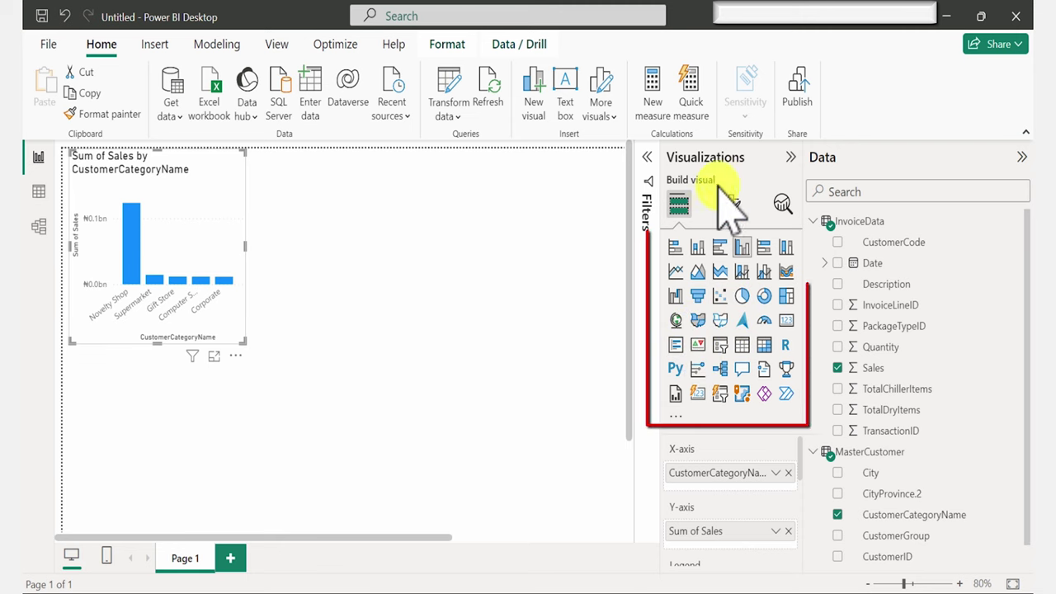
# Try the clustered bar and stacked column types on the sales chart and return it to a clustered column chart
pyautogui.click(720, 247)
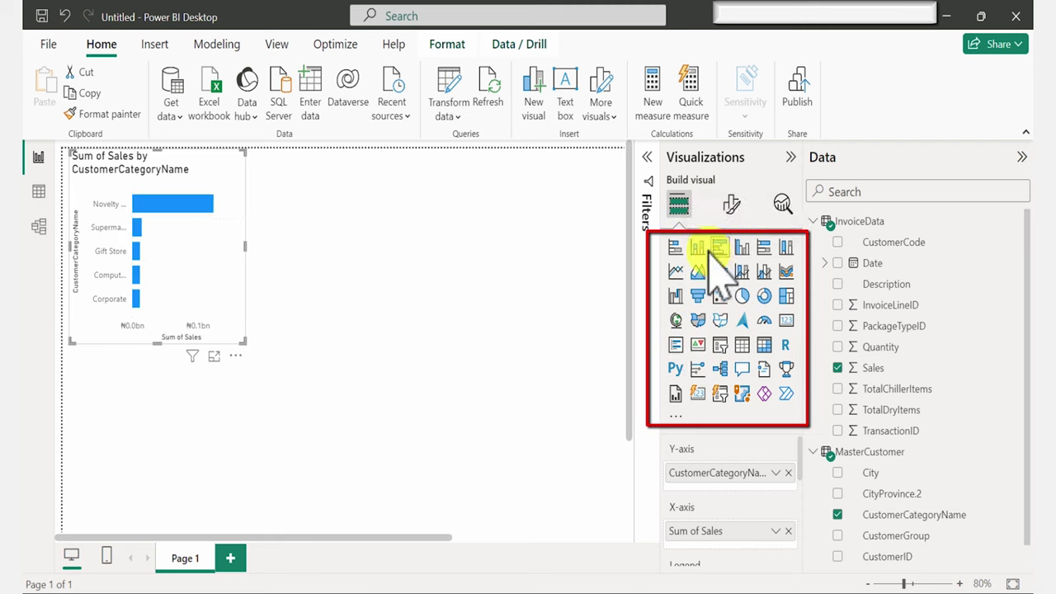
pyautogui.click(699, 248)
pyautogui.click(720, 249)
pyautogui.click(742, 247)
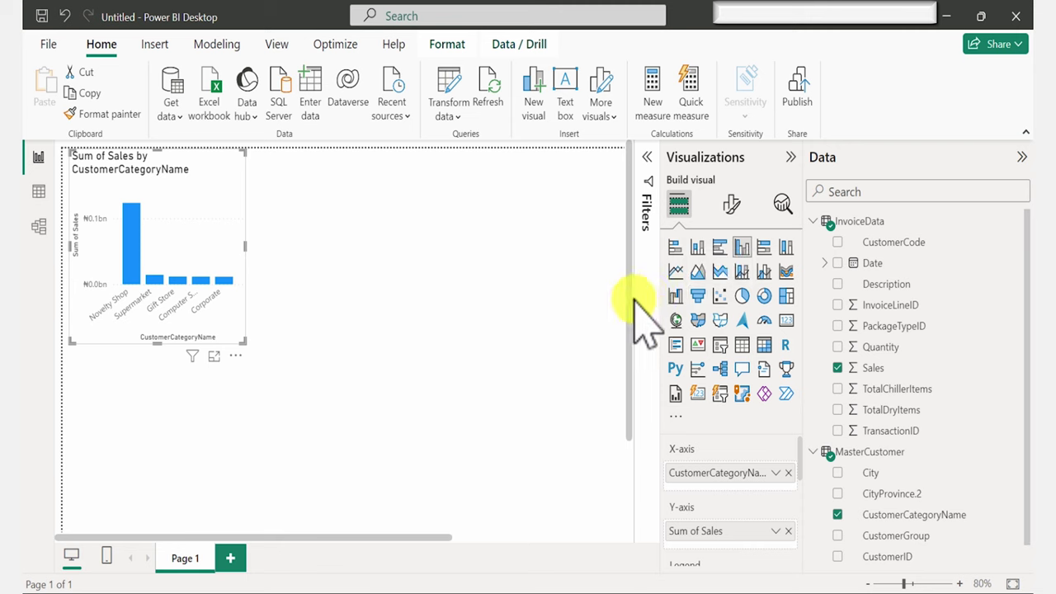
pyautogui.click(720, 347)
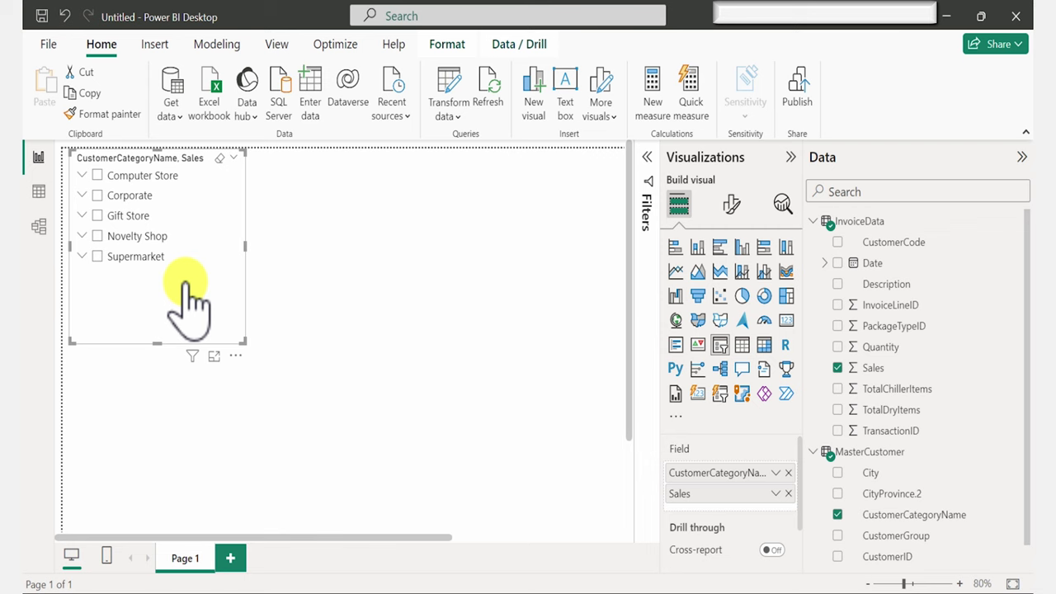
pyautogui.click(409, 285)
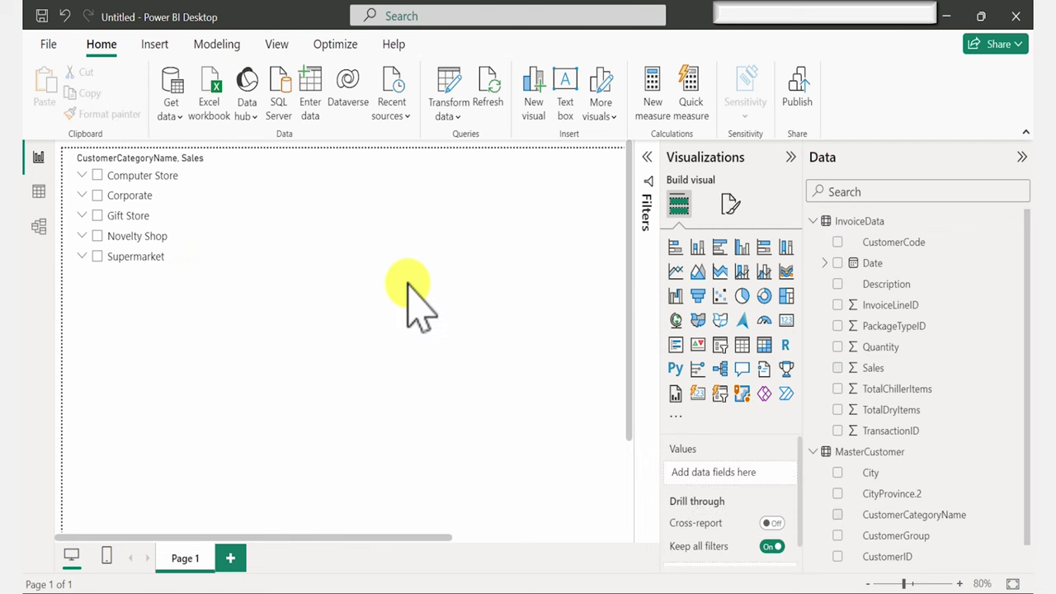
pyautogui.click(154, 257)
pyautogui.hotkey('ctrl', 'z')
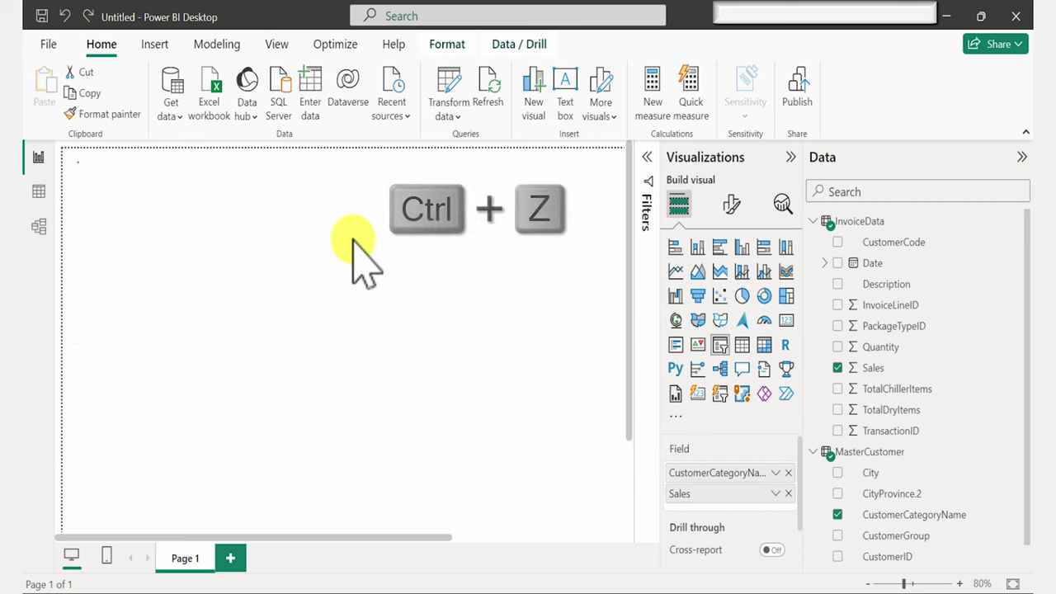
# Add a separate slicer below the sales chart using the Year level of the InvoiceData Date Hierarchy
pyautogui.click(411, 288)
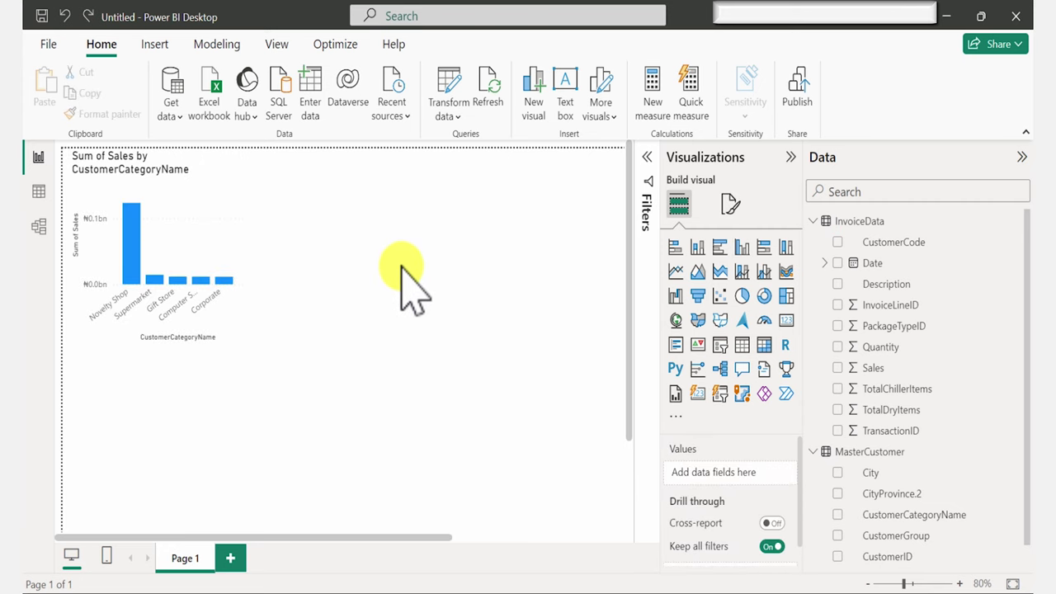
pyautogui.click(719, 344)
pyautogui.scroll(-1, 465, 336)
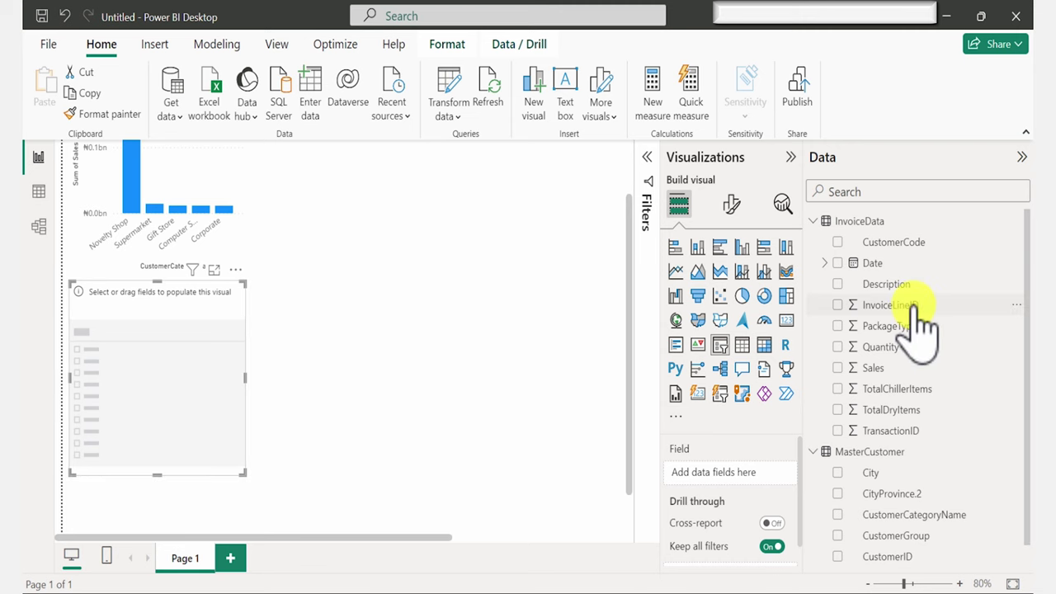
pyautogui.click(825, 263)
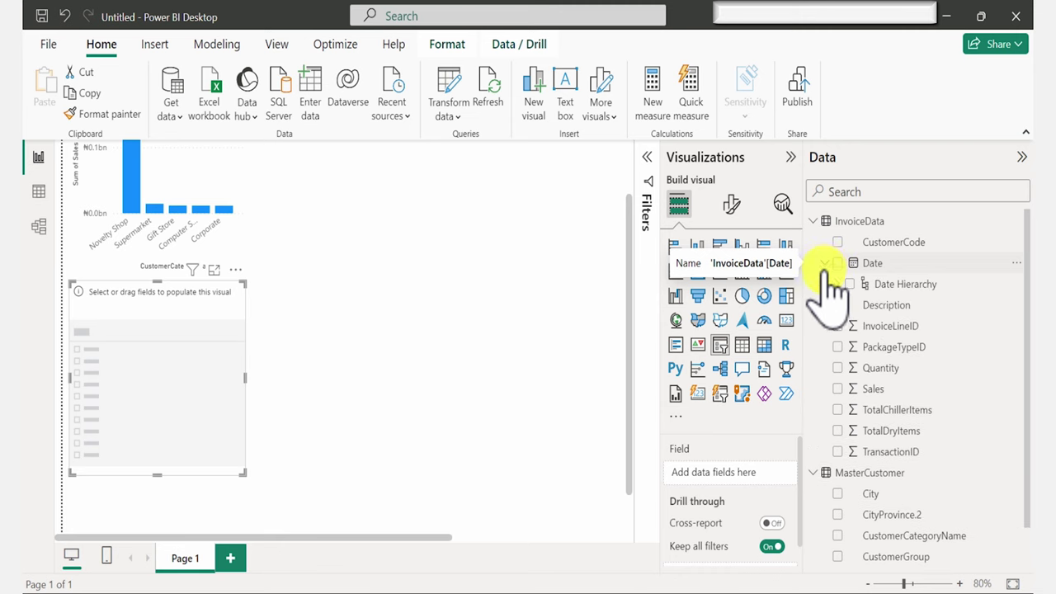
pyautogui.click(838, 285)
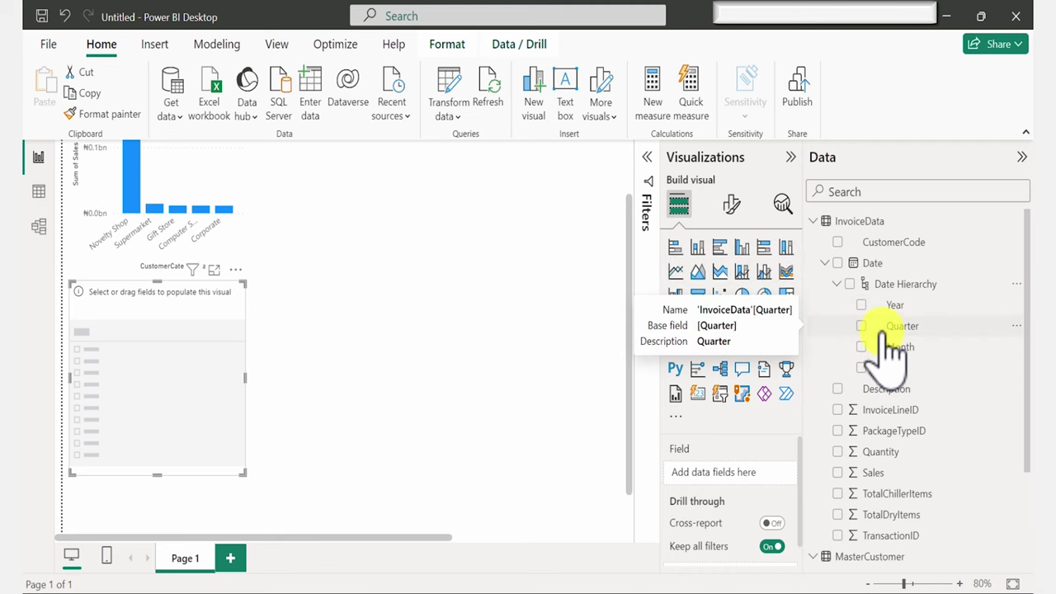
pyautogui.click(862, 304)
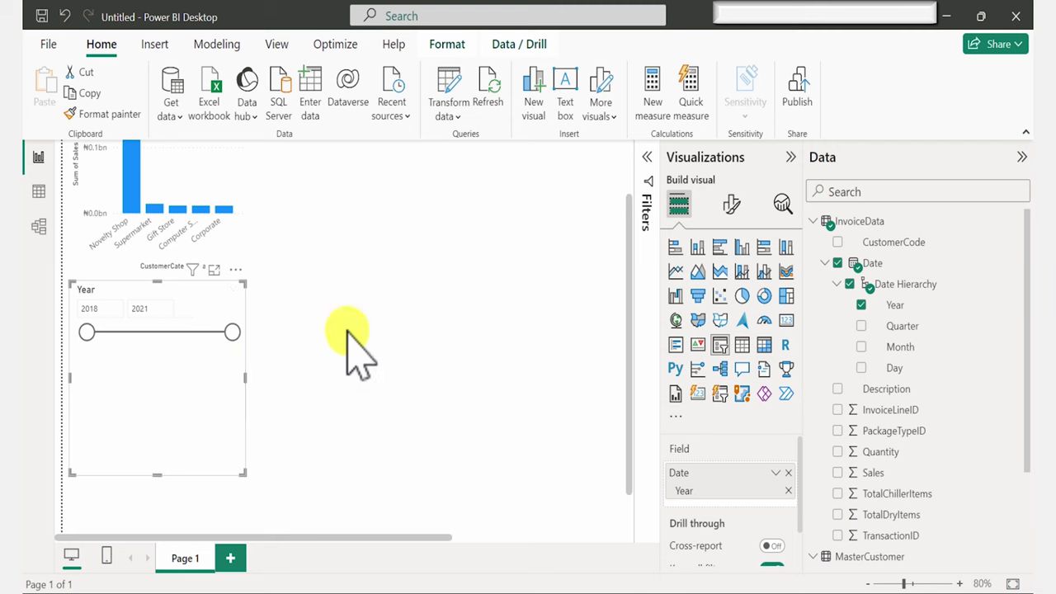
# Test the Year slicer with the ranges 2019 to 2021 and 2018 to 2020, and restore it to 2018 to 2021
pyautogui.scroll(1, 354, 349)
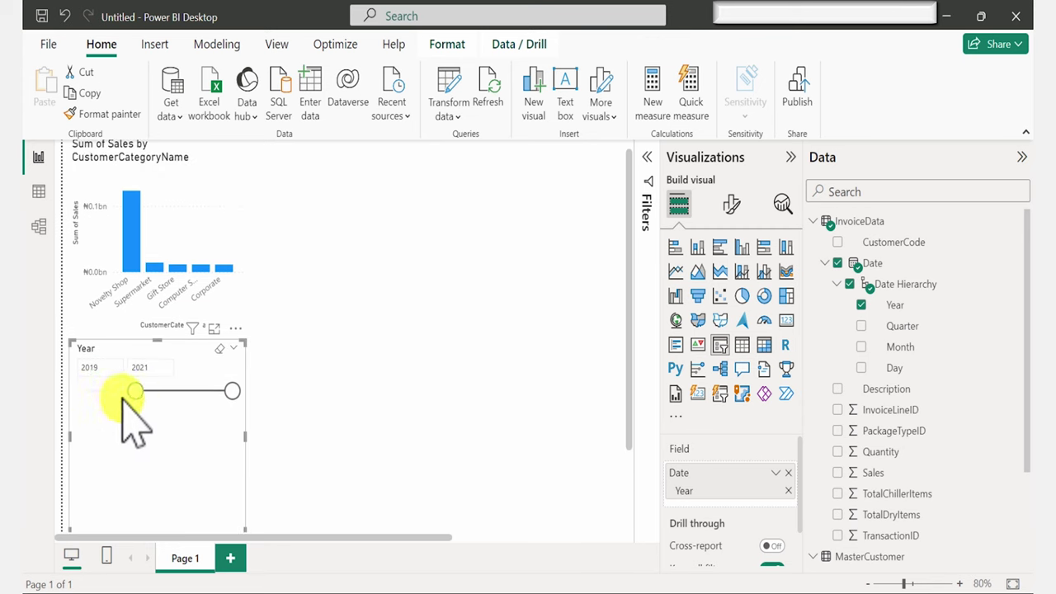
pyautogui.click(130, 391)
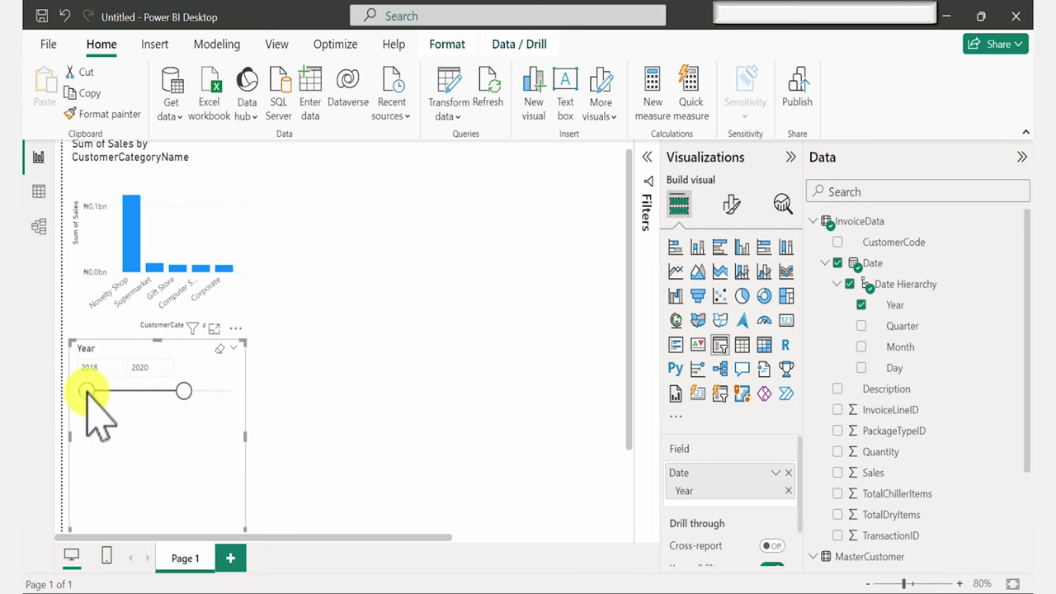
pyautogui.click(215, 393)
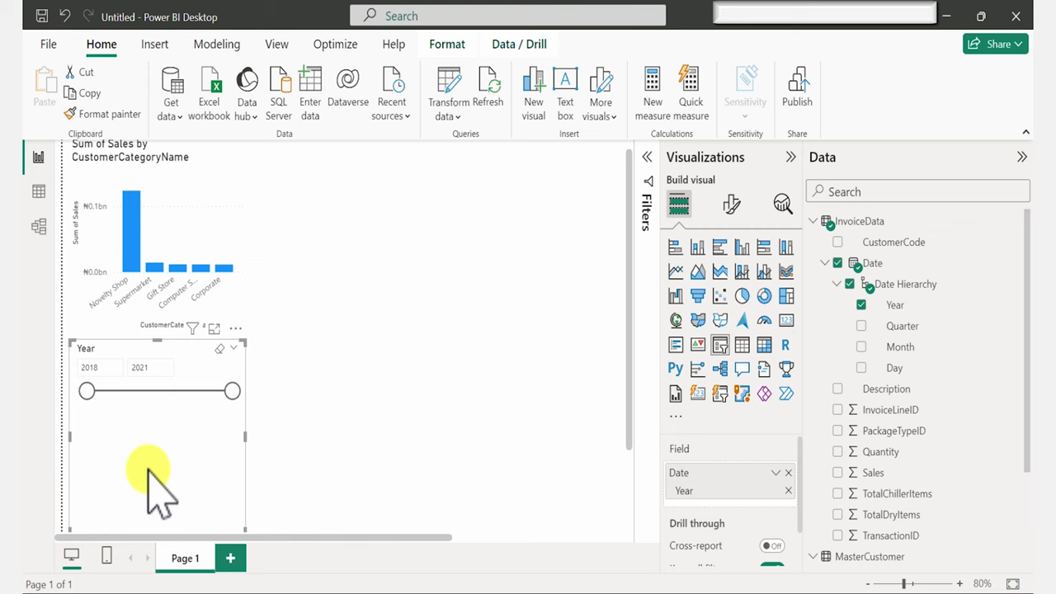
# Set the Year slicer's style to Dropdown
pyautogui.click(731, 205)
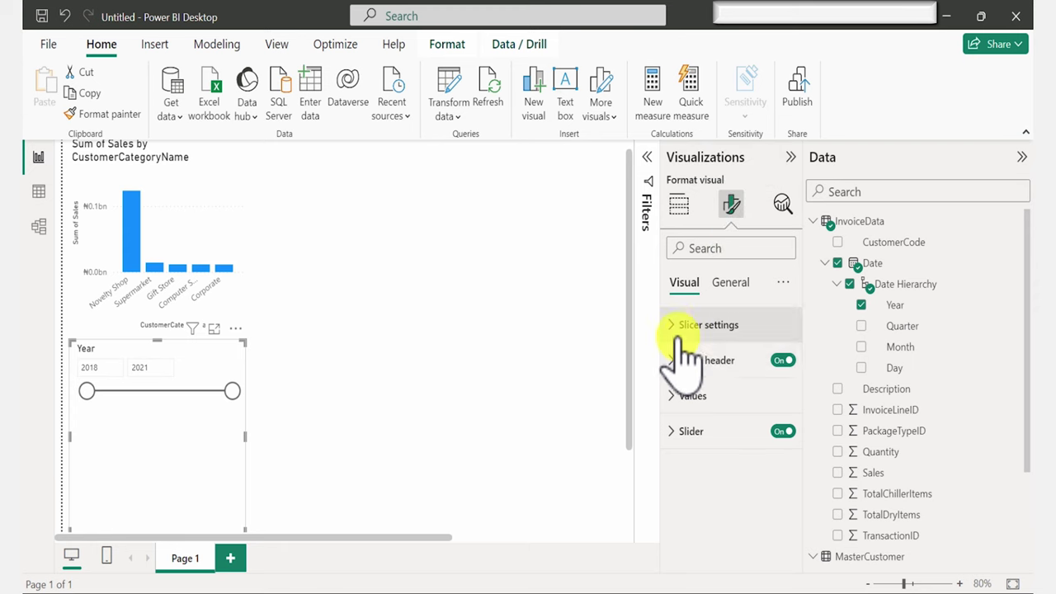
pyautogui.click(672, 326)
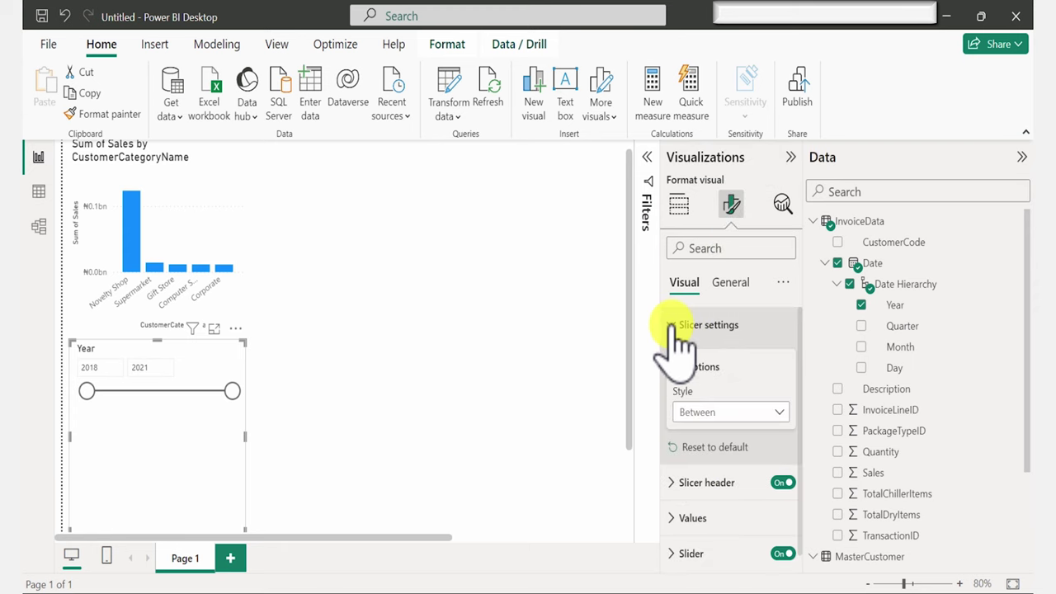
pyautogui.click(743, 413)
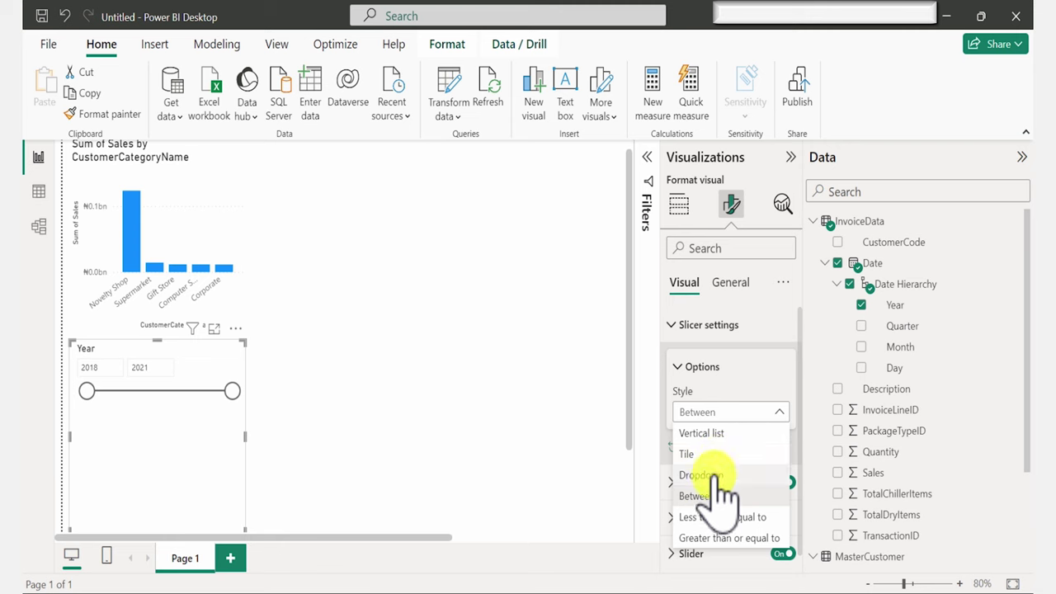
pyautogui.click(712, 476)
# Shrink the Year slicer to a compact size and rearrange it and the sales chart, moving the chart lower on the page
pyautogui.moveTo(175, 458); pyautogui.dragTo(194, 340)
pyautogui.moveTo(281, 316); pyautogui.dragTo(139, 318)
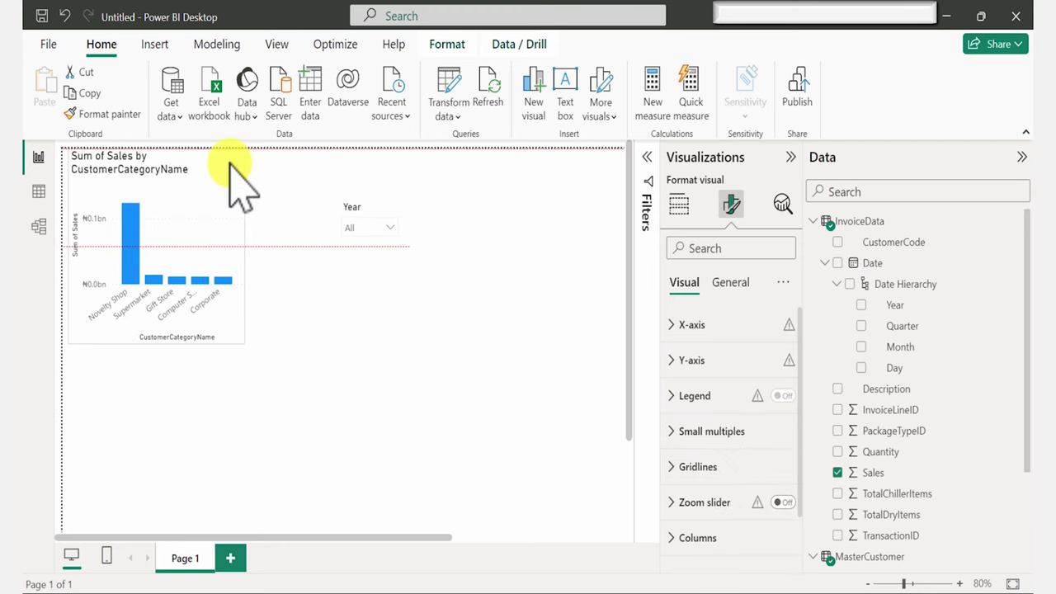
pyautogui.moveTo(231, 170); pyautogui.dragTo(233, 323)
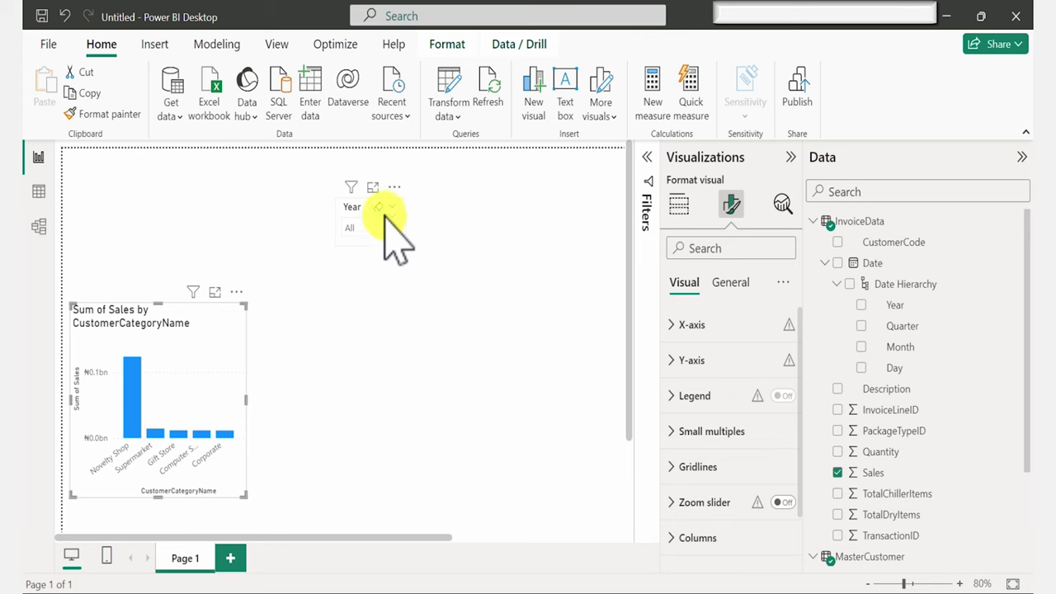
pyautogui.moveTo(385, 200); pyautogui.dragTo(126, 150)
pyautogui.moveTo(224, 342); pyautogui.dragTo(280, 187)
# Test the Year slicer with 2019, 2020 and 2021, and leave the sales chart filtered to 2018
pyautogui.click(302, 186)
pyautogui.click(284, 246)
pyautogui.click(283, 266)
pyautogui.click(281, 287)
pyautogui.click(284, 266)
pyautogui.click(285, 245)
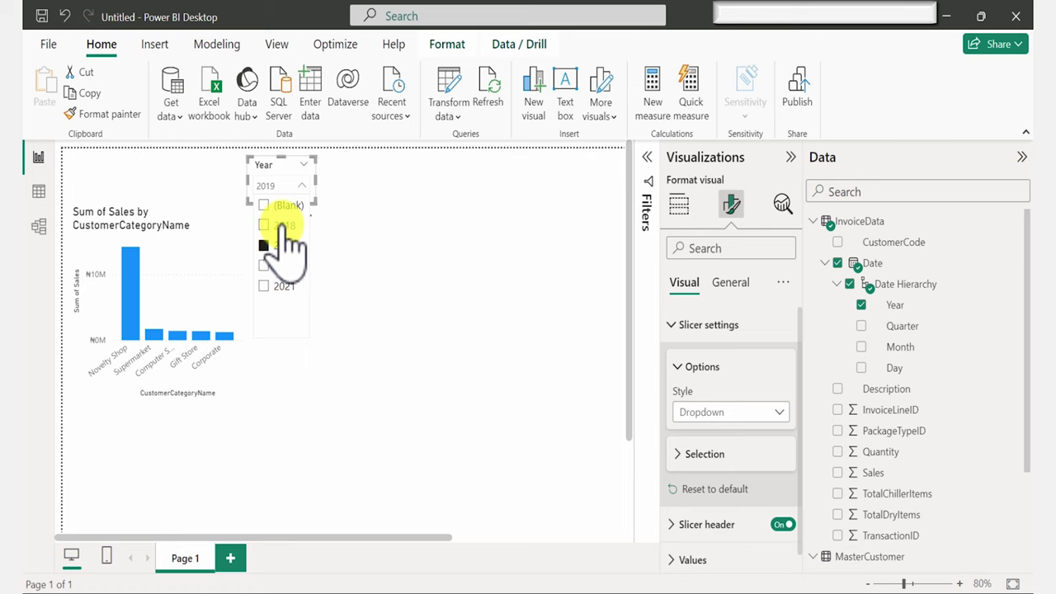
pyautogui.click(246, 252)
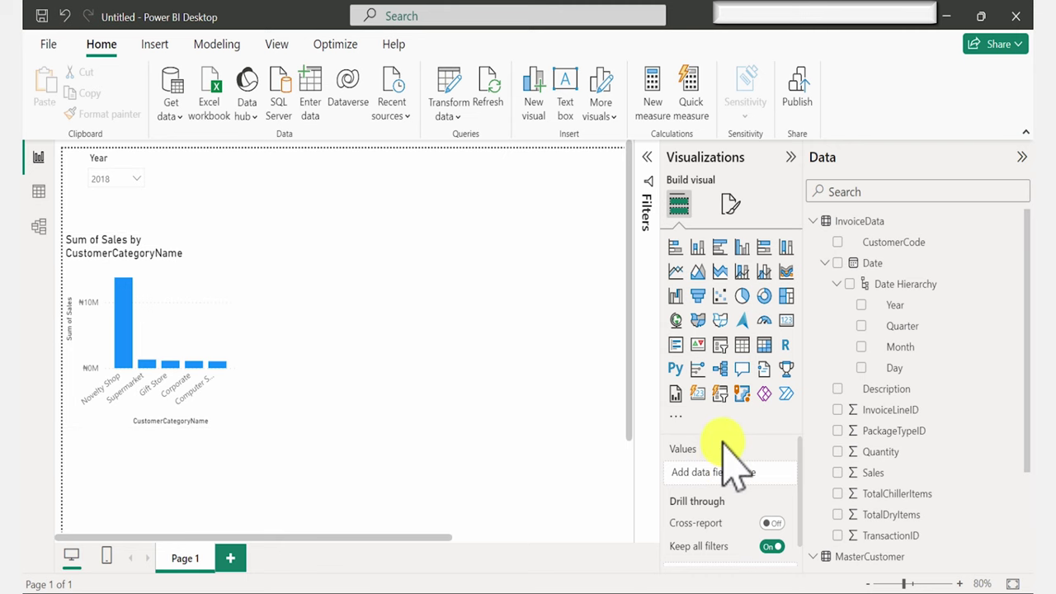
# Examine the sales chart's formatting options for the X-axis, data labels, and column color and border
pyautogui.click(168, 307)
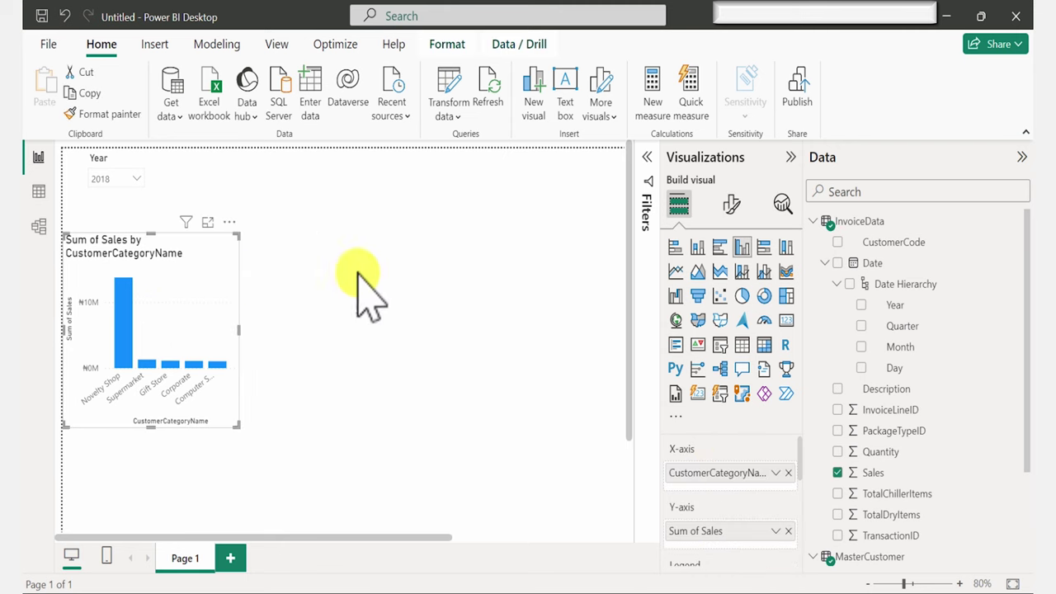
pyautogui.click(732, 206)
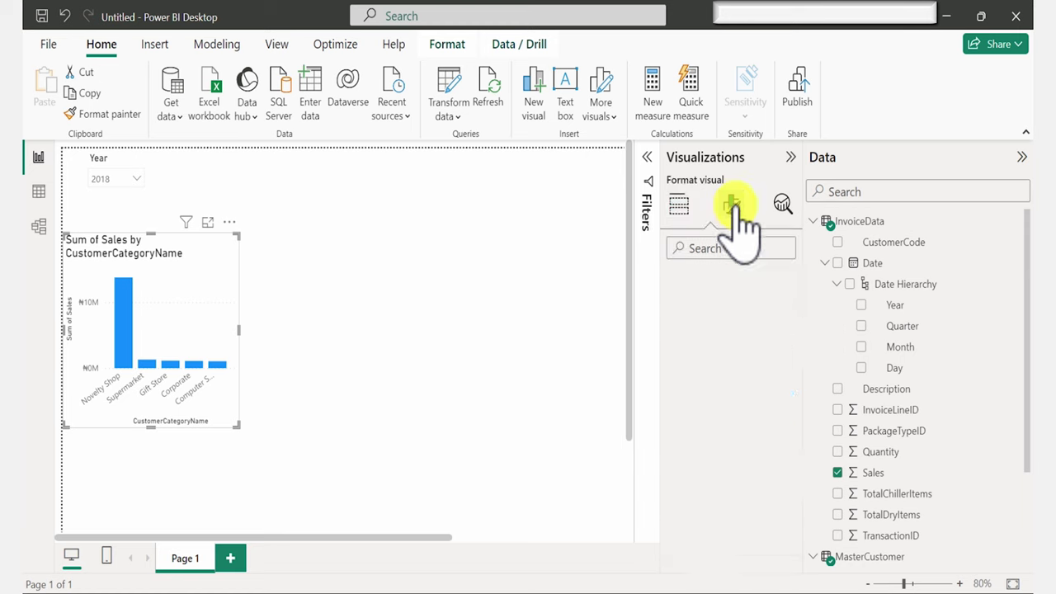
pyautogui.scroll(1, 742, 388)
pyautogui.click(683, 324)
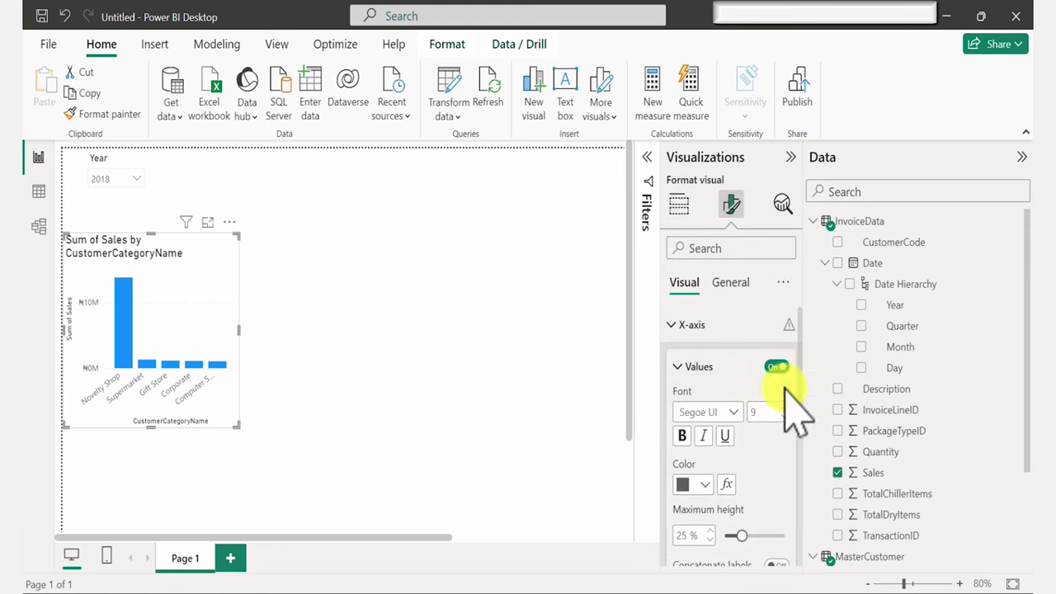
pyautogui.click(673, 329)
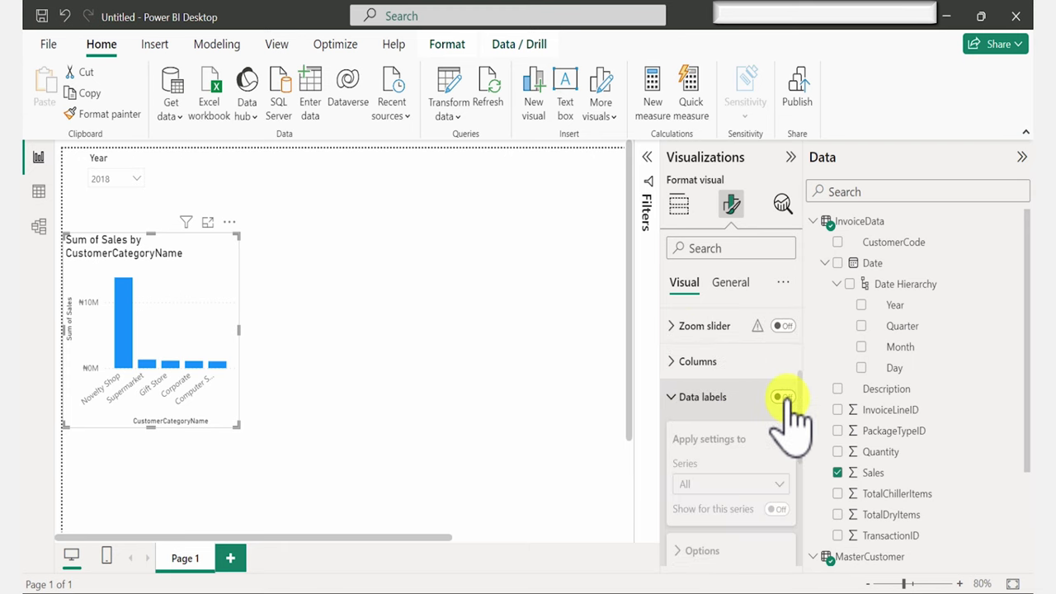
pyautogui.click(784, 398)
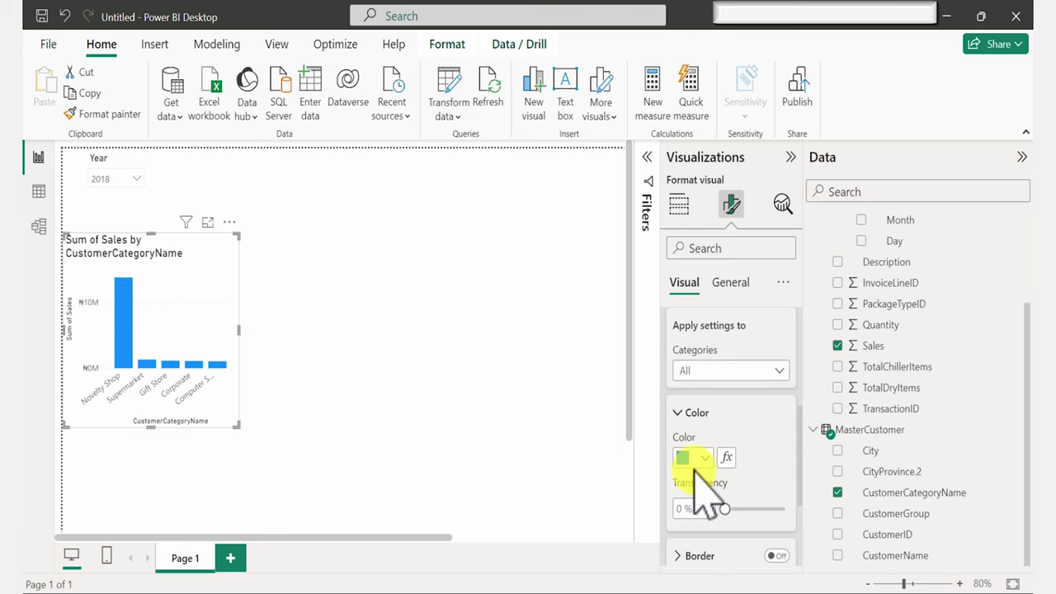
pyautogui.scroll(-3, 697, 487)
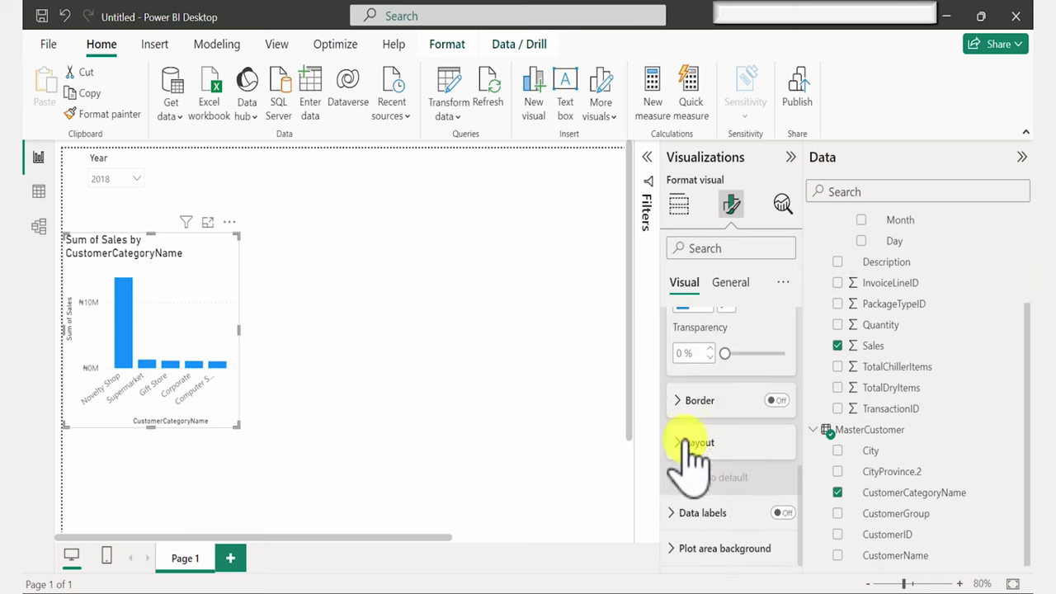
pyautogui.click(689, 425)
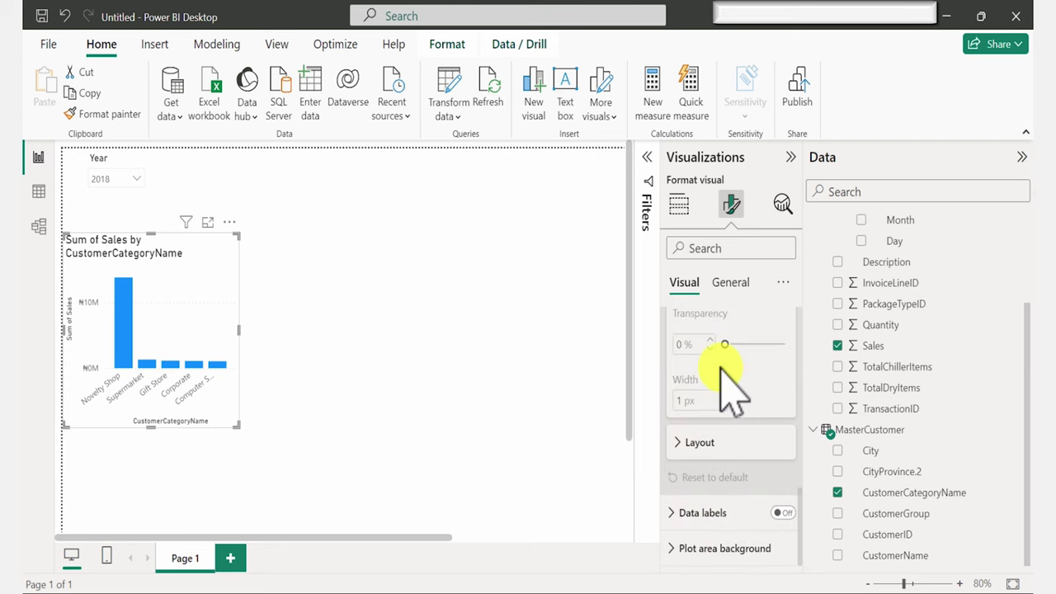
pyautogui.scroll(10, 763, 486)
# Change the sales chart's title text to "Sales by Category"
pyautogui.click(732, 283)
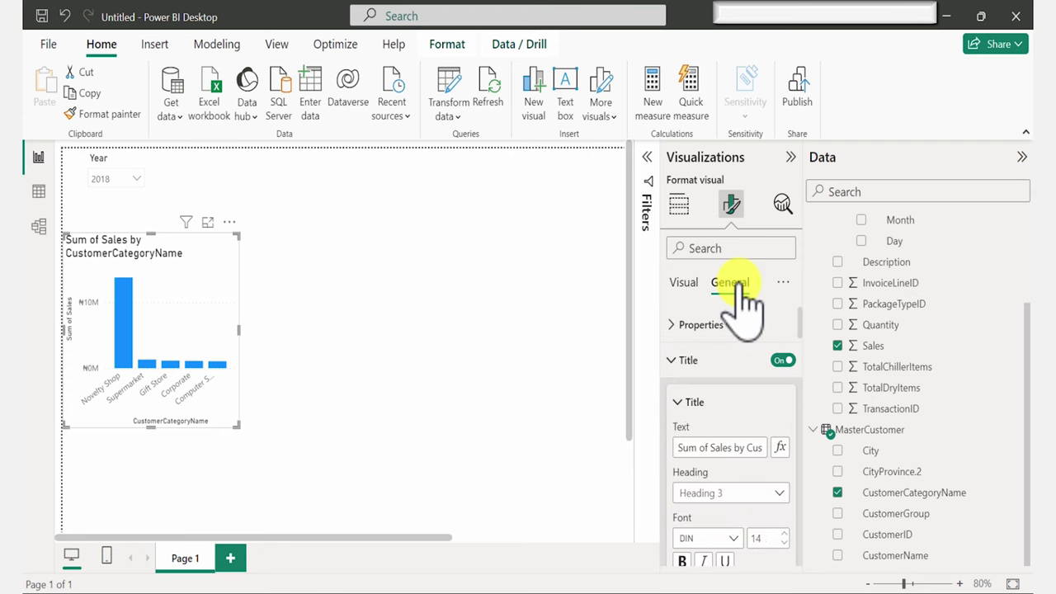
pyautogui.click(681, 362)
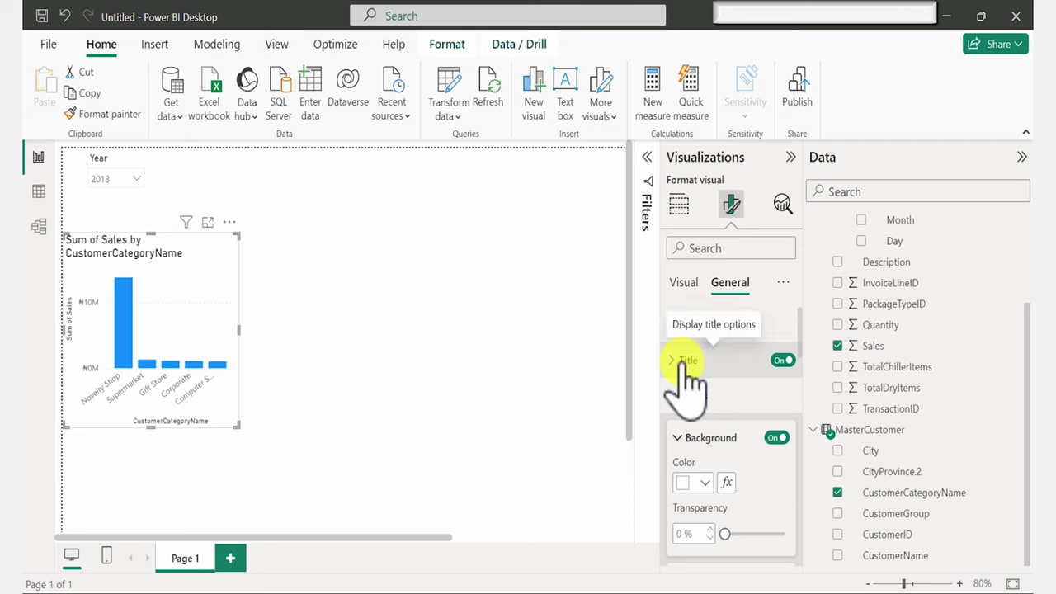
pyautogui.click(684, 363)
pyautogui.tripleClick(752, 410)
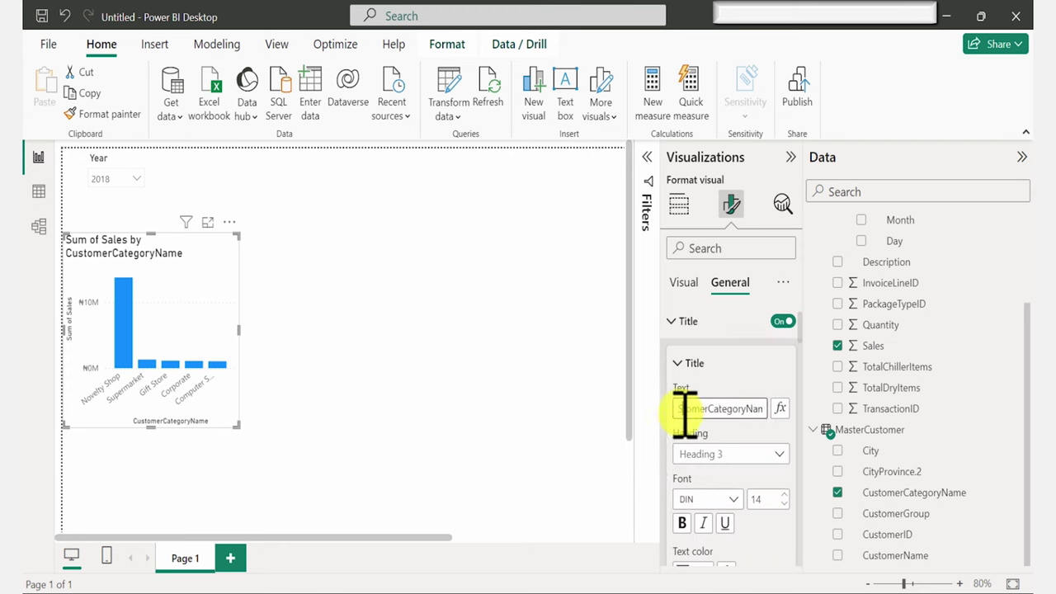
pyautogui.write('Sales by Category')
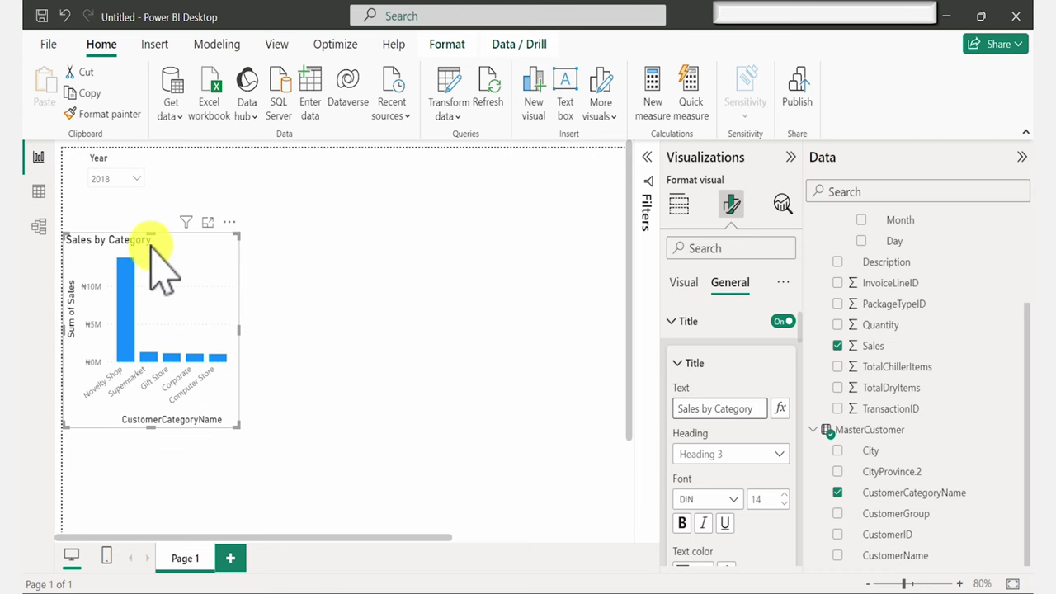
pyautogui.click(500, 395)
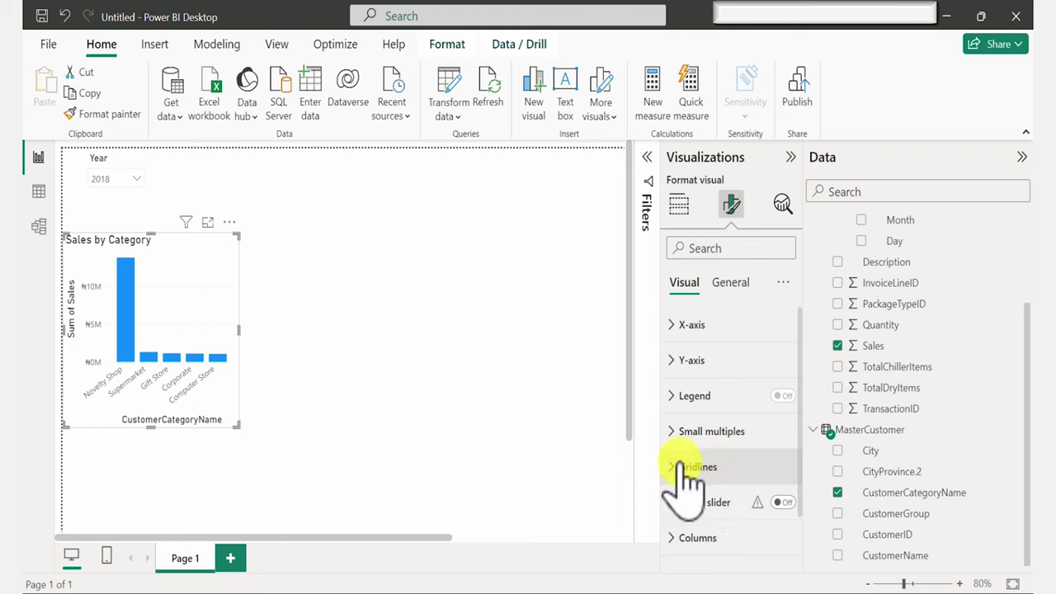
# Turn off the Y-axis and X-axis titles on the Sales by Category chart
pyautogui.click(730, 282)
pyautogui.click(681, 283)
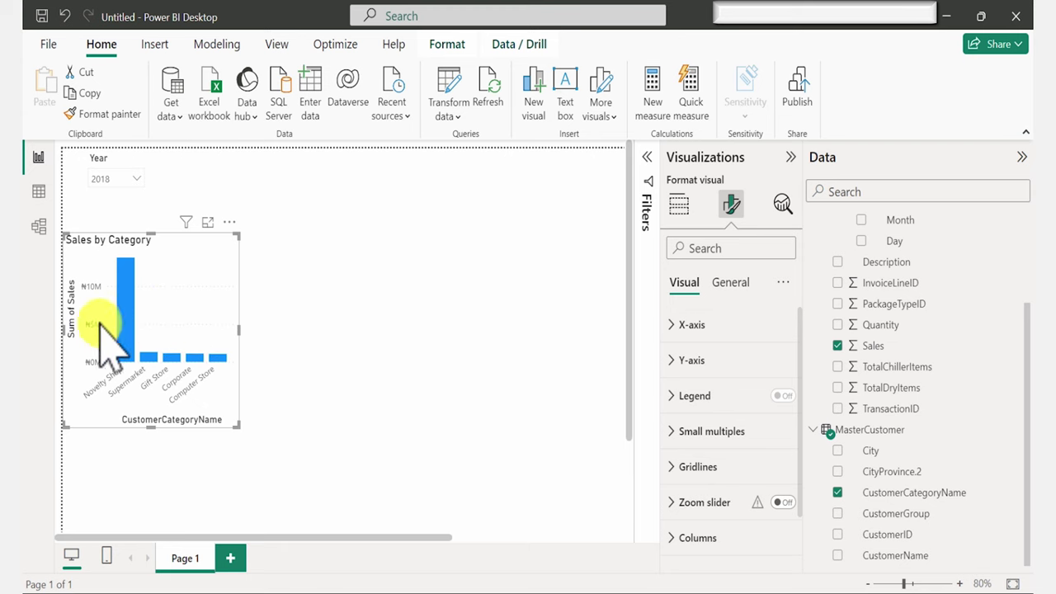
pyautogui.moveTo(126, 297)
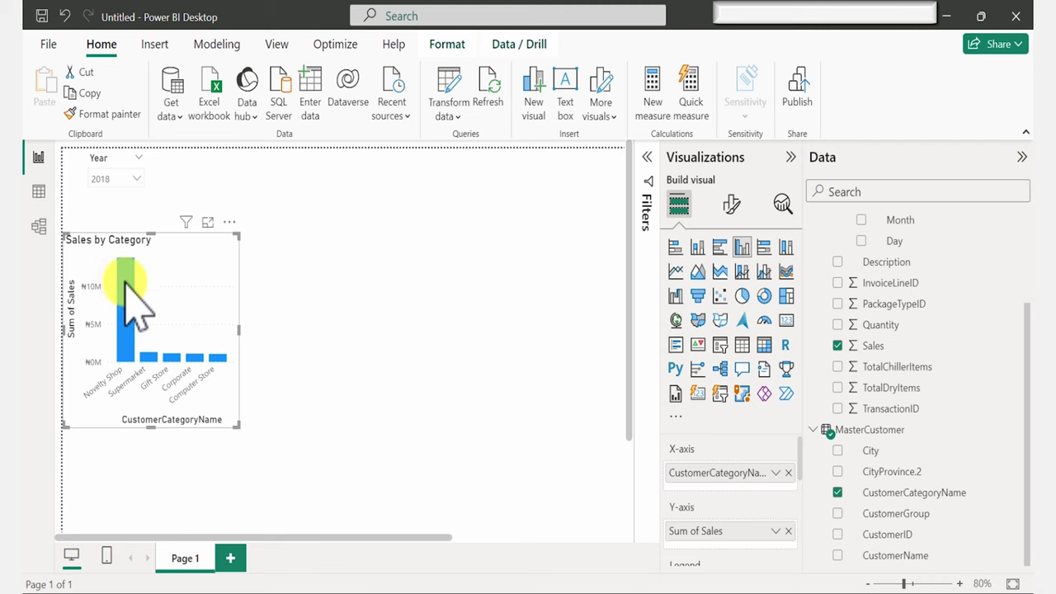
pyautogui.moveTo(173, 356)
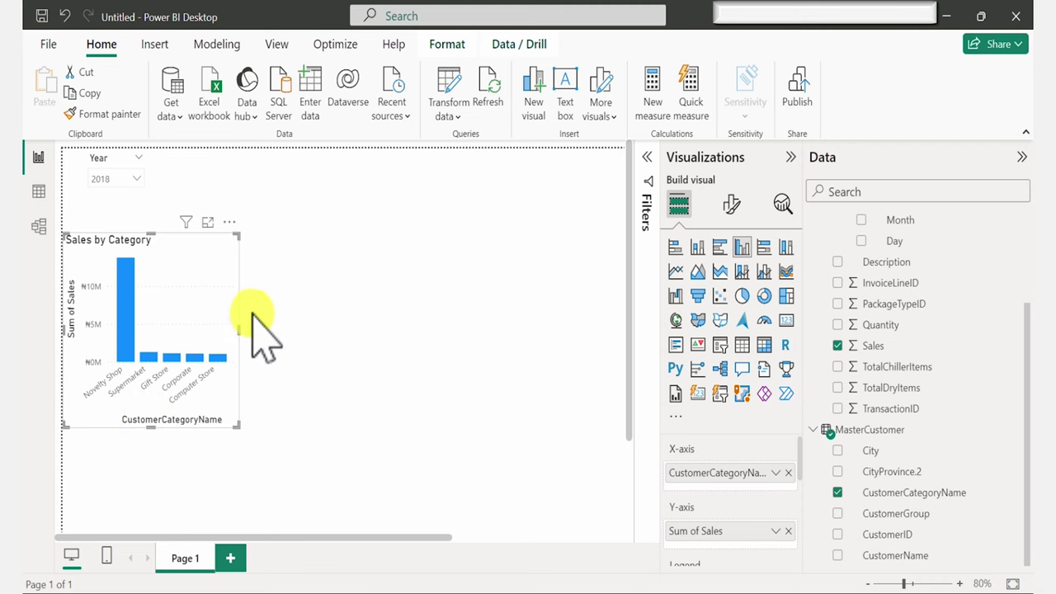
pyautogui.click(732, 204)
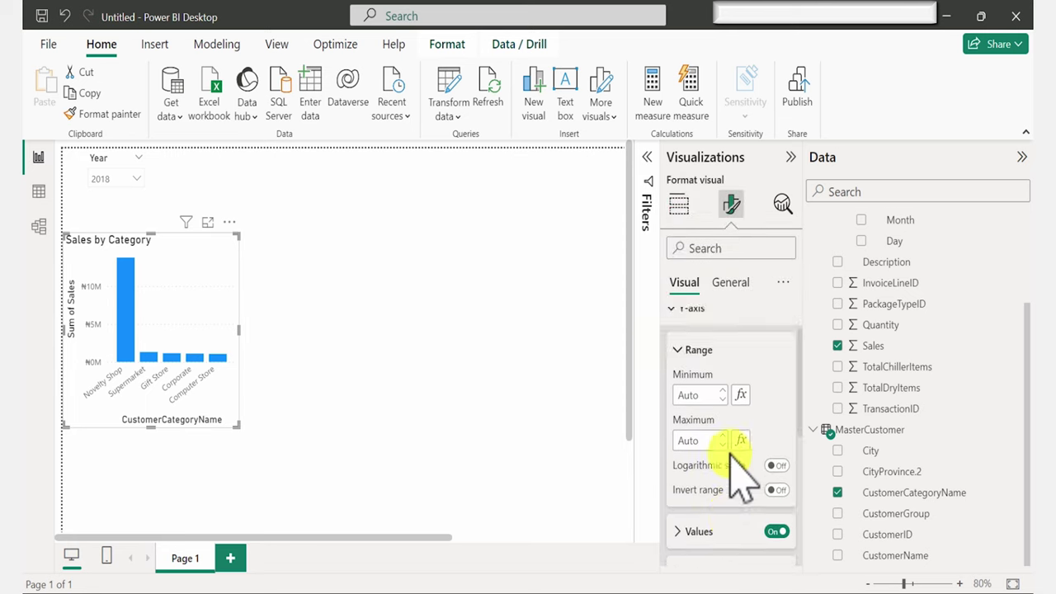
pyautogui.scroll(-1, 740, 478)
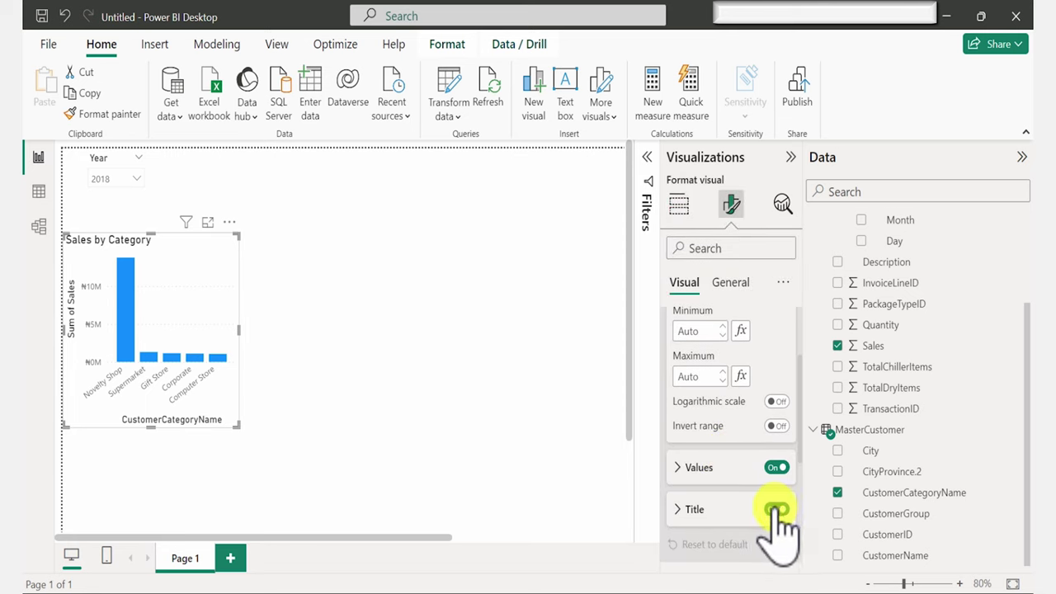
pyautogui.scroll(-2, 775, 512)
pyautogui.click(679, 325)
pyautogui.scroll(-3, 684, 337)
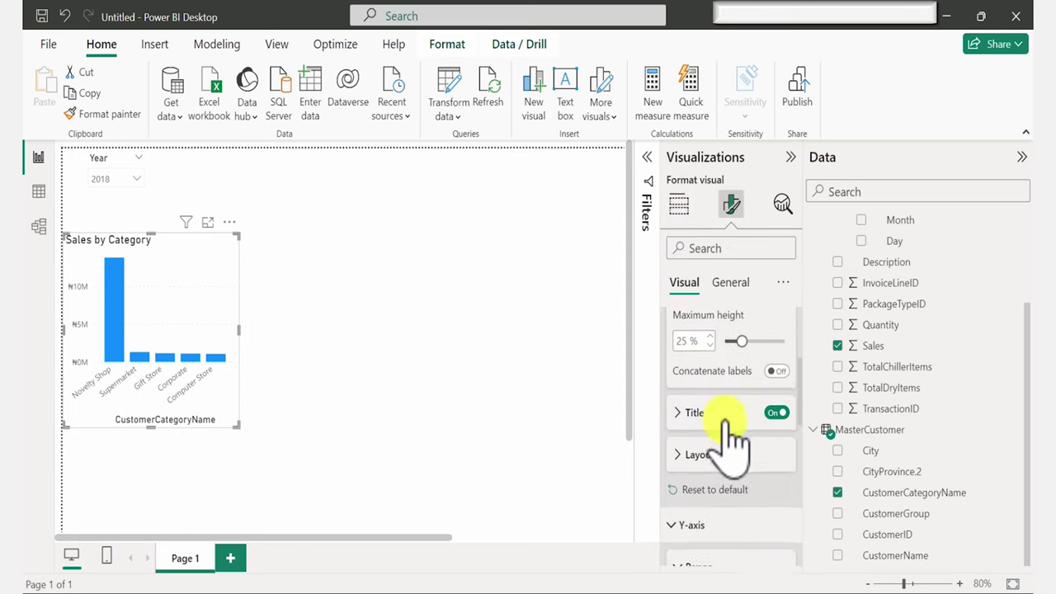
pyautogui.scroll(-1, 734, 429)
pyautogui.click(774, 374)
pyautogui.click(560, 378)
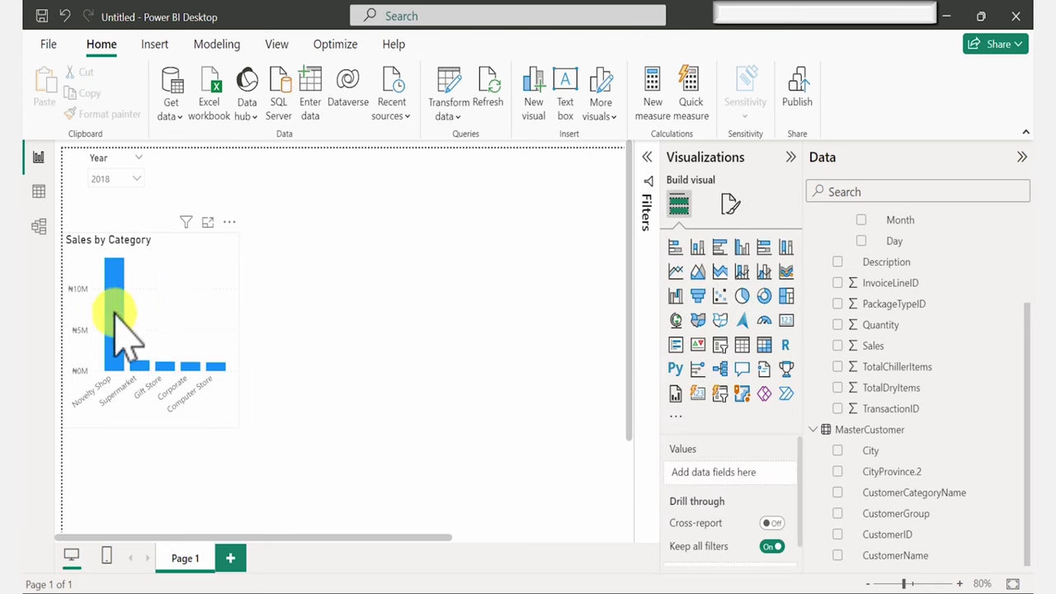
# Recolor all columns of the Sales by Category chart with a lighter shade of the orange theme color
pyautogui.click(207, 350)
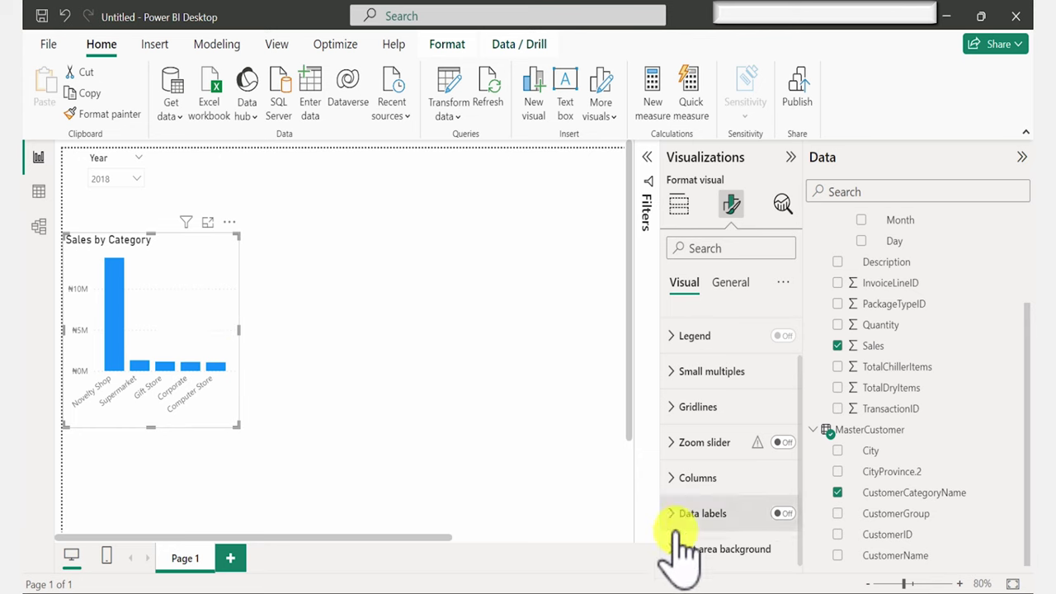
pyautogui.click(673, 487)
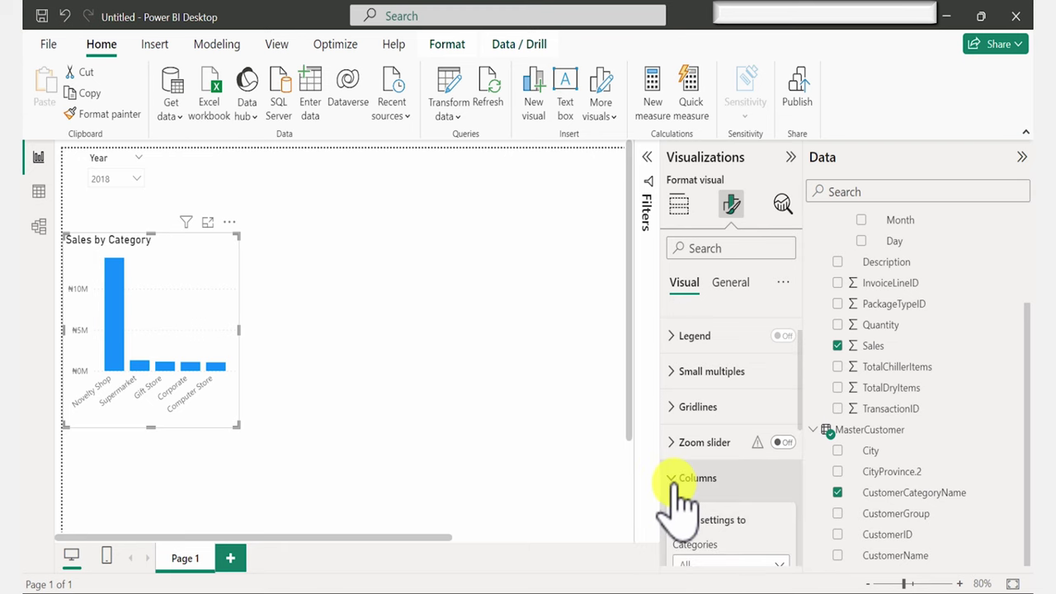
pyautogui.click(700, 419)
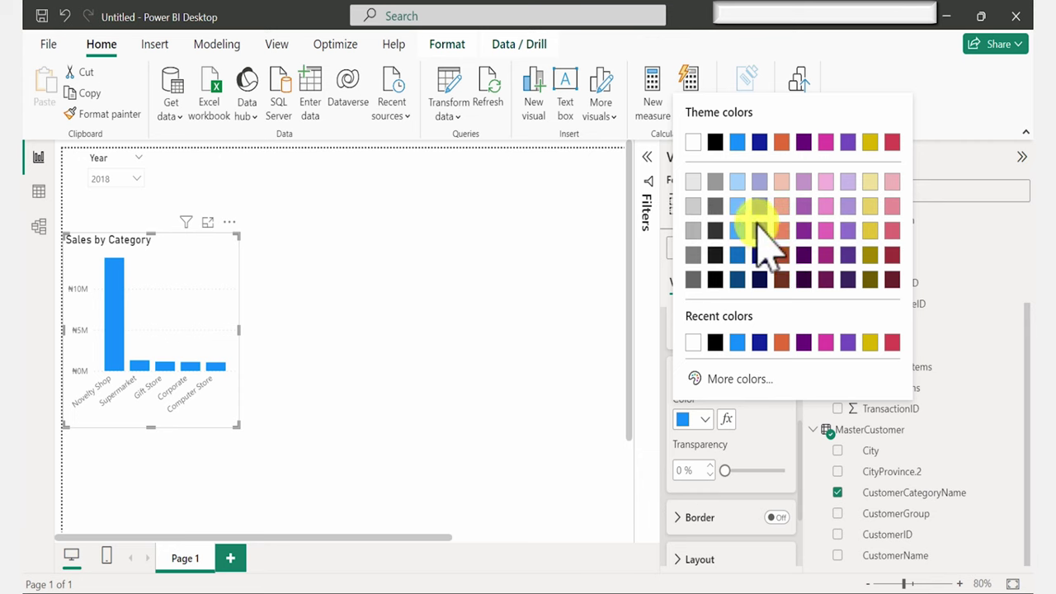
pyautogui.click(781, 228)
pyautogui.click(467, 297)
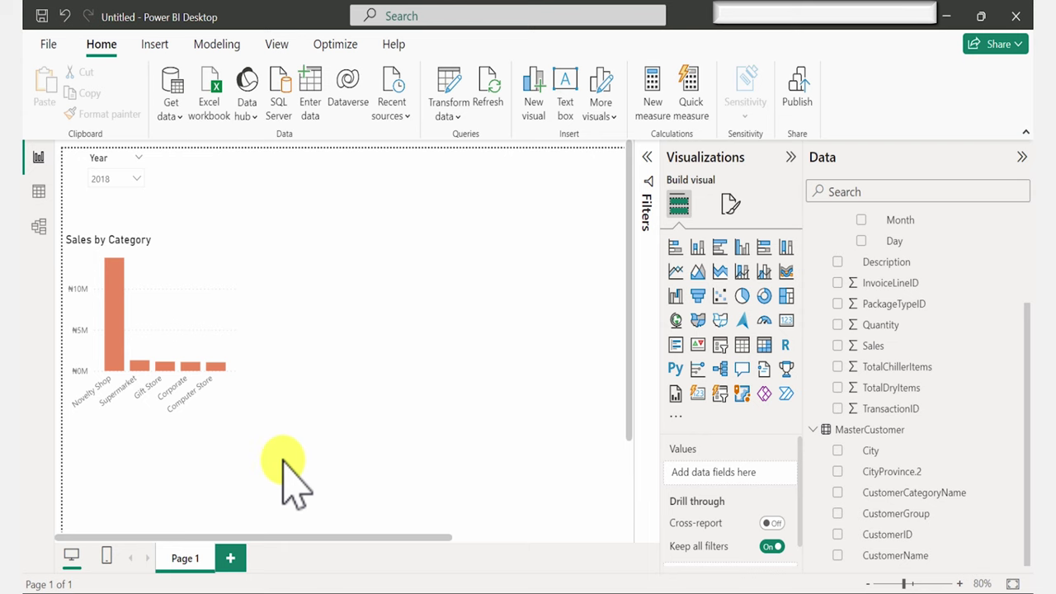
# Add a table beside the Sales by Category chart showing Sales by Month from the InvoiceData Date Hierarchy
pyautogui.click(742, 344)
pyautogui.moveTo(224, 437); pyautogui.dragTo(538, 248)
pyautogui.scroll(2, 521, 359)
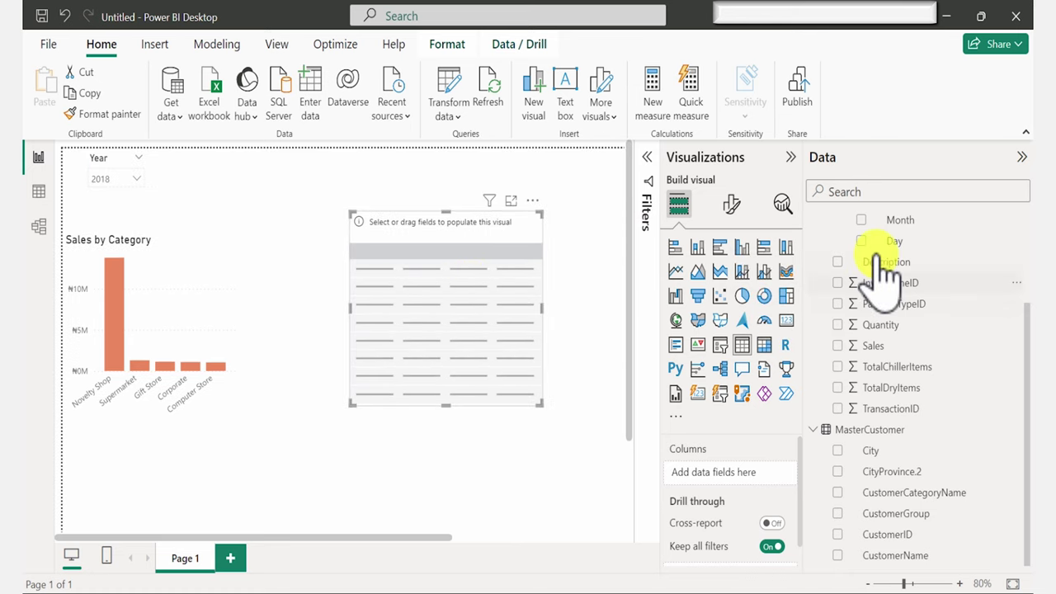
pyautogui.scroll(2, 883, 272)
pyautogui.click(860, 327)
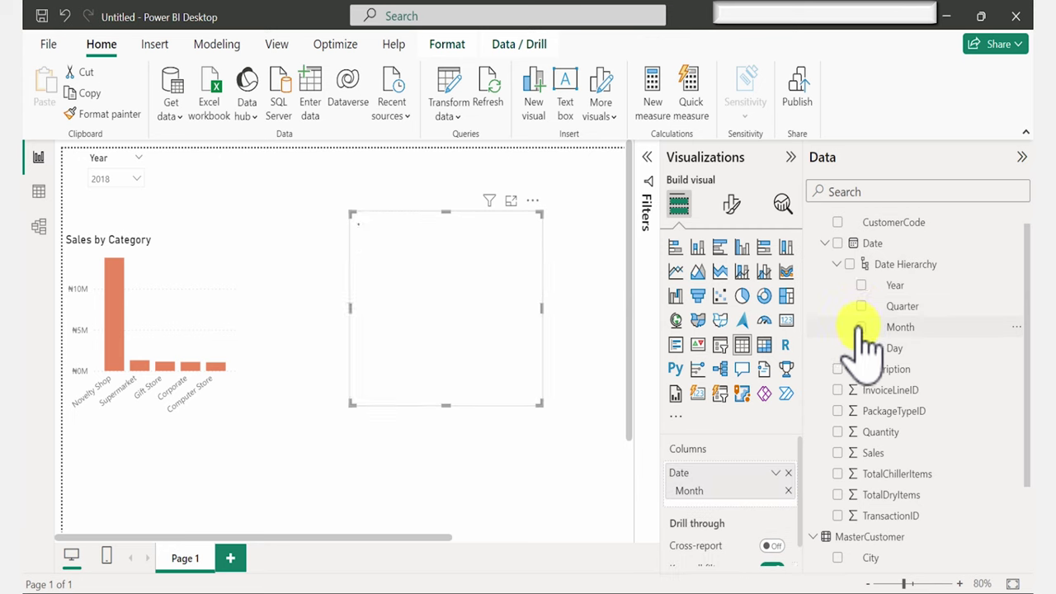
pyautogui.click(838, 453)
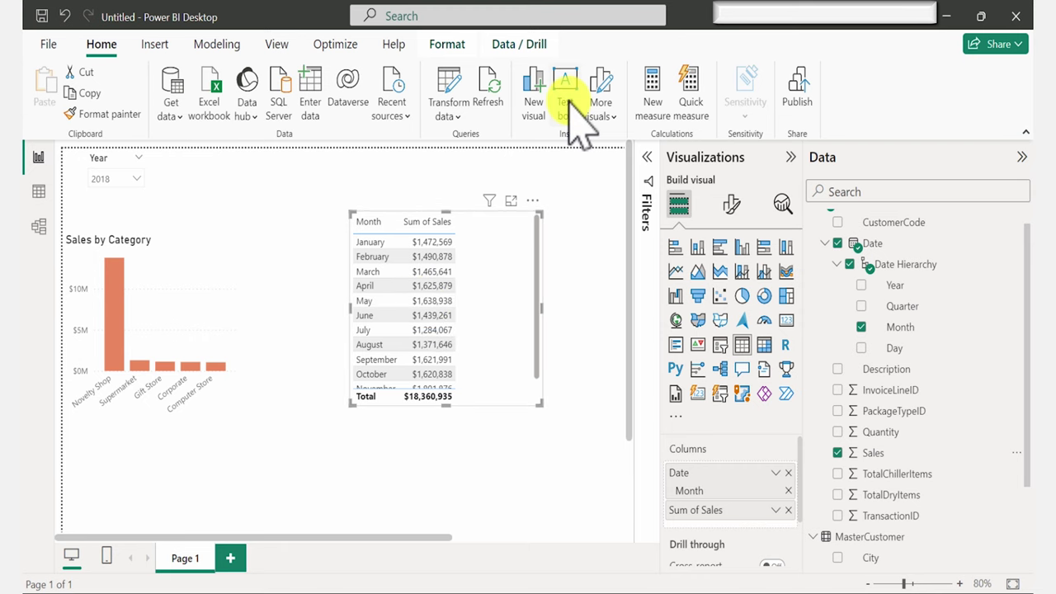
# Create a year-over-year change quick measure from Sum of Sales and Date with 1 period, and add it to the monthly sales table
pyautogui.click(686, 89)
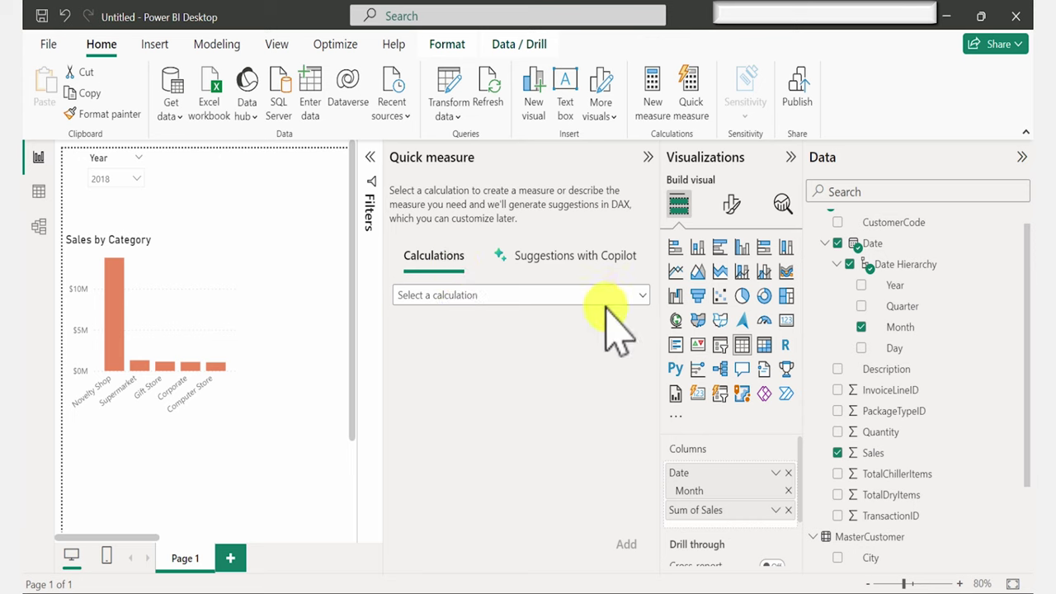
pyautogui.click(631, 295)
pyautogui.scroll(-5, 524, 433)
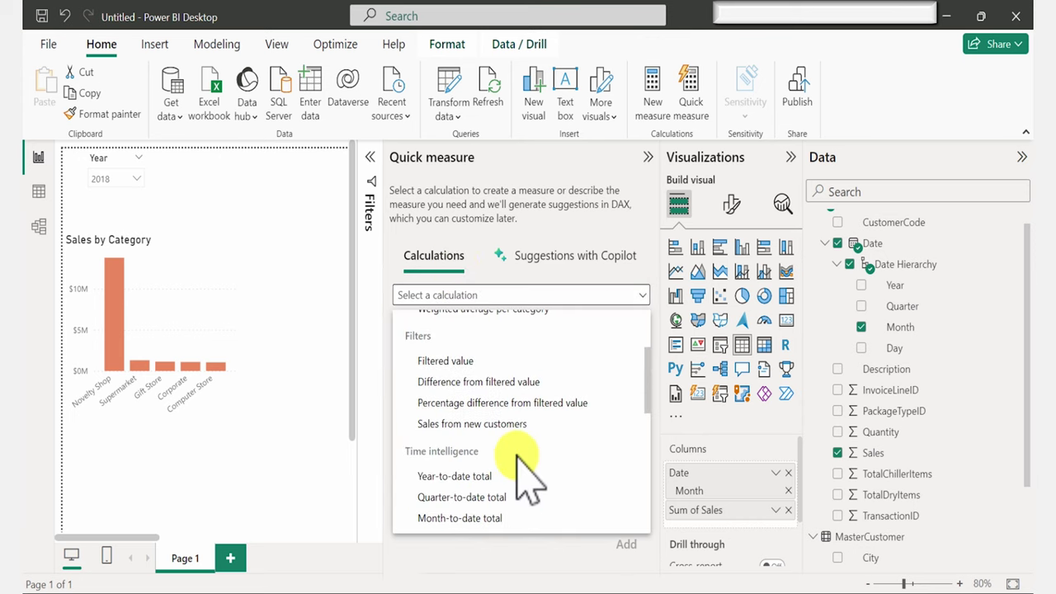
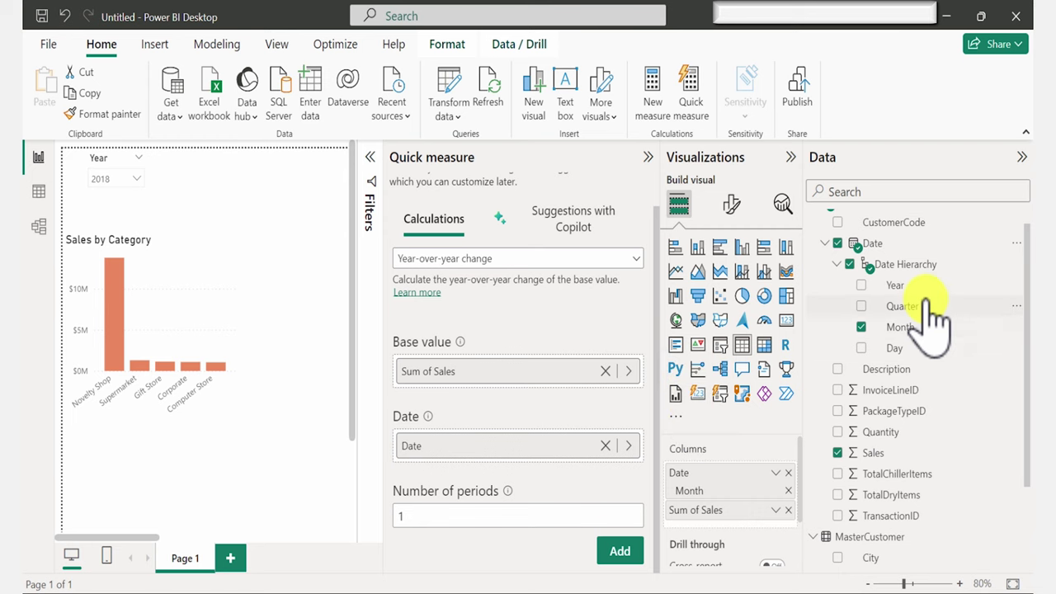
pyautogui.click(838, 264)
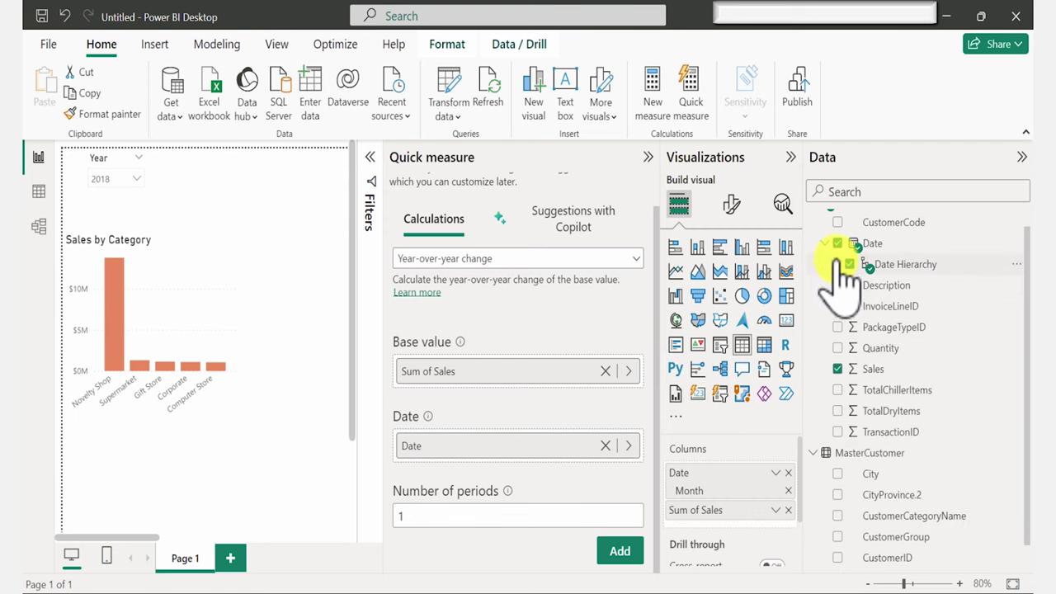
pyautogui.click(839, 264)
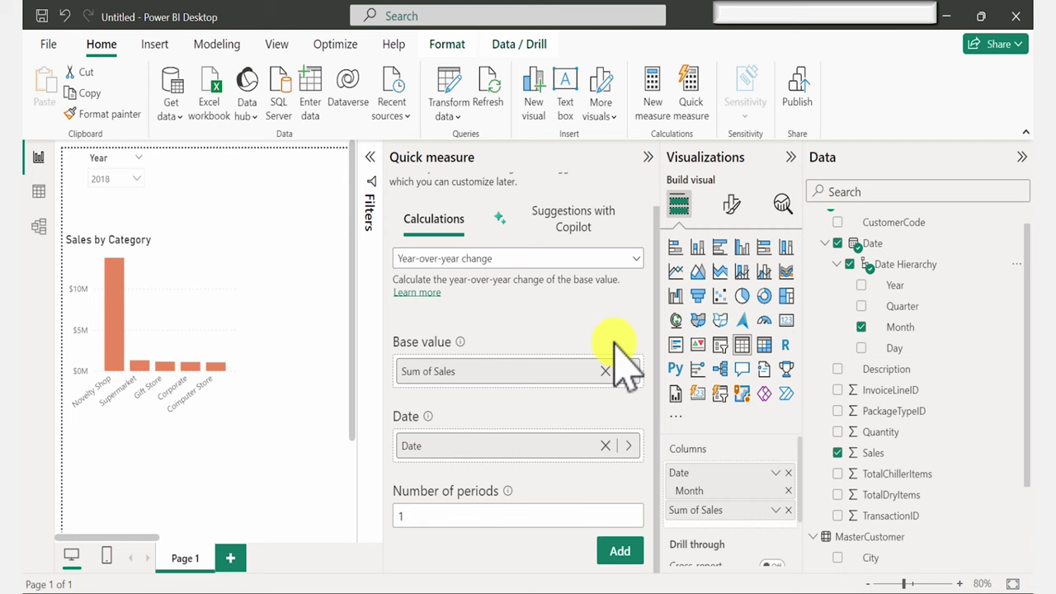
pyautogui.click(619, 553)
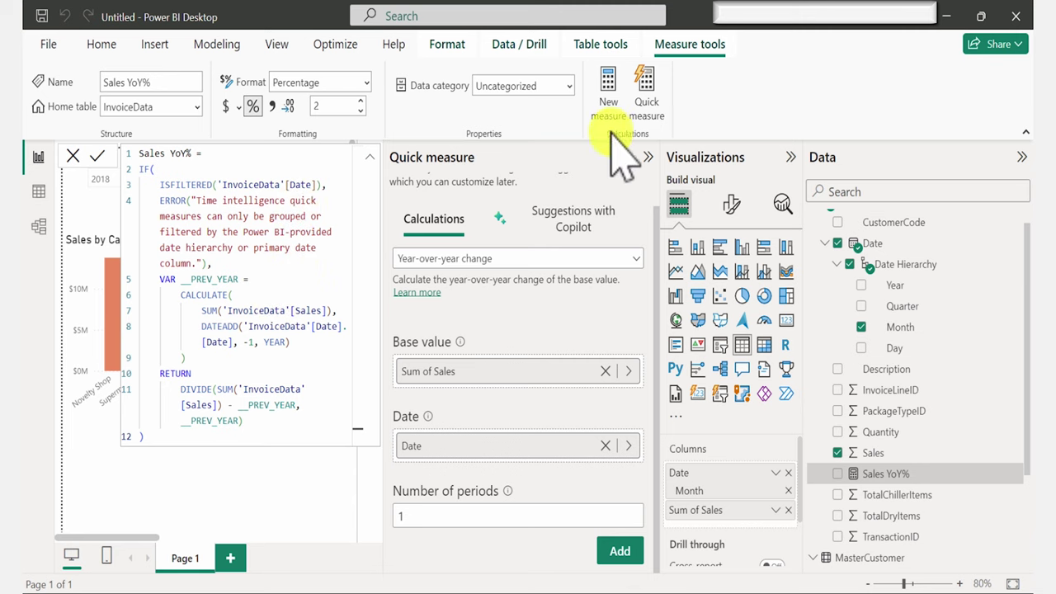
pyautogui.click(648, 158)
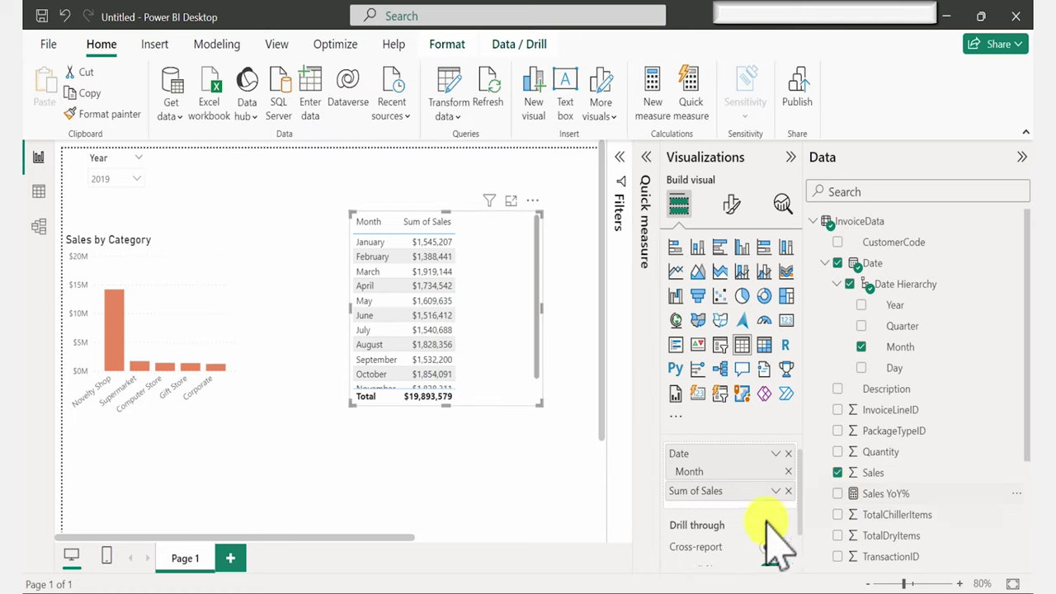
pyautogui.click(839, 494)
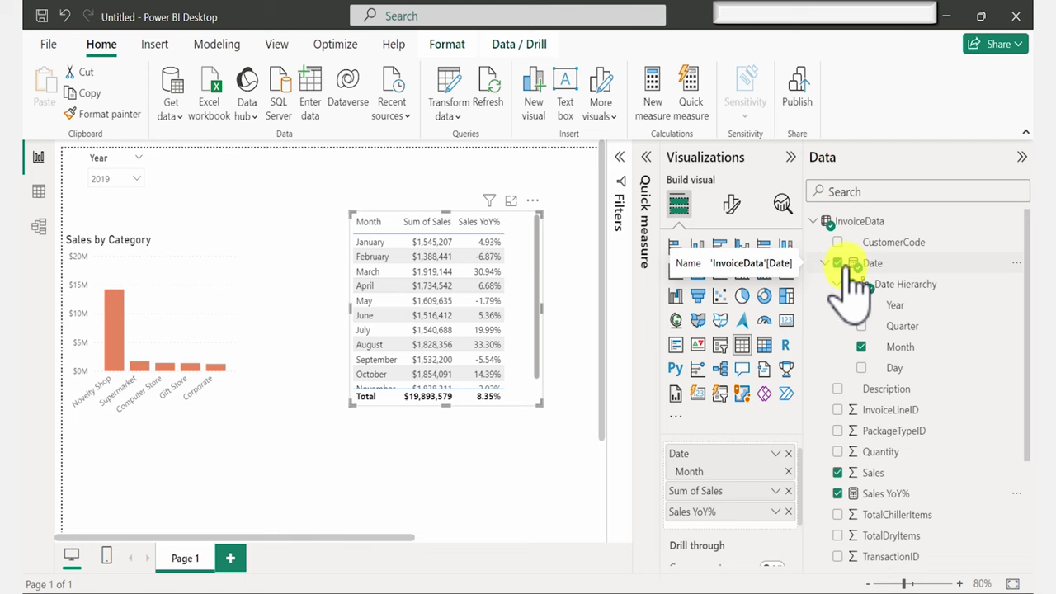
# Examine the Time intelligence auto date/time setting in the global and current-file Data Load options
pyautogui.click(48, 44)
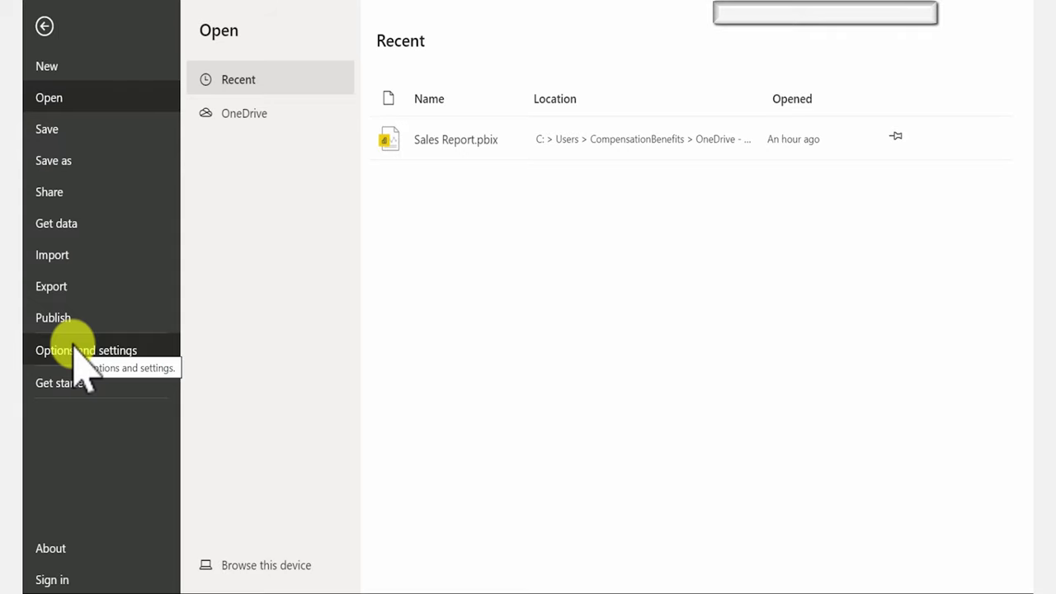
pyautogui.click(61, 359)
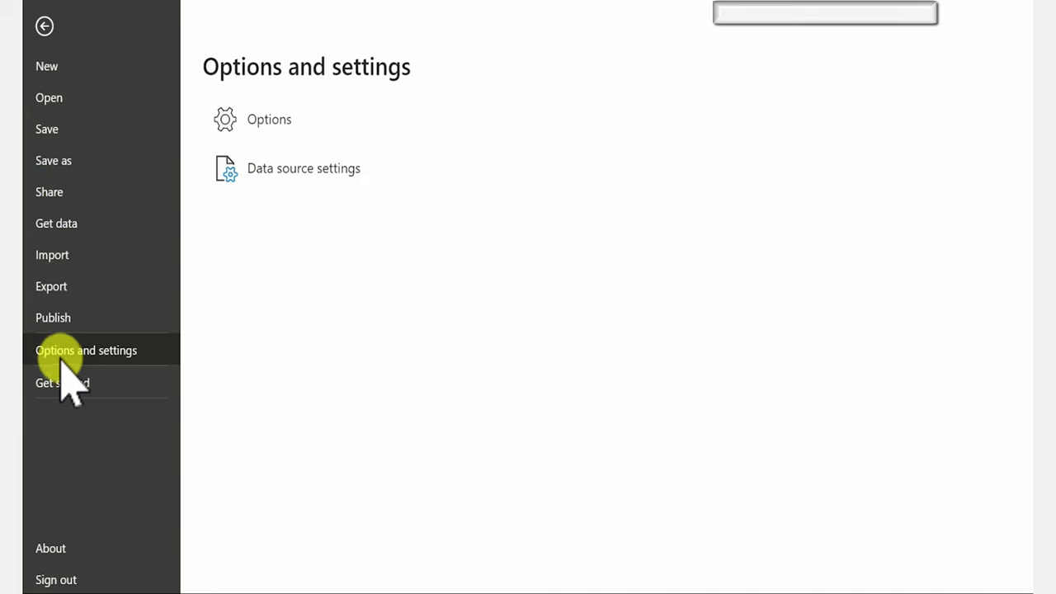
pyautogui.click(258, 115)
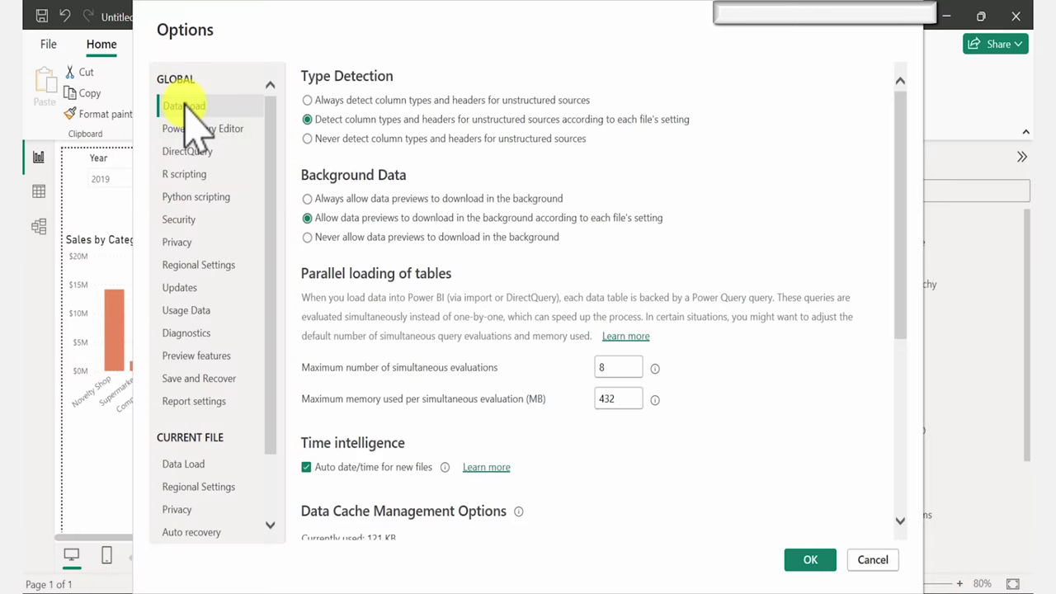
pyautogui.scroll(-3, 316, 338)
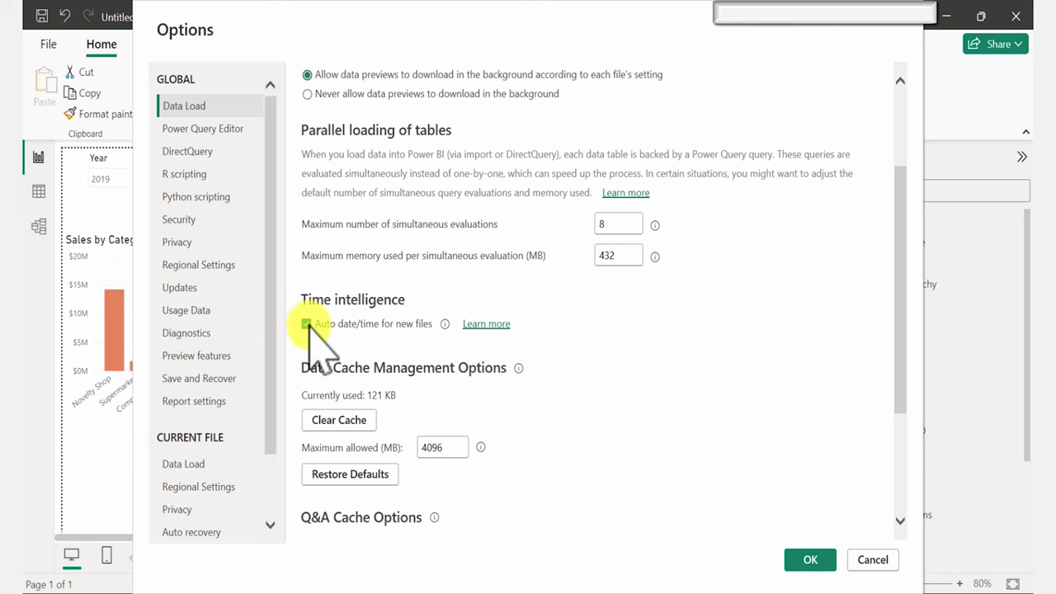
pyautogui.click(169, 466)
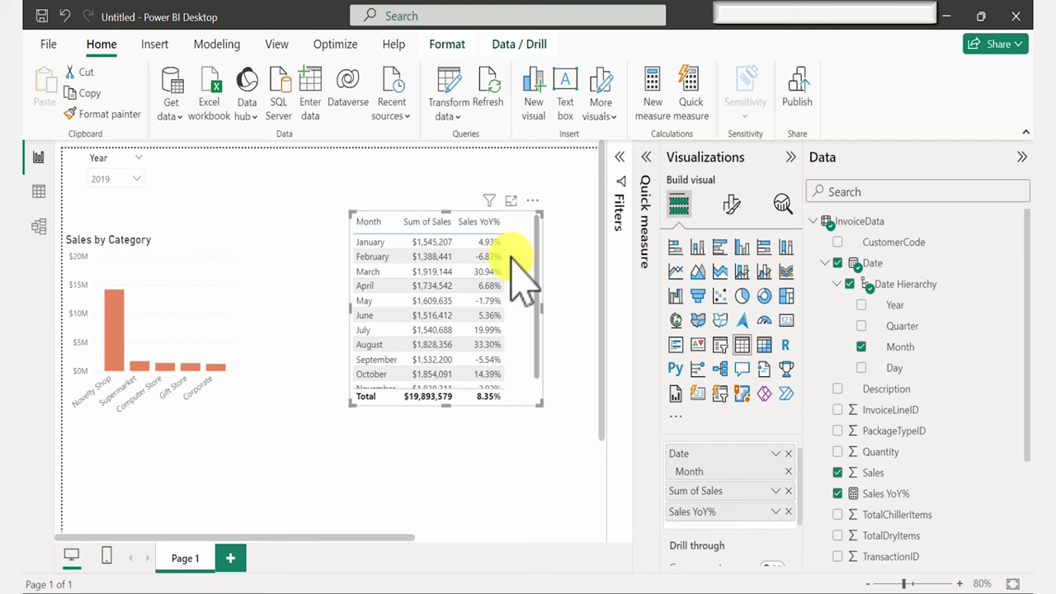
# Create a Year-to-date total quick measure with Sum of Sales as the base value and Date as the date field
pyautogui.click(685, 92)
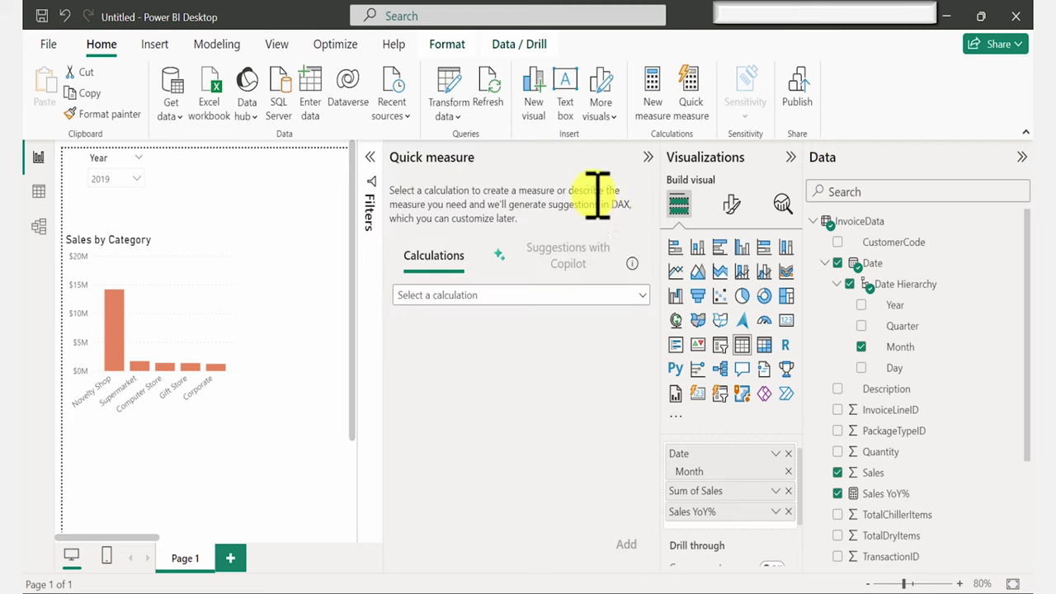
pyautogui.click(599, 296)
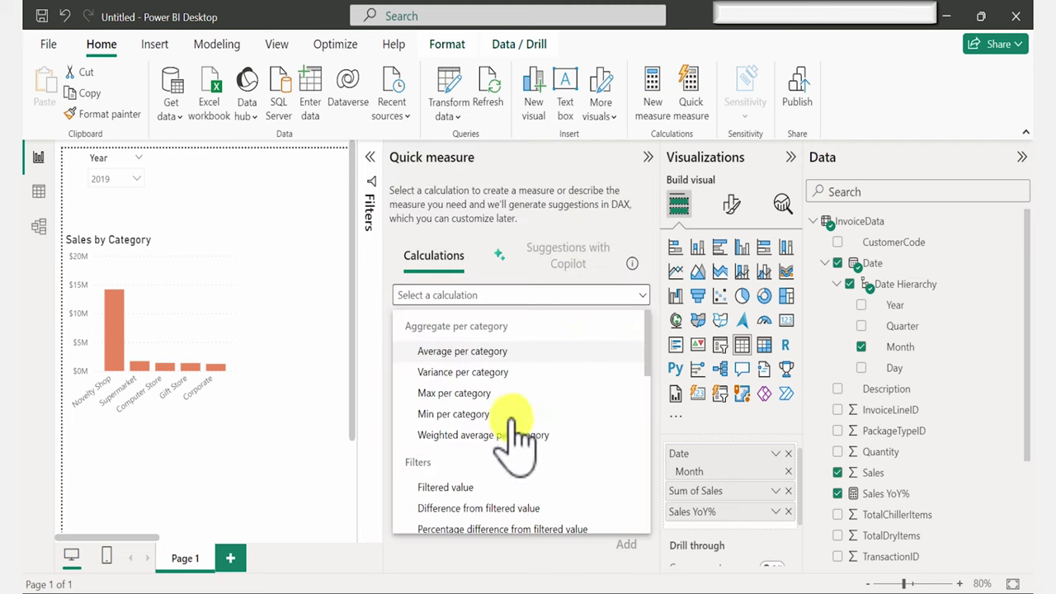
pyautogui.scroll(-4, 511, 438)
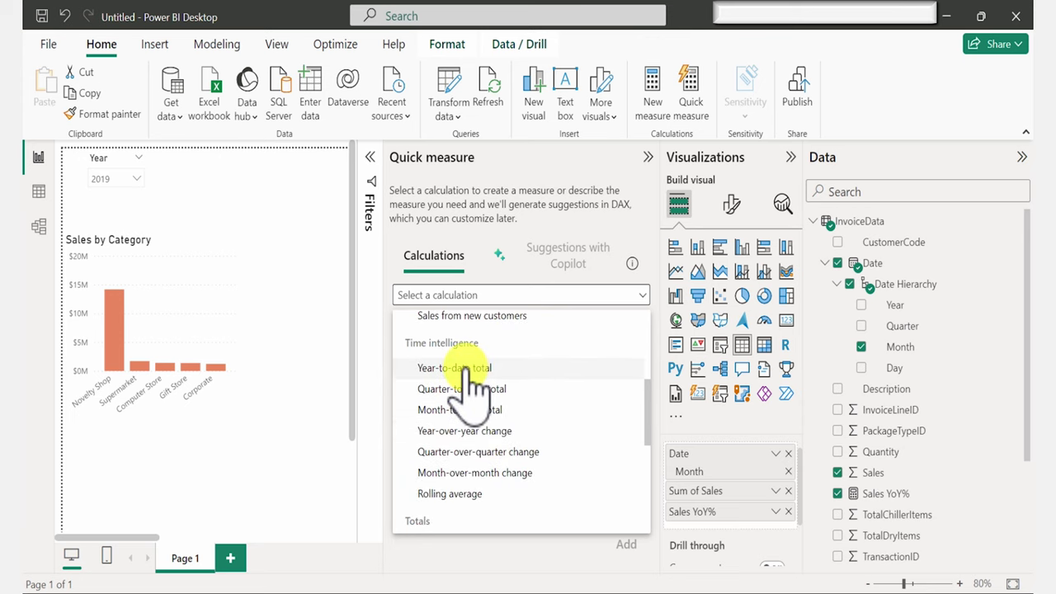
pyautogui.click(467, 369)
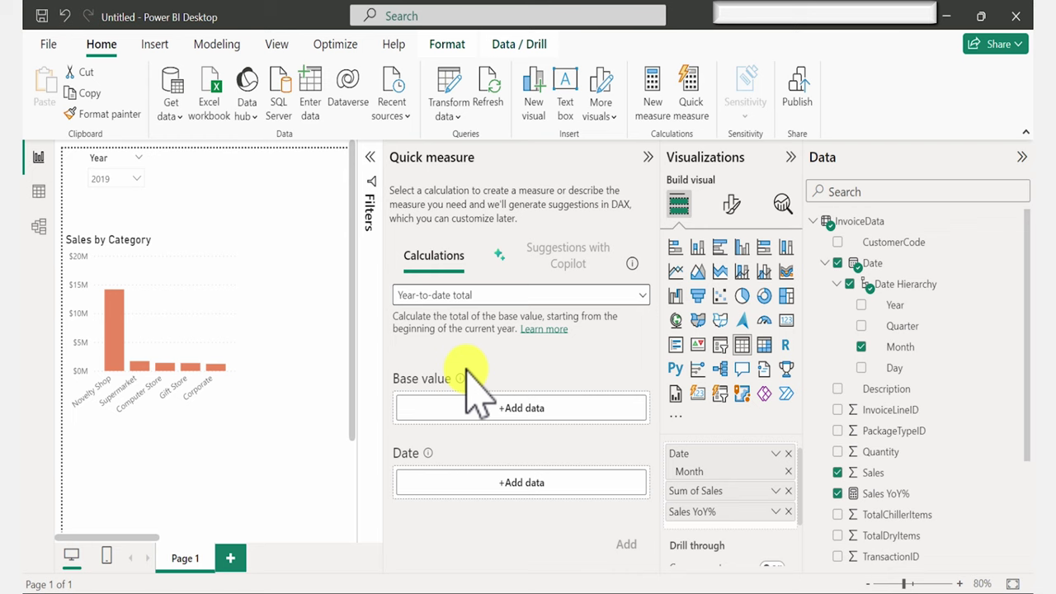
pyautogui.moveTo(874, 472); pyautogui.dragTo(483, 409)
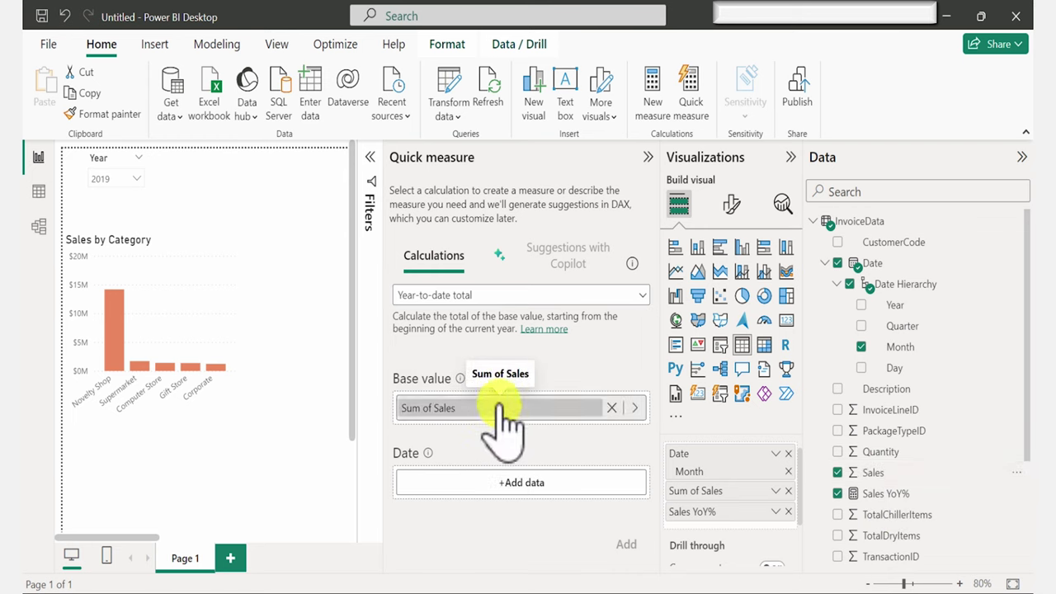
pyautogui.moveTo(867, 262); pyautogui.dragTo(518, 485)
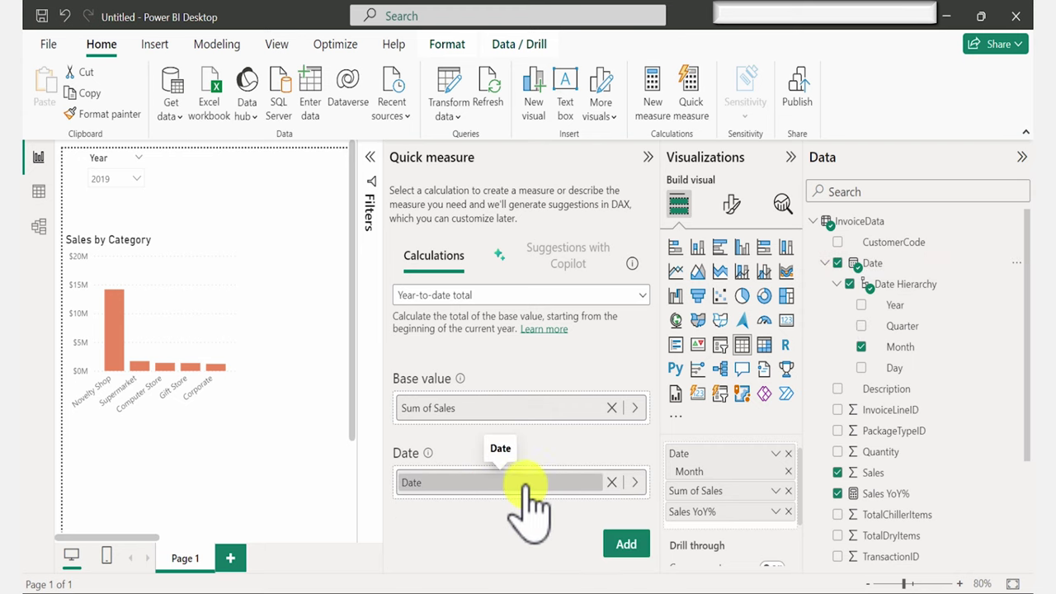
pyautogui.click(627, 544)
# Add the Sales YTD measure to the monthly sales table and widen the table to fit the extra column
pyautogui.click(849, 519)
pyautogui.moveTo(551, 309); pyautogui.dragTo(590, 312)
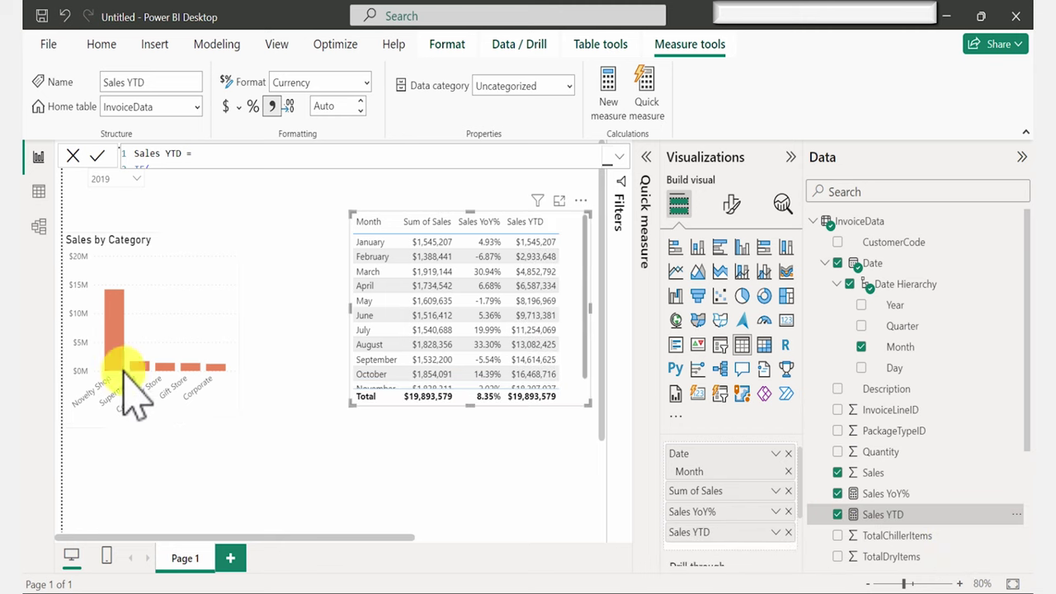
pyautogui.click(293, 507)
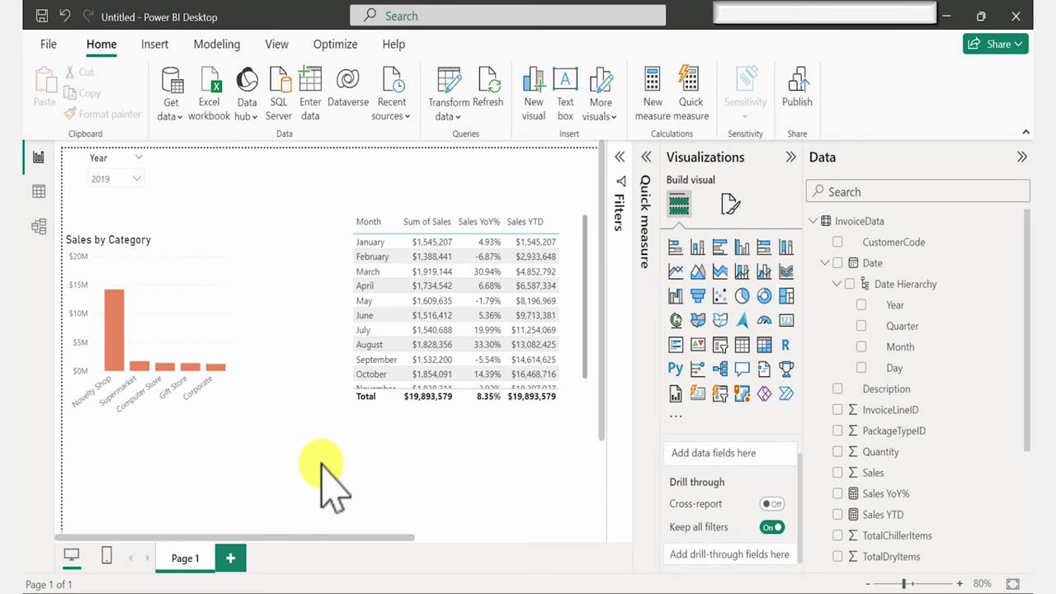
# Add a line chart below the table and the Sales by Category chart, showing Quantity by Month from the Date Hierarchy
pyautogui.click(675, 273)
pyautogui.moveTo(514, 255); pyautogui.dragTo(259, 537)
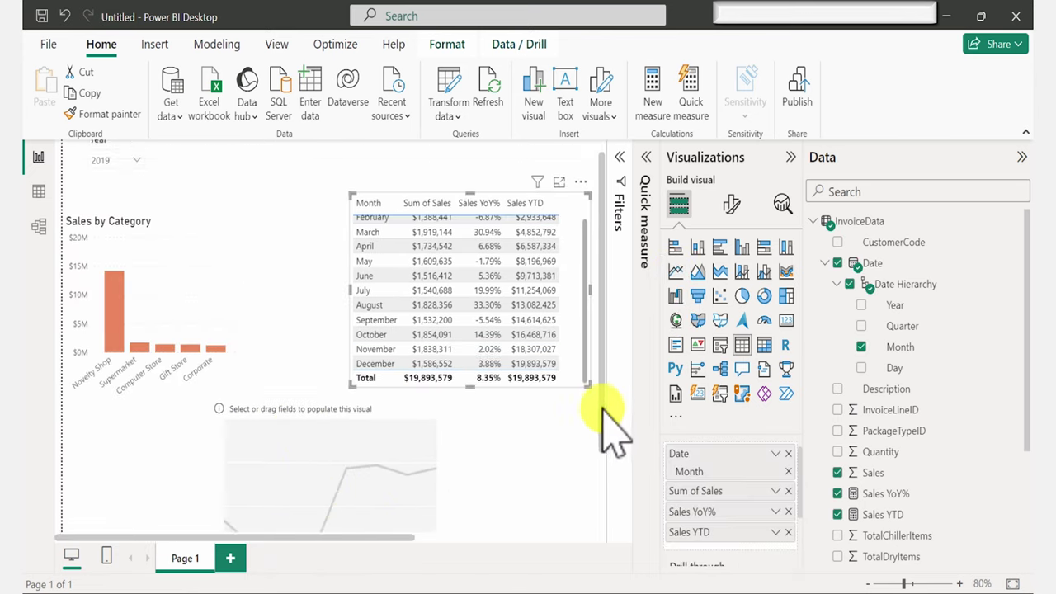
pyautogui.scroll(-1, 609, 429)
pyautogui.click(306, 454)
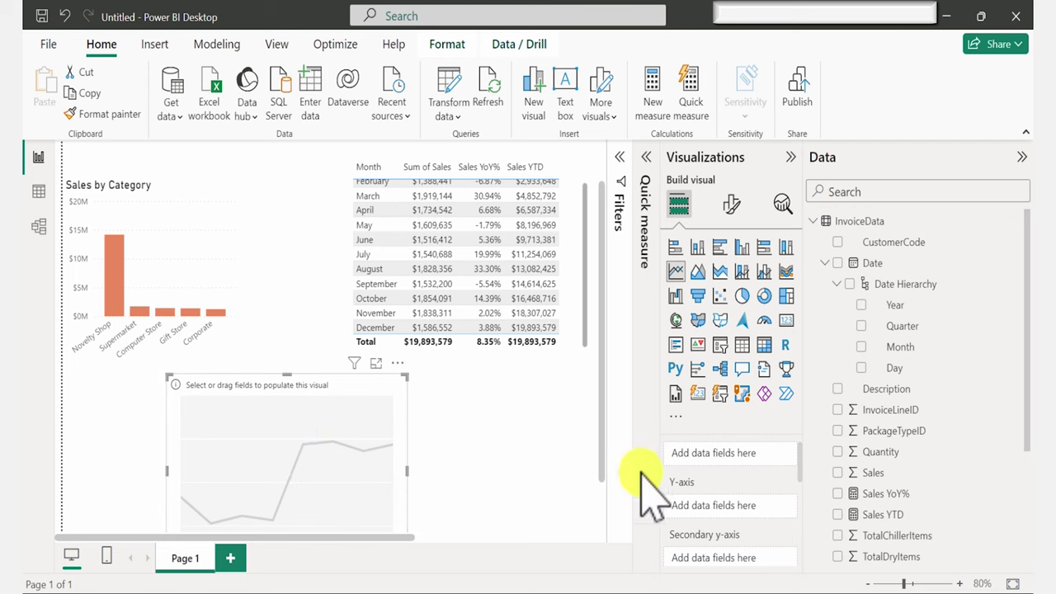
pyautogui.click(840, 451)
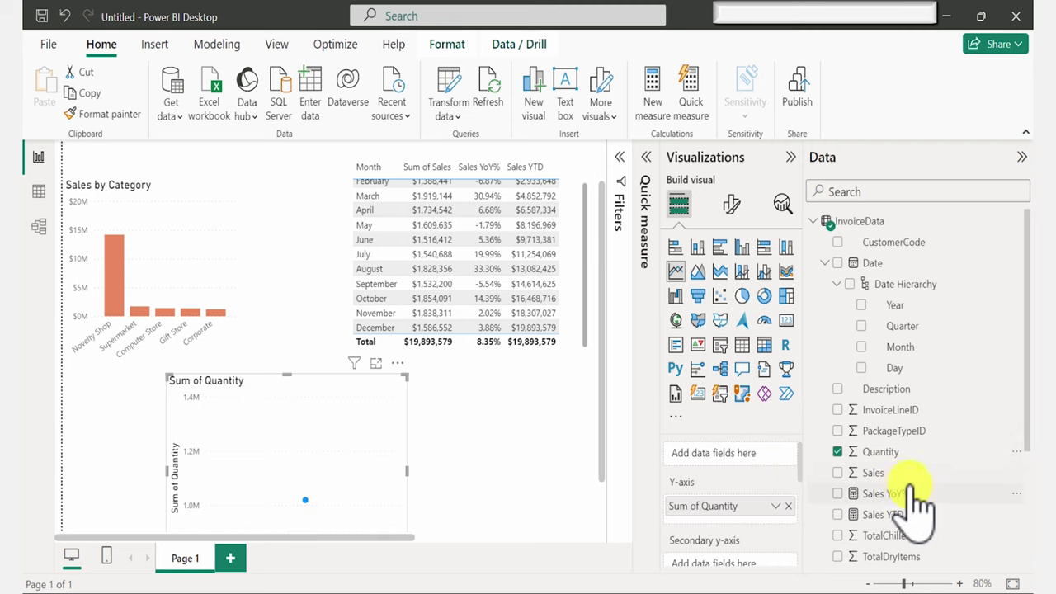
pyautogui.click(862, 347)
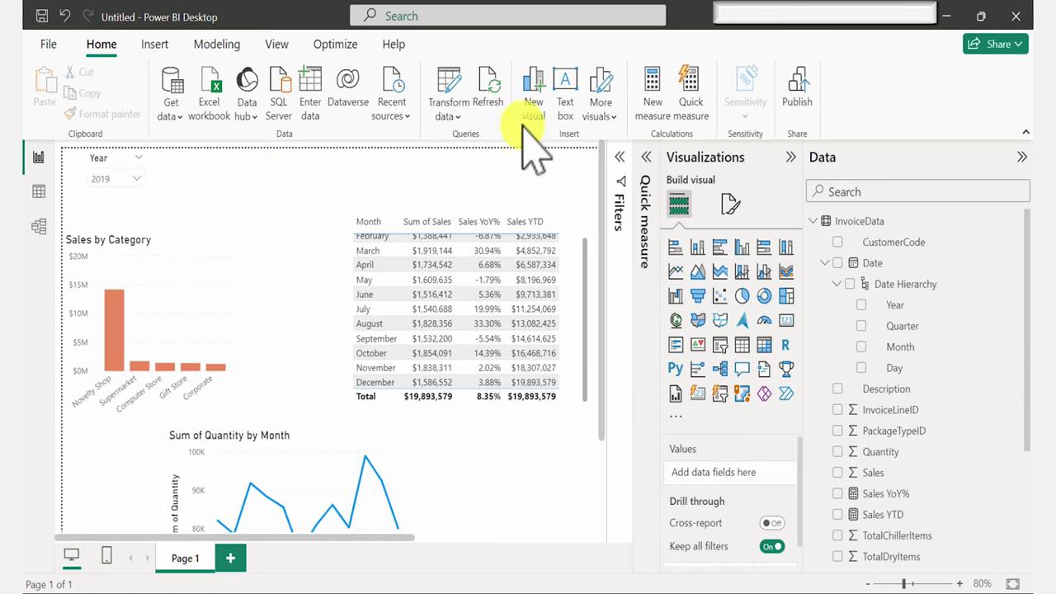
# Add a "SALES REPORT" text box in bold 44-point Segoe UI and place it as the heading beside the Year slicer
pyautogui.click(566, 106)
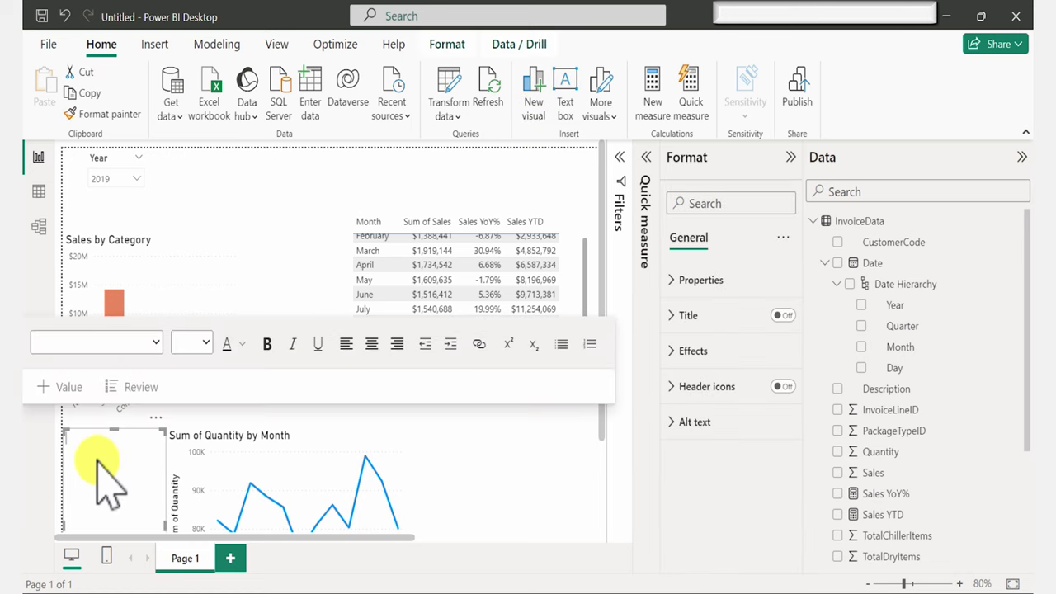
pyautogui.write('SALES REPORT')
pyautogui.hotkey('ctrl', 'a')
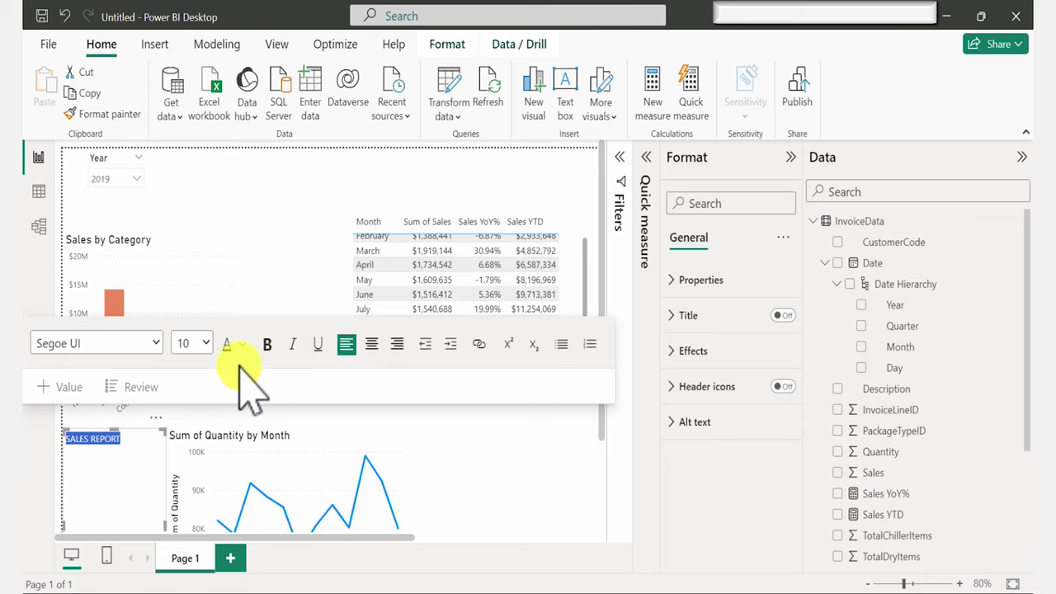
pyautogui.click(266, 343)
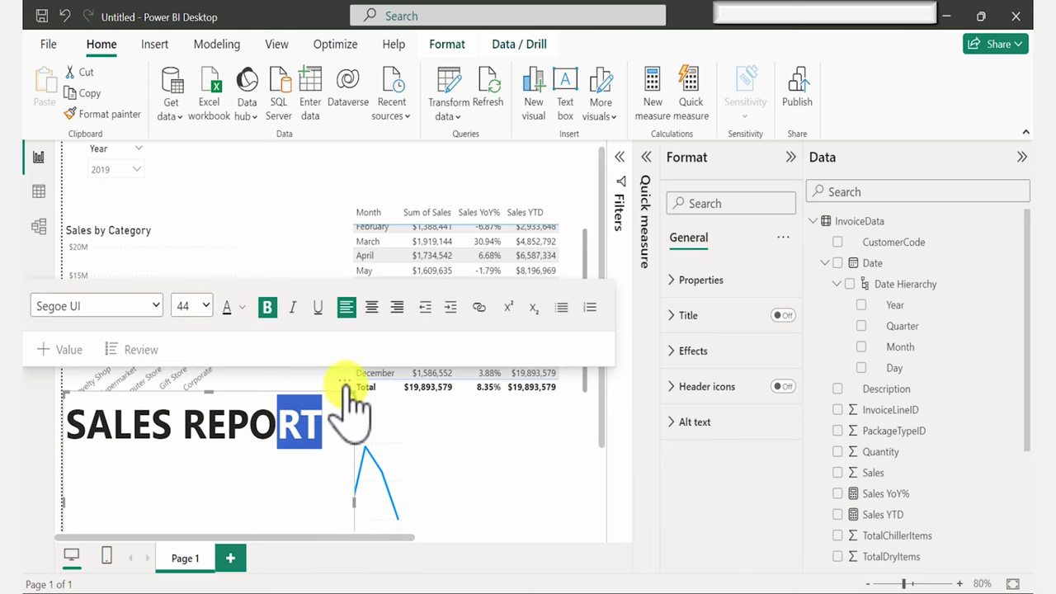
pyautogui.moveTo(349, 401); pyautogui.dragTo(485, 120)
pyautogui.click(328, 386)
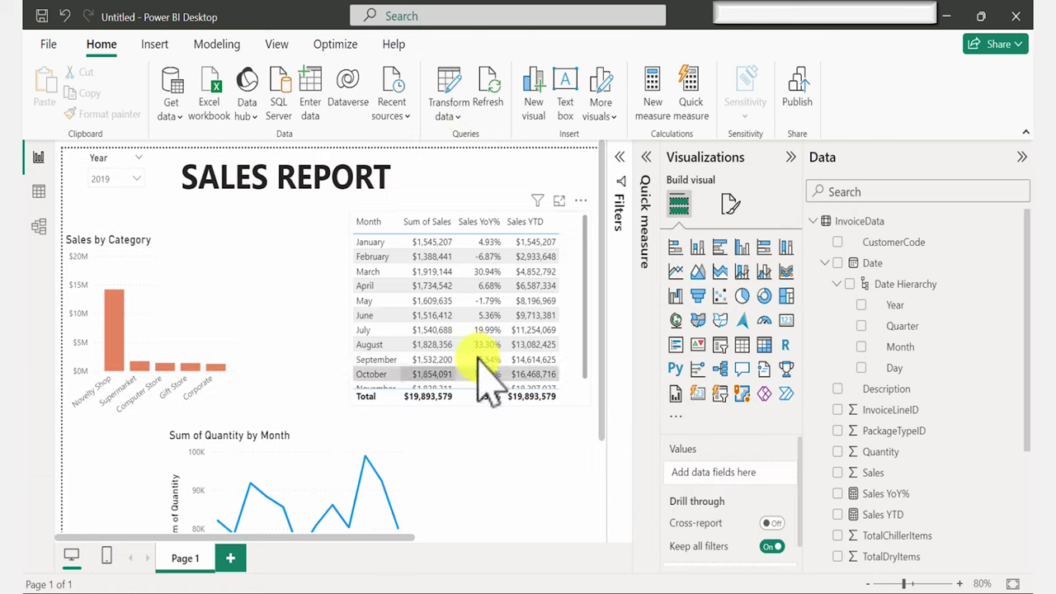
# Add a card showing Sum of Quantity, shrink it and place it in the header area beyond the SALES REPORT title
pyautogui.click(788, 320)
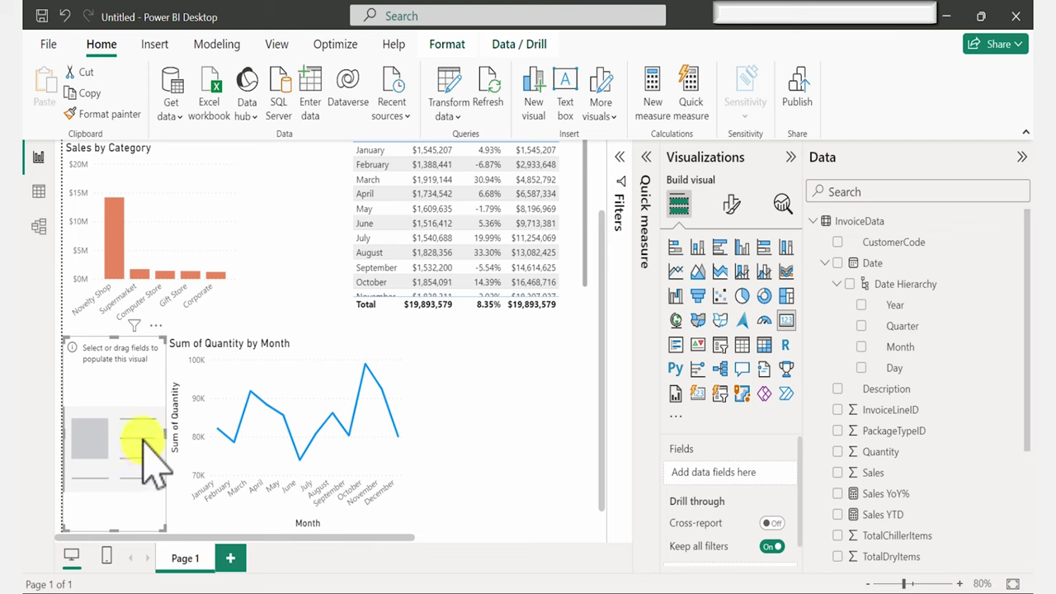
pyautogui.click(838, 452)
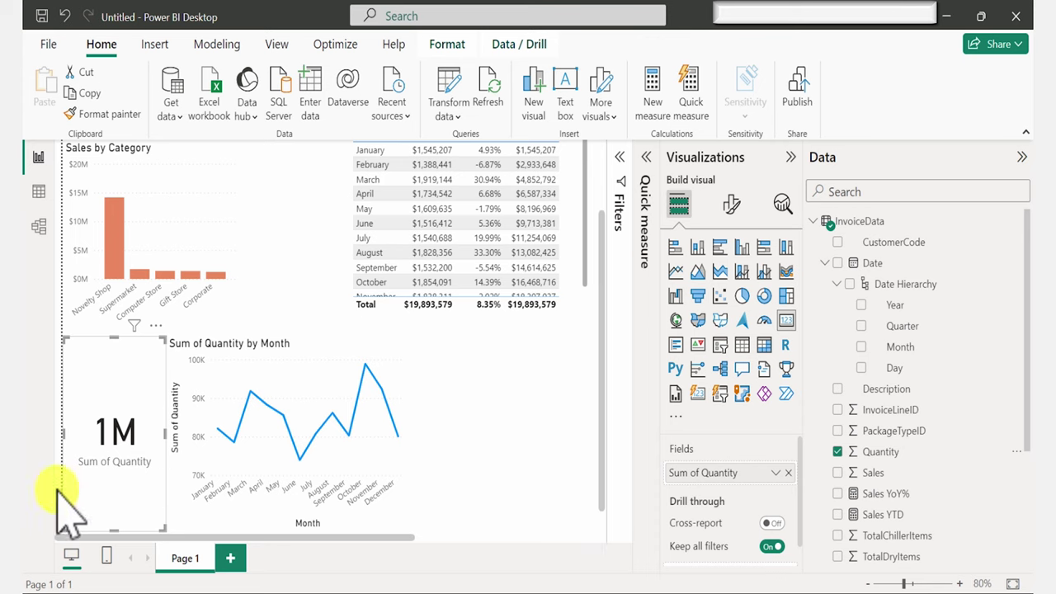
pyautogui.moveTo(106, 549); pyautogui.dragTo(129, 448)
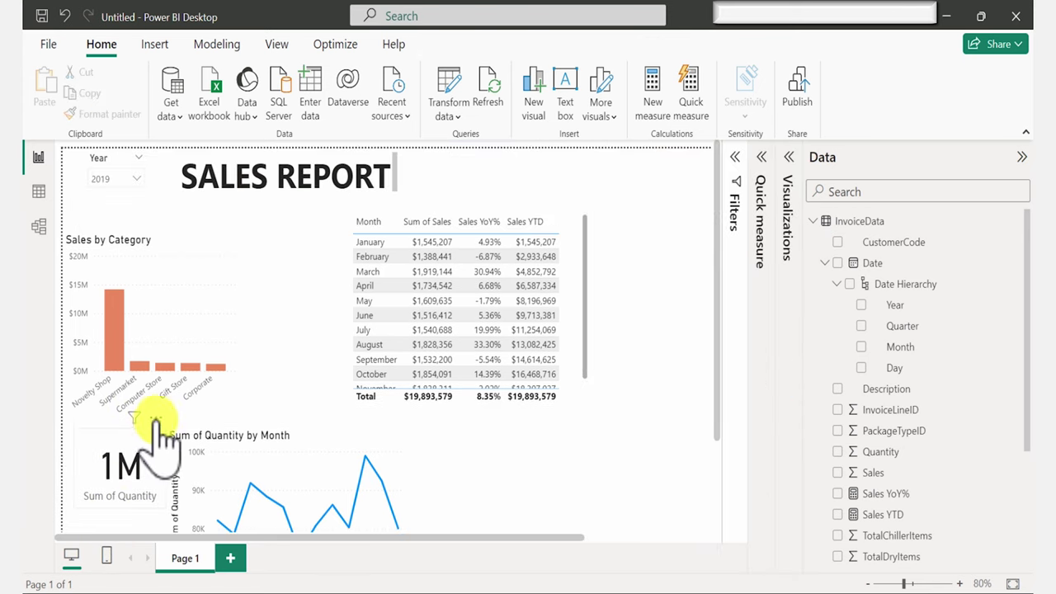
pyautogui.moveTo(155, 417); pyautogui.dragTo(694, 161)
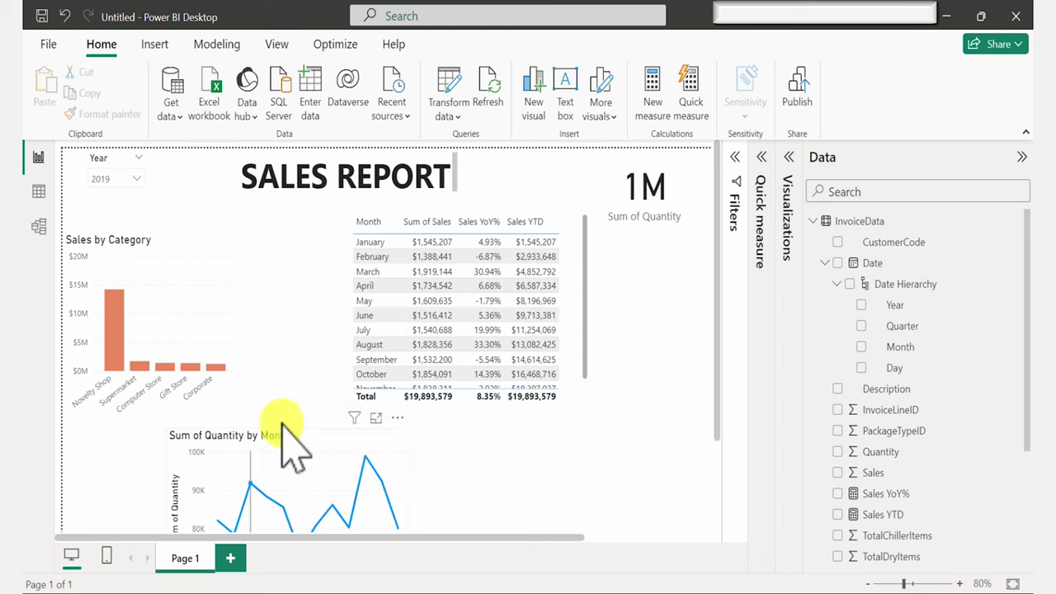
# Add a second page to the report
pyautogui.click(234, 558)
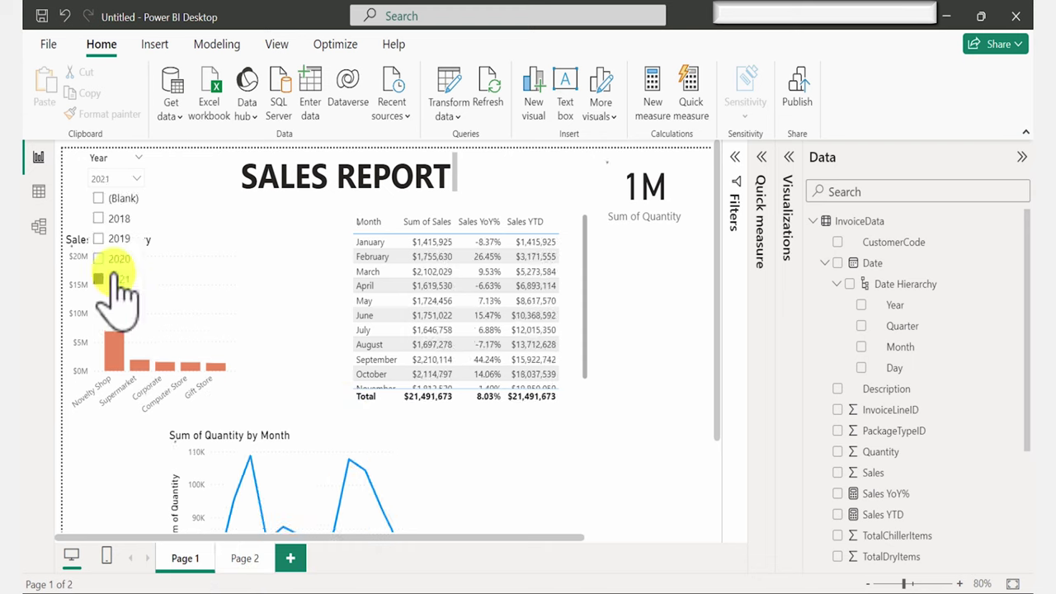
# Test the report's Year slicer on Page 1 by filtering to 2018 and 2019
pyautogui.click(114, 217)
pyautogui.click(137, 177)
pyautogui.click(118, 239)
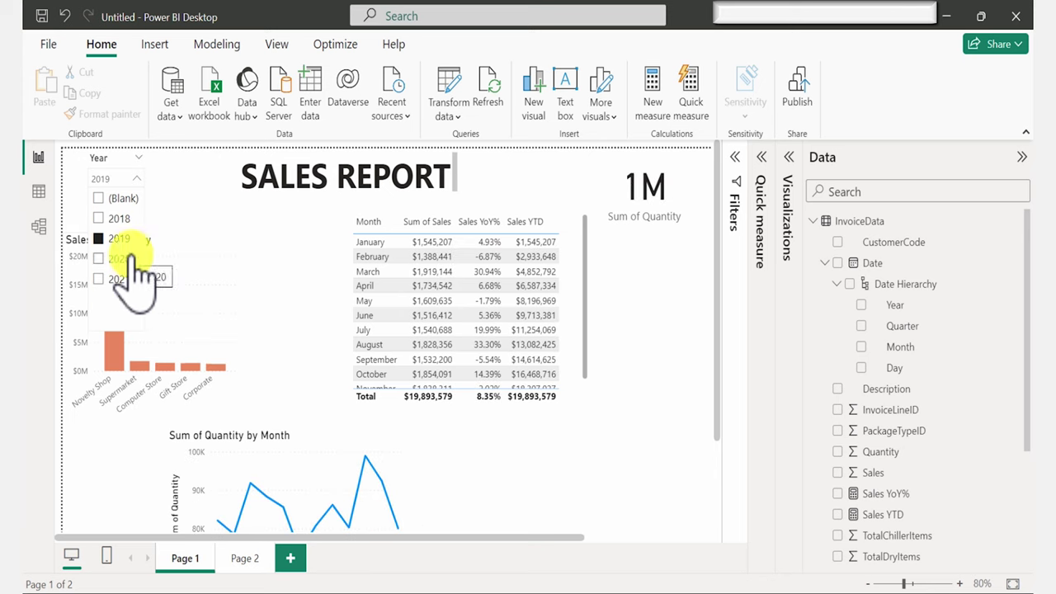
# Test the Year slicer by filtering the report to 2020, 2021, 2018 and 2019 in turn, ending on 2018
pyautogui.click(124, 258)
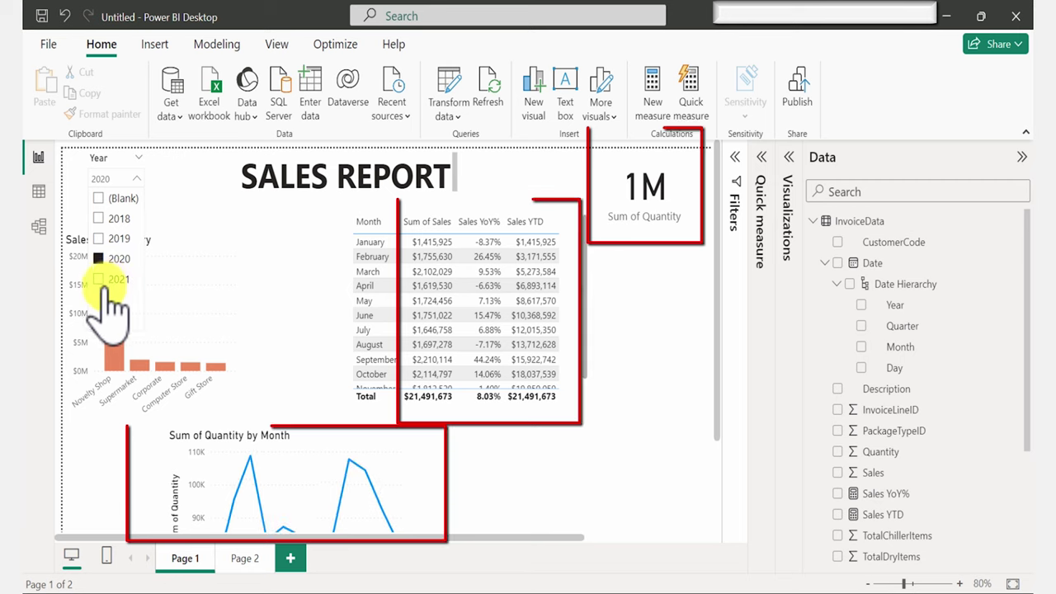
pyautogui.click(112, 281)
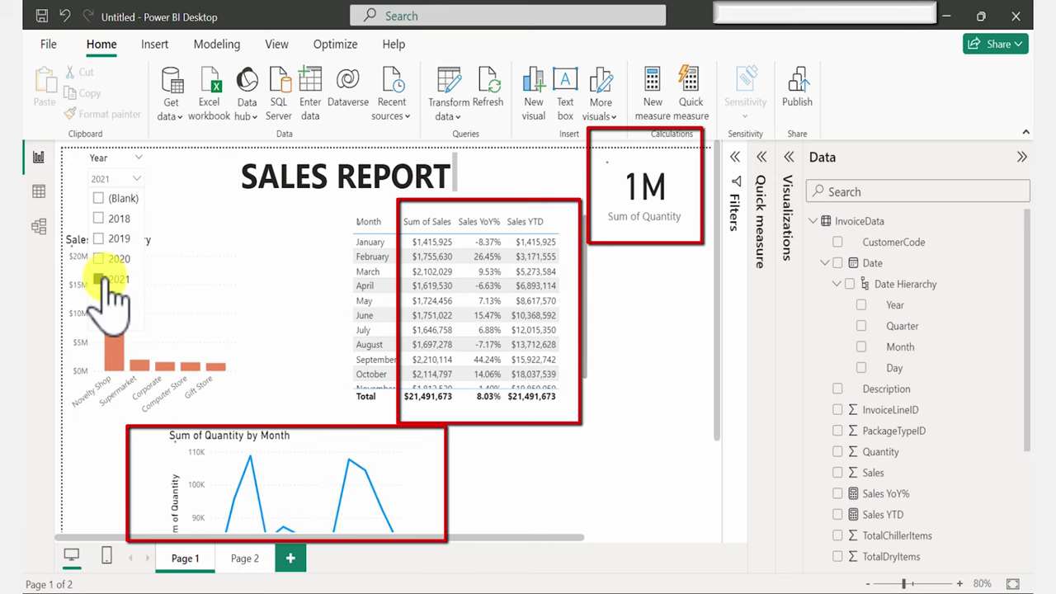
pyautogui.click(117, 219)
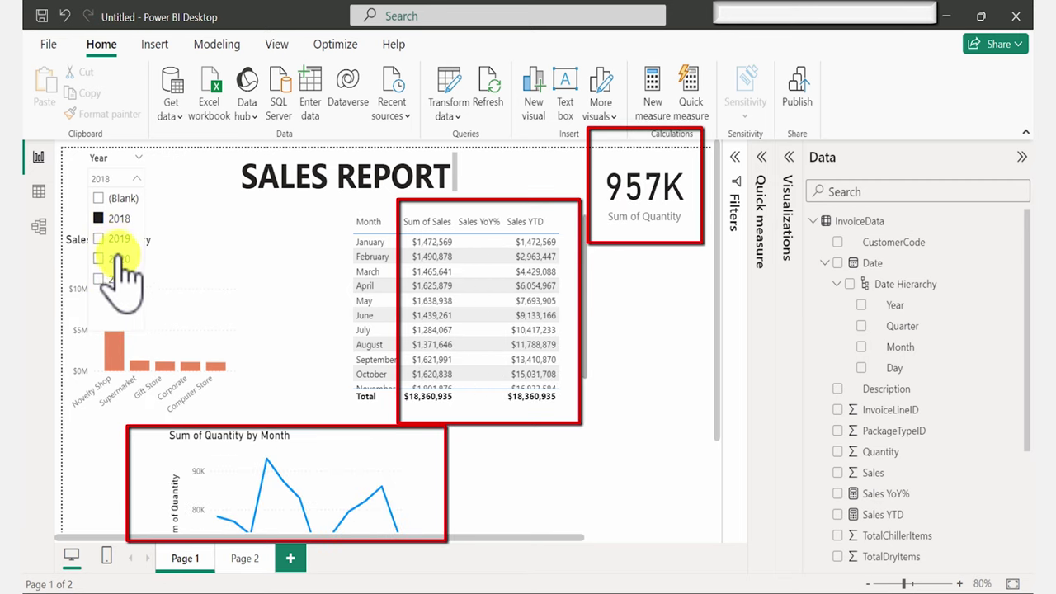
pyautogui.click(116, 238)
pyautogui.click(114, 279)
pyautogui.click(116, 259)
pyautogui.click(119, 219)
pyautogui.click(120, 219)
pyautogui.click(115, 239)
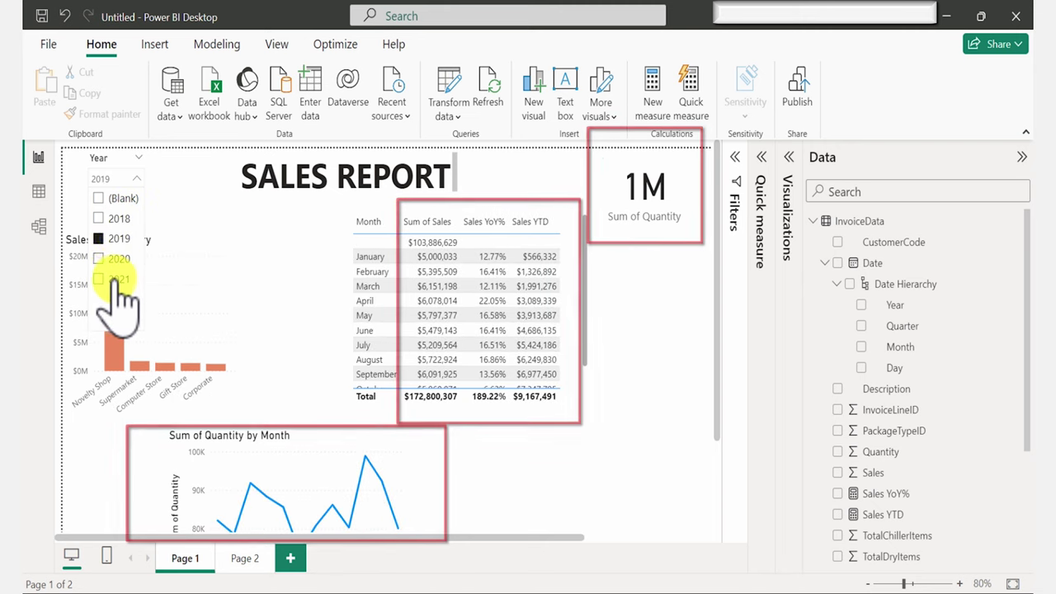
pyautogui.click(120, 277)
pyautogui.click(118, 261)
pyautogui.click(118, 218)
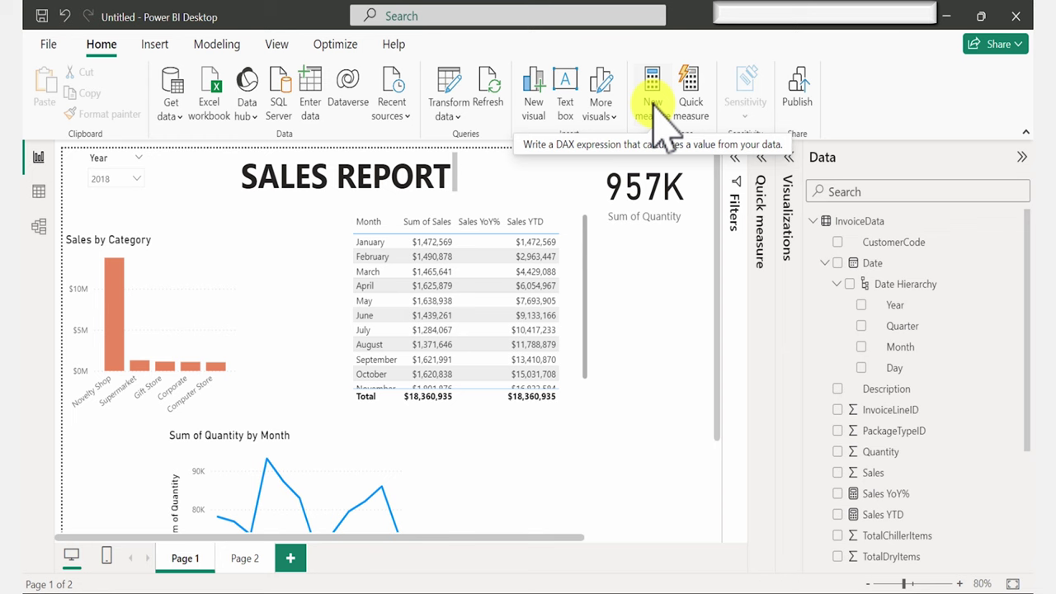
# Rename the Page 1 report page as Report
pyautogui.doubleClick(185, 558)
pyautogui.write('Report')
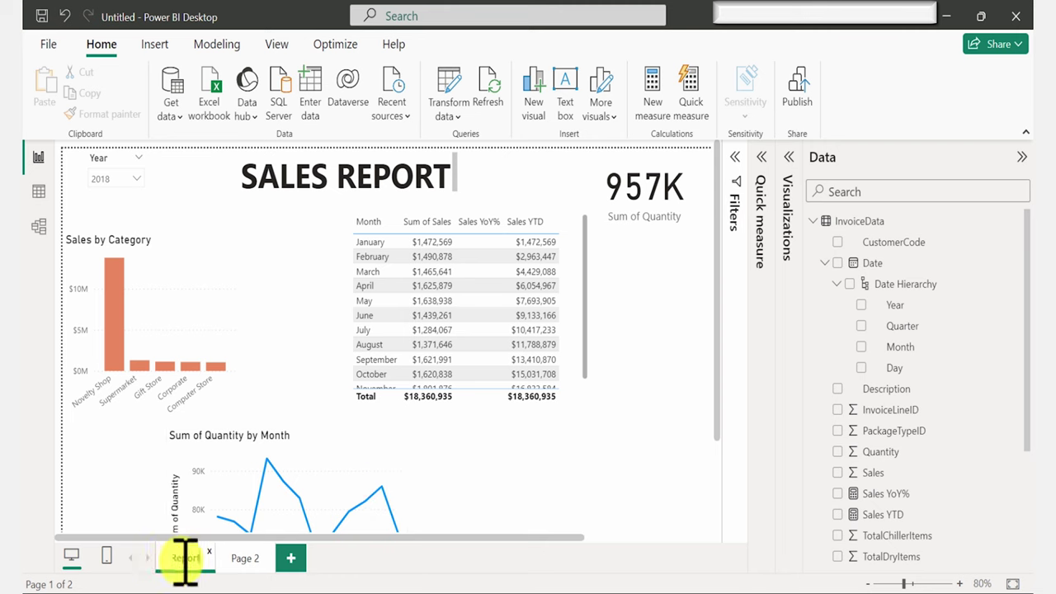
pyautogui.press('Return')
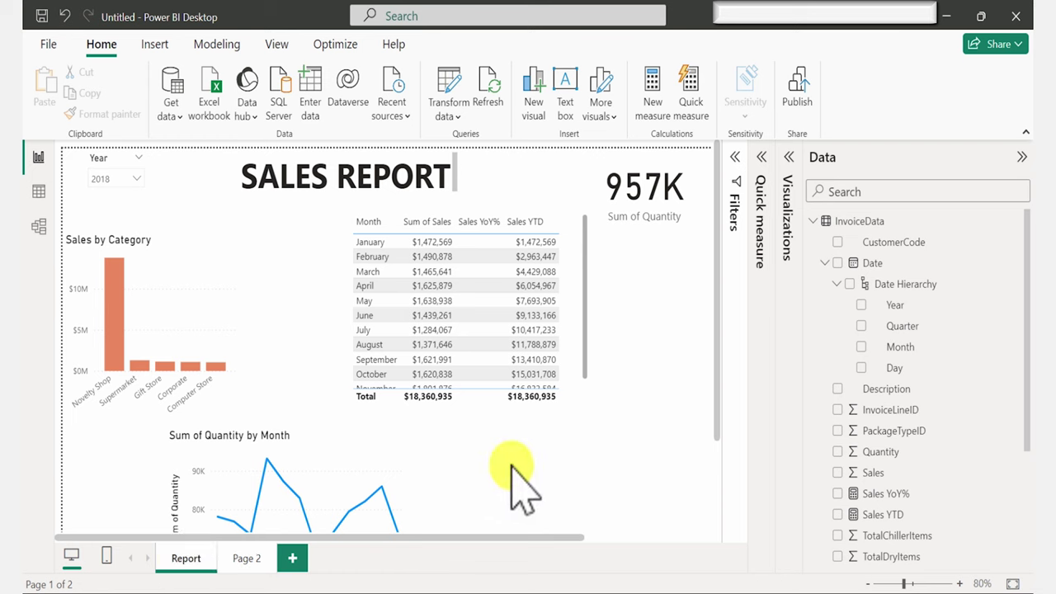
# Save the file under the name Sales Reports in the Documents location
pyautogui.click(48, 44)
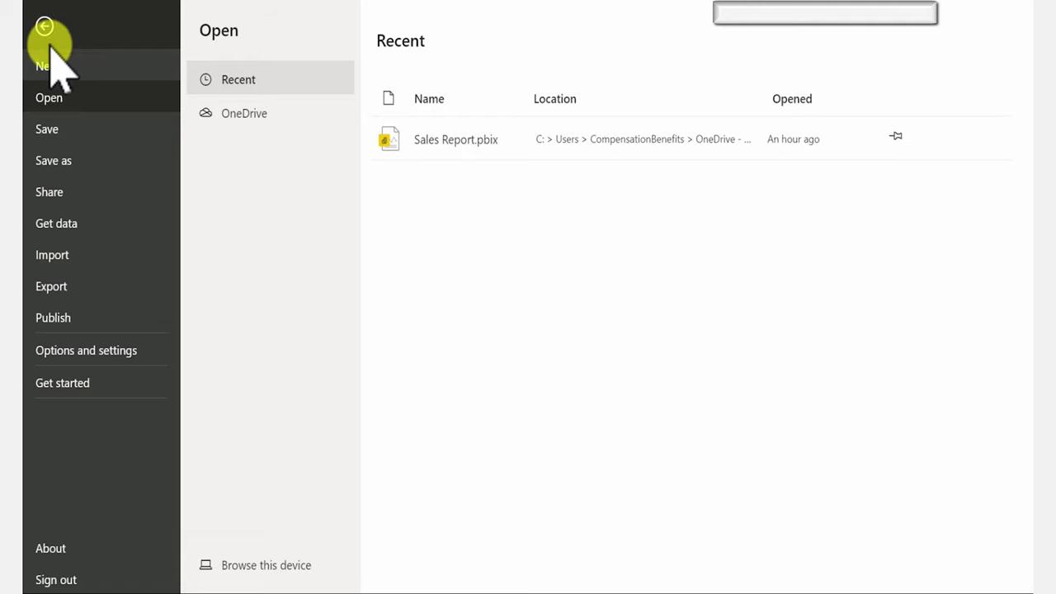
pyautogui.click(50, 130)
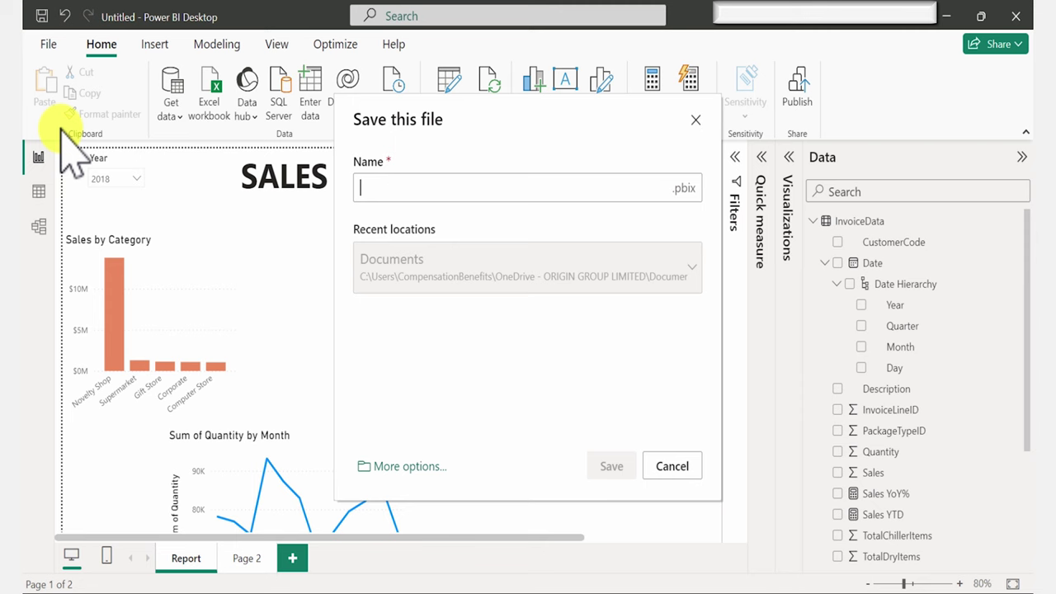
pyautogui.write('Sales Reports')
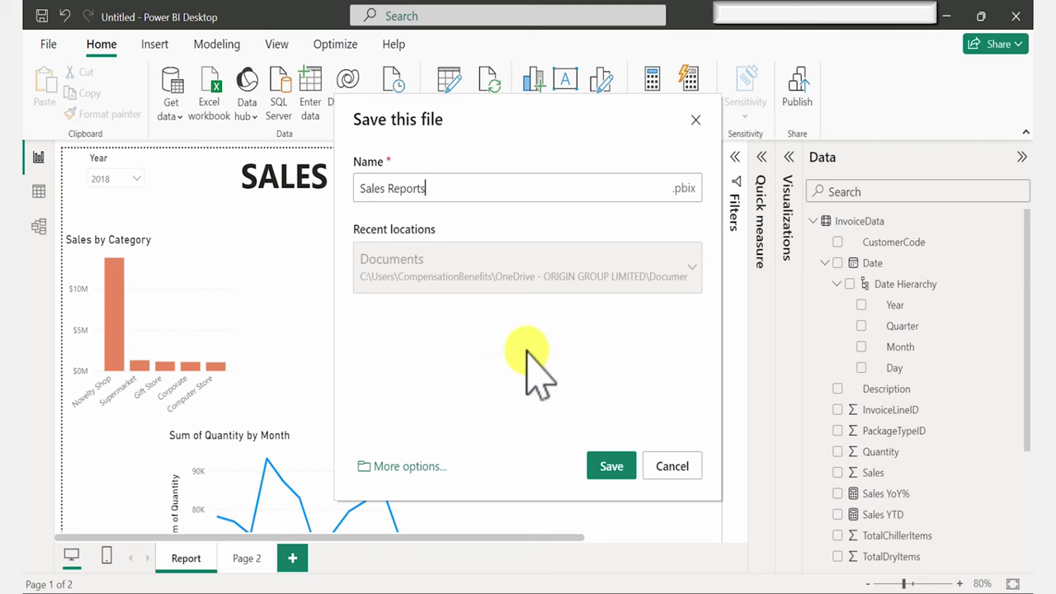
pyautogui.click(603, 465)
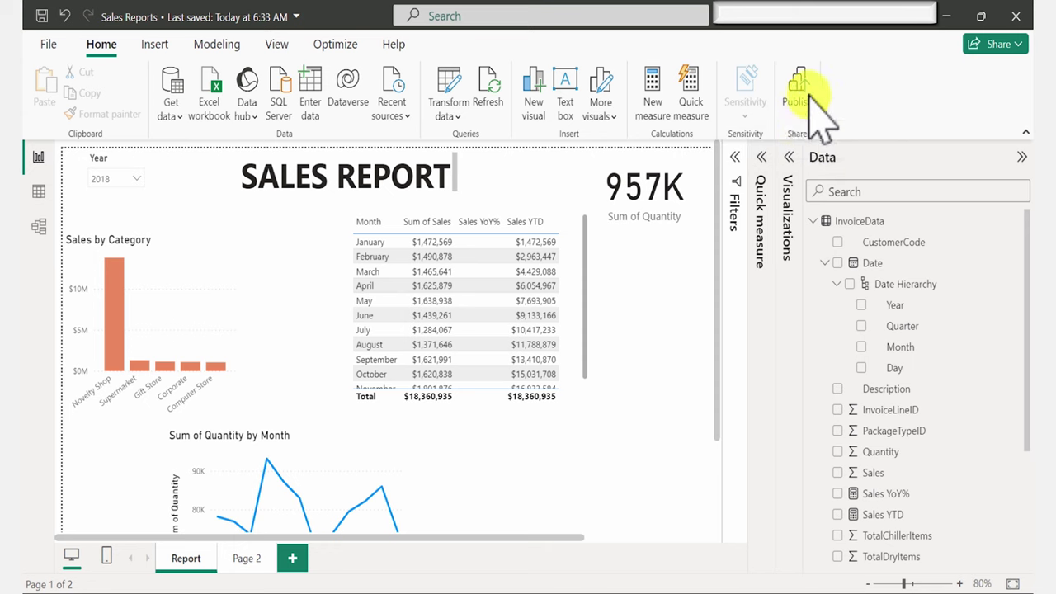
# Publish the Sales Reports file to the My workspace destination in Power BI
pyautogui.click(795, 89)
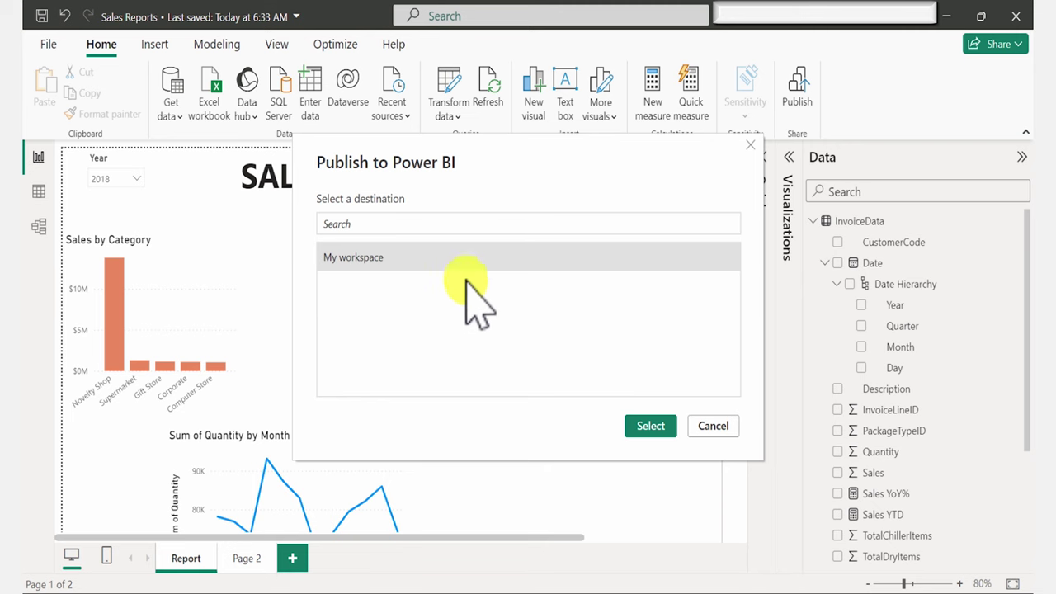
pyautogui.click(651, 427)
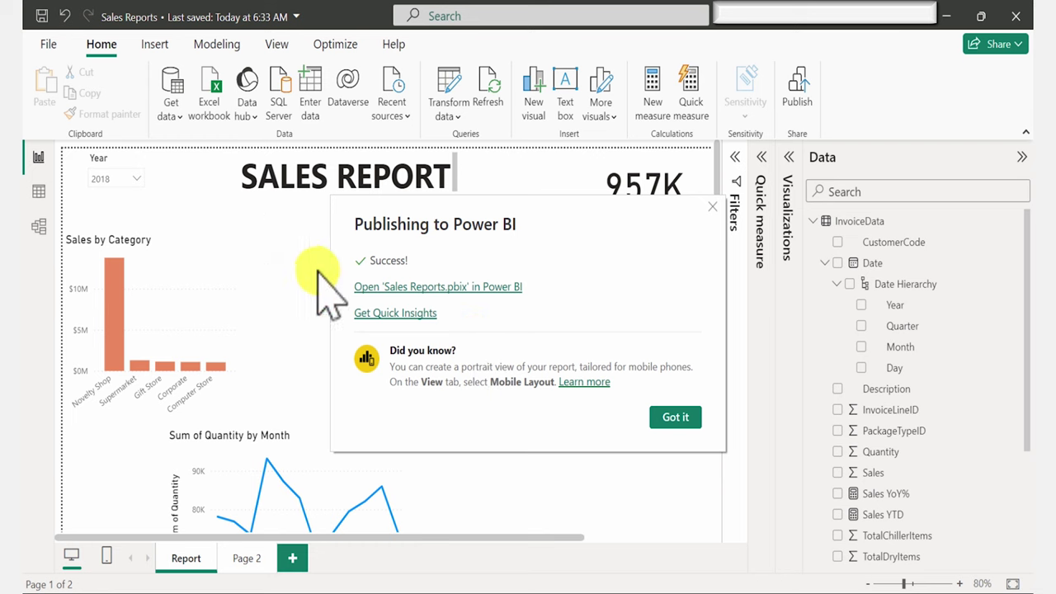
# Open the published Sales Reports.pbix in the Power BI service and try cross-filtering from the Novelty Shop bar and the monthly table
pyautogui.click(372, 286)
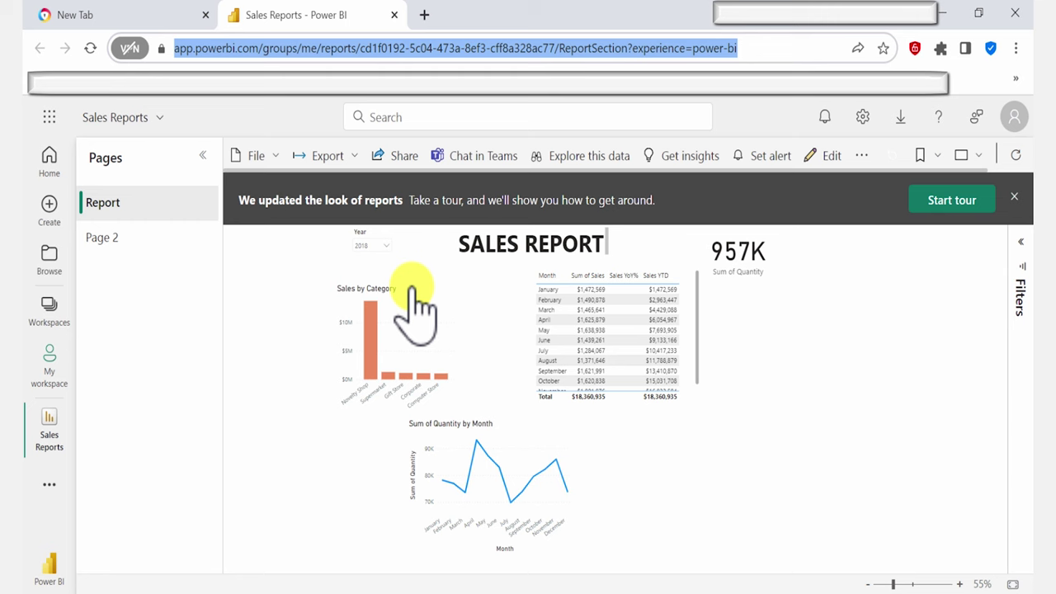
pyautogui.click(368, 343)
pyautogui.click(558, 349)
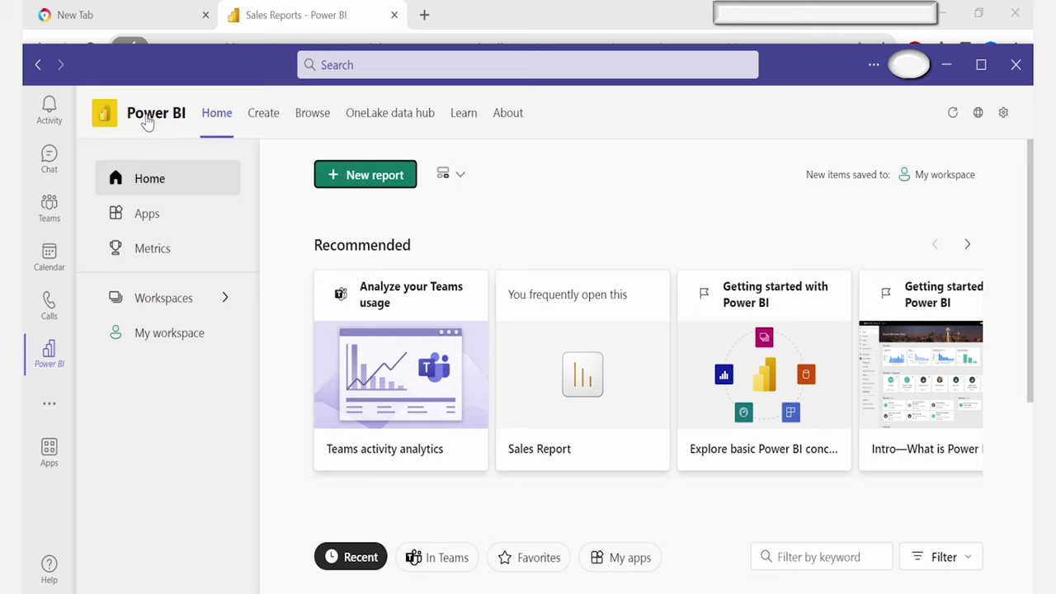
# Switch to the Power BI app in Microsoft Teams and open the Sales Report report from My workspace
pyautogui.click(142, 180)
pyautogui.click(165, 345)
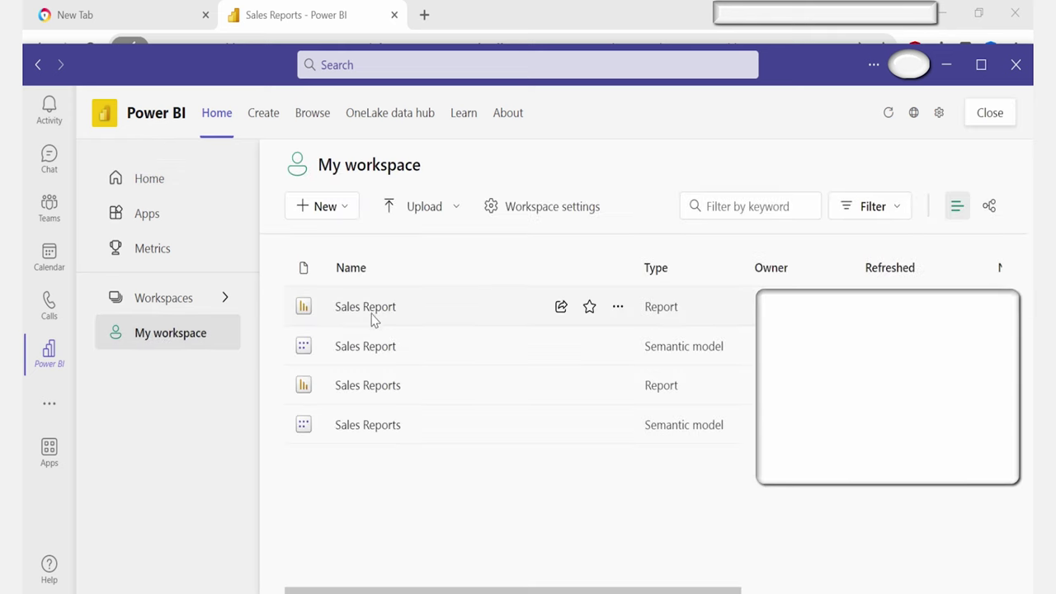
pyautogui.click(369, 318)
# Filter the Teams report by year to 2020 and to 2018, and cross-filter it by the tallest Sales by Category bar
pyautogui.click(380, 196)
pyautogui.click(332, 246)
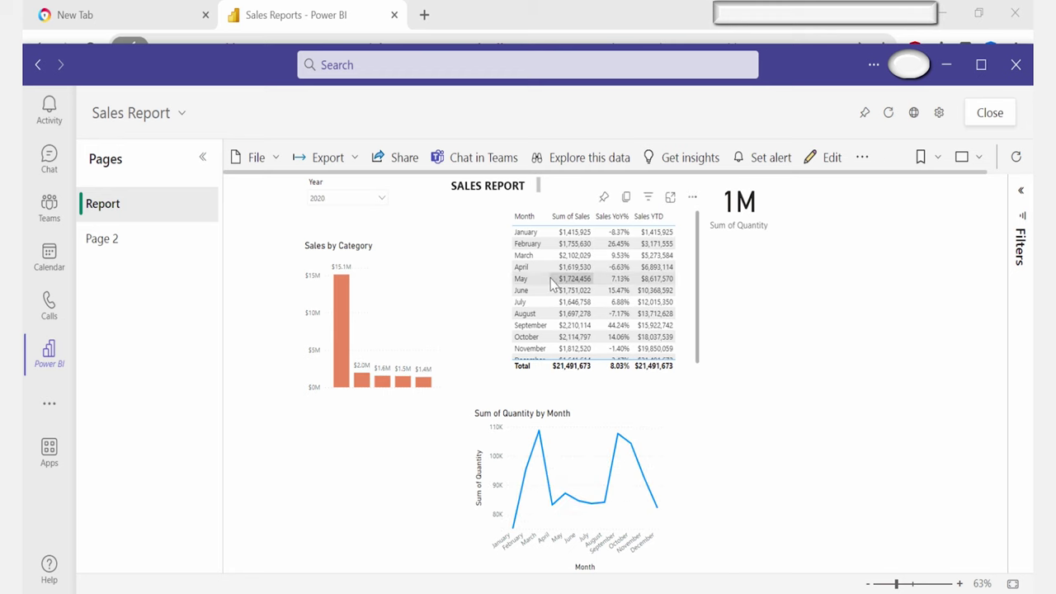
pyautogui.click(369, 200)
pyautogui.click(335, 229)
pyautogui.click(346, 323)
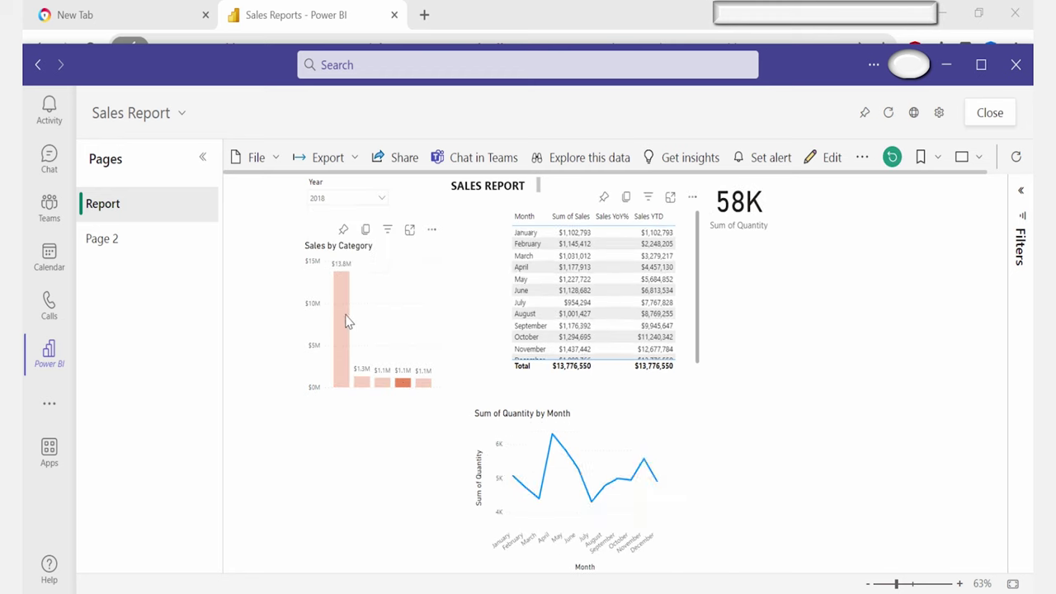